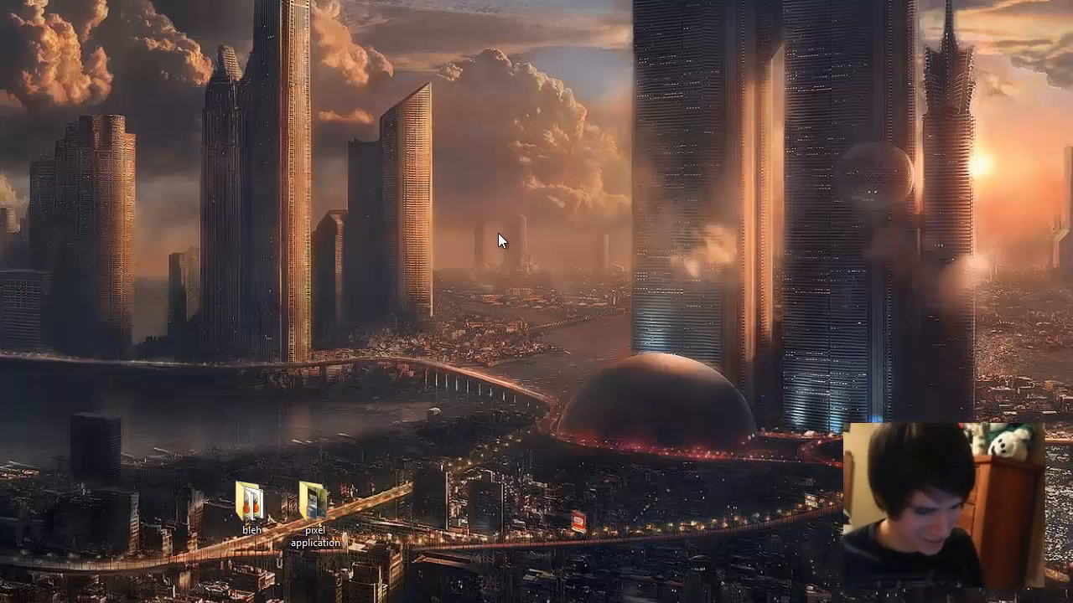
Step: Switch to Furcadia Dream Editor, enlarge its window to fill the screen, and view the street area of the GRAVE map
key("super+q")
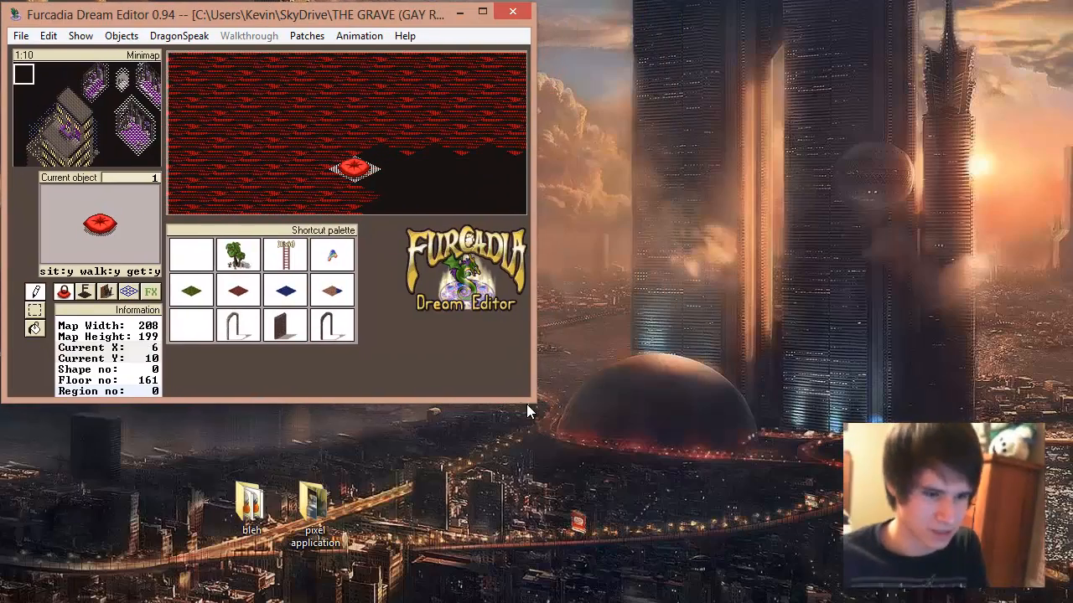
left_click_drag(601, 419, 1067, 598)
left_click_drag(65, 128, 40, 137)
Step: Create a new blank map and clear the current object
left_click(21, 35)
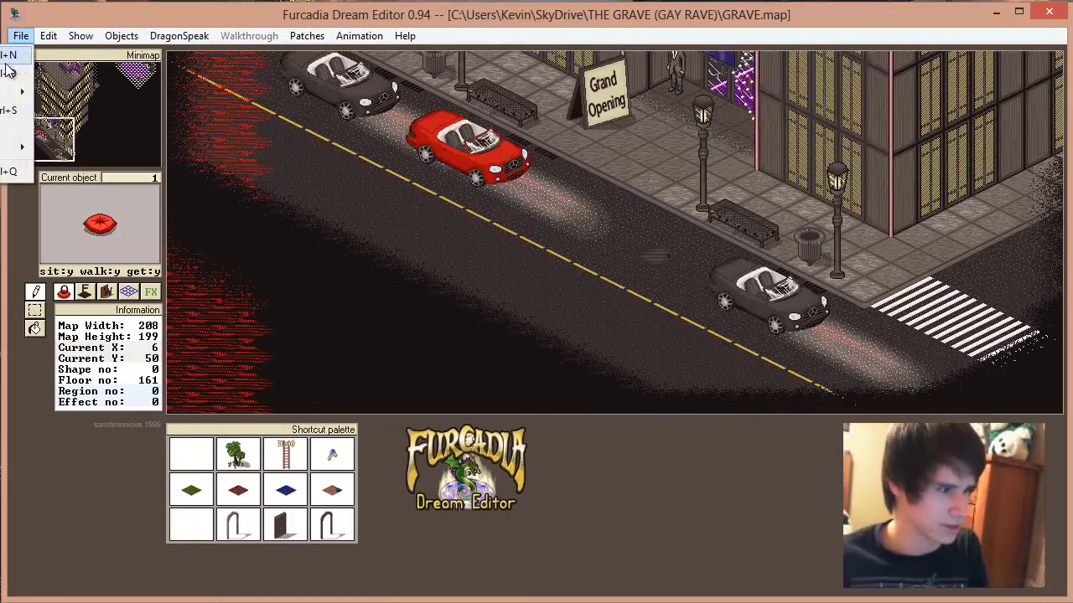
left_click(8, 70)
right_click(757, 271)
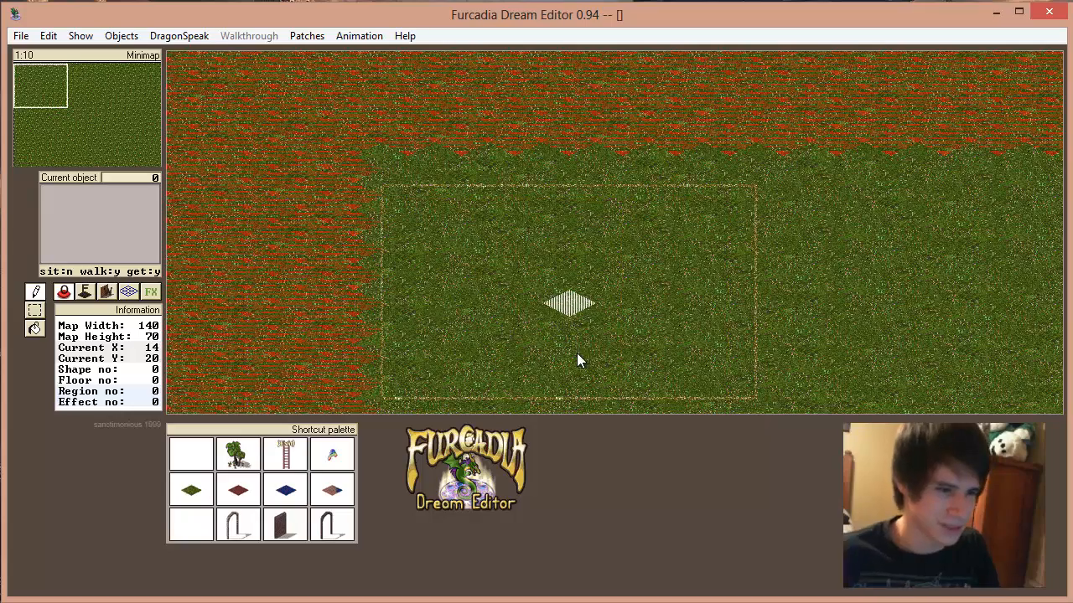
Step: Build two light stone walls meeting at a front corner on the grass, using wall shape 1 and wall texture 1
left_click_drag(84, 104, 42, 83)
left_click(107, 291)
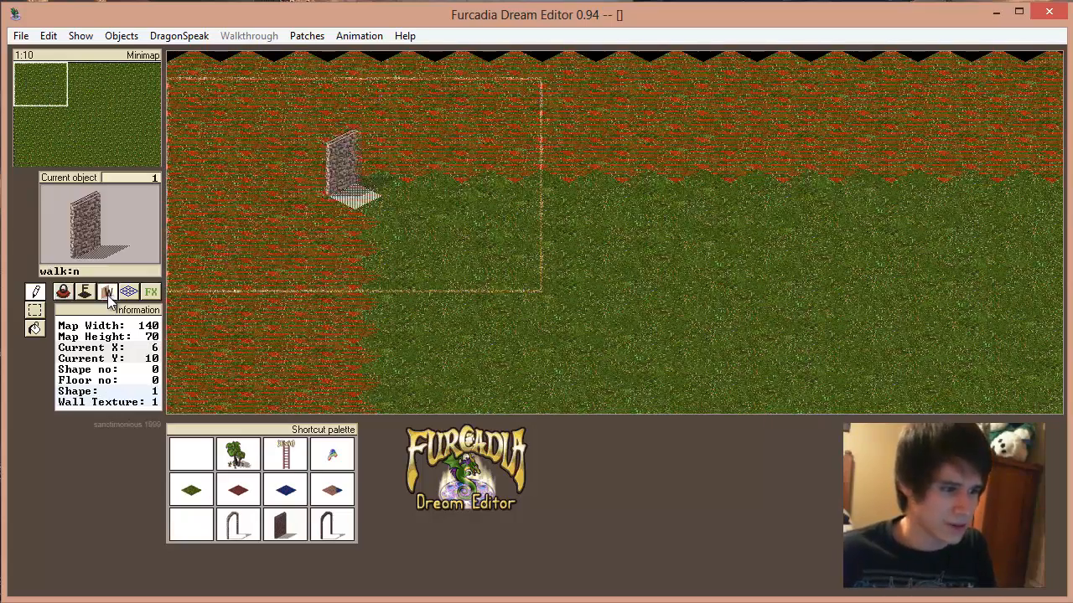
scroll(587, 267, "down", 1)
scroll(576, 278, "down", 1)
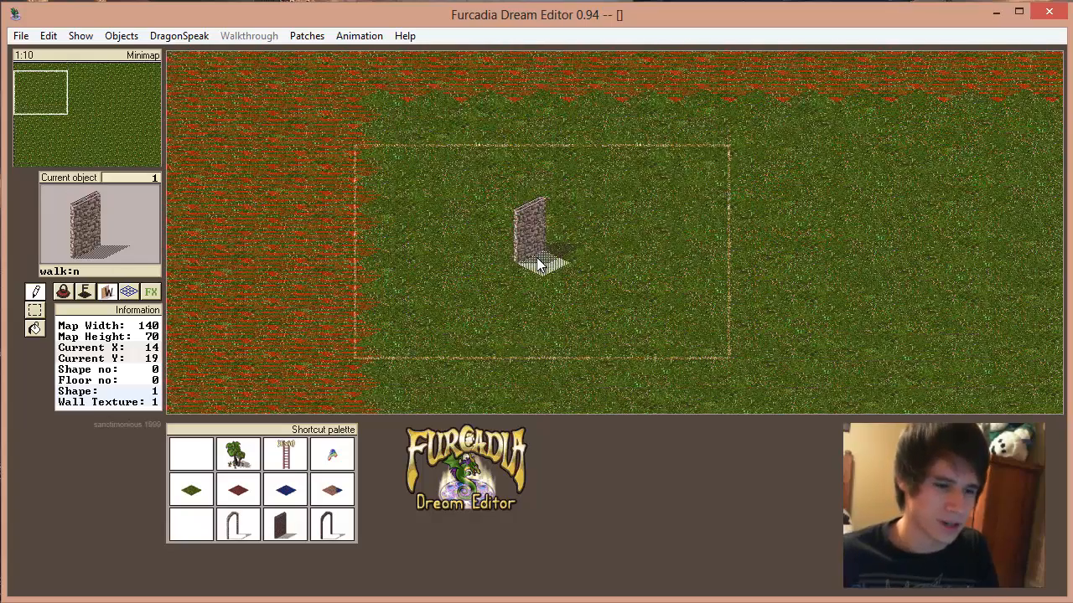
scroll(506, 241, "right", 1)
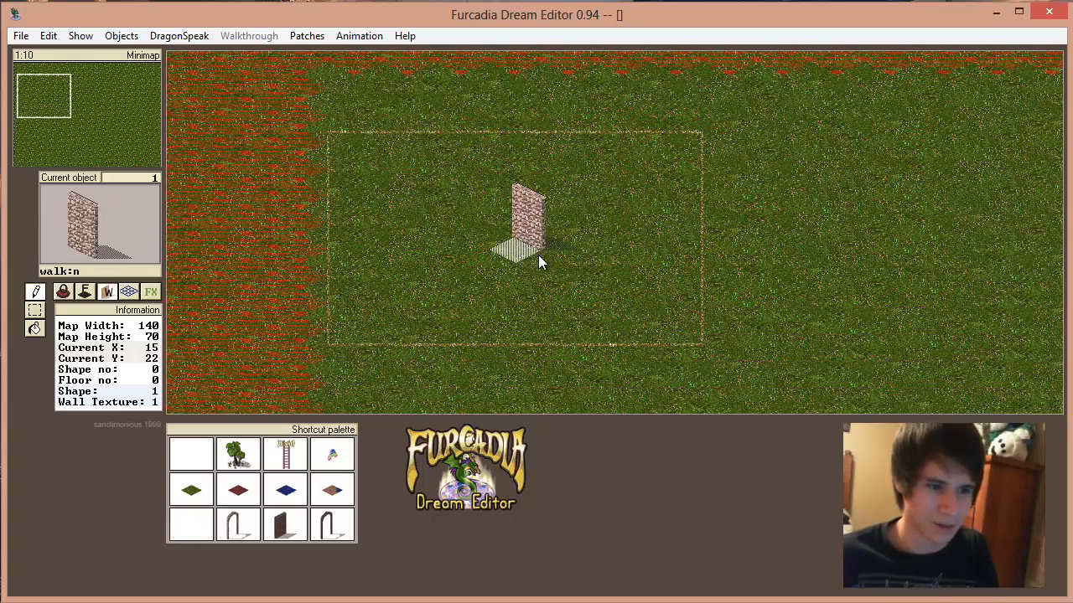
mouse_move(538, 255)
left_mouse_down()
mouse_move(590, 289)
mouse_move(642, 300)
mouse_move(759, 242)
left_mouse_up()
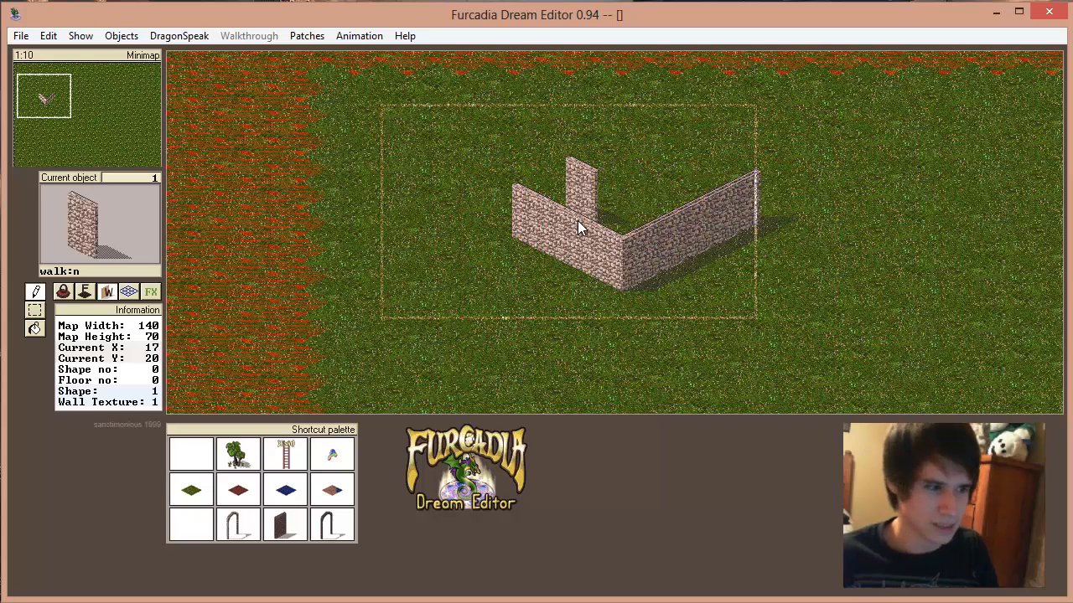
Step: Cycle through the wall shapes to the arched red door and place it in the left stone wall
key("plus")
key("plus")
key("plus")
key("plus")
key("plus")
key("plus")
key("plus")
key("plus")
key("plus")
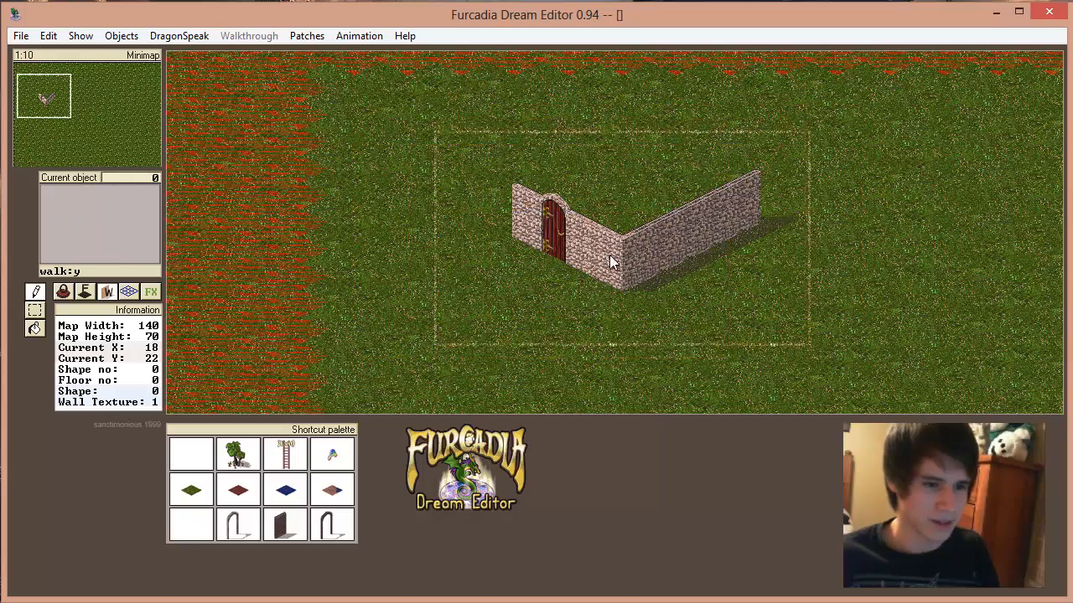
Step: Choose green roof end piece 1209 from the item list and place matching roof ends above the outer ends of both walls
left_click(63, 292)
left_click(112, 233)
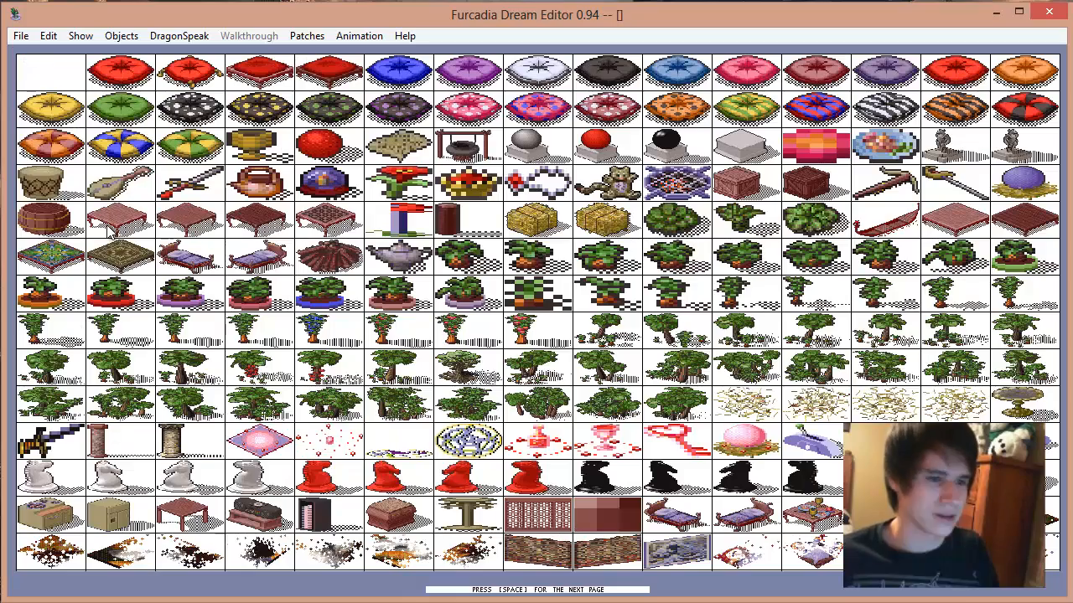
key("space")
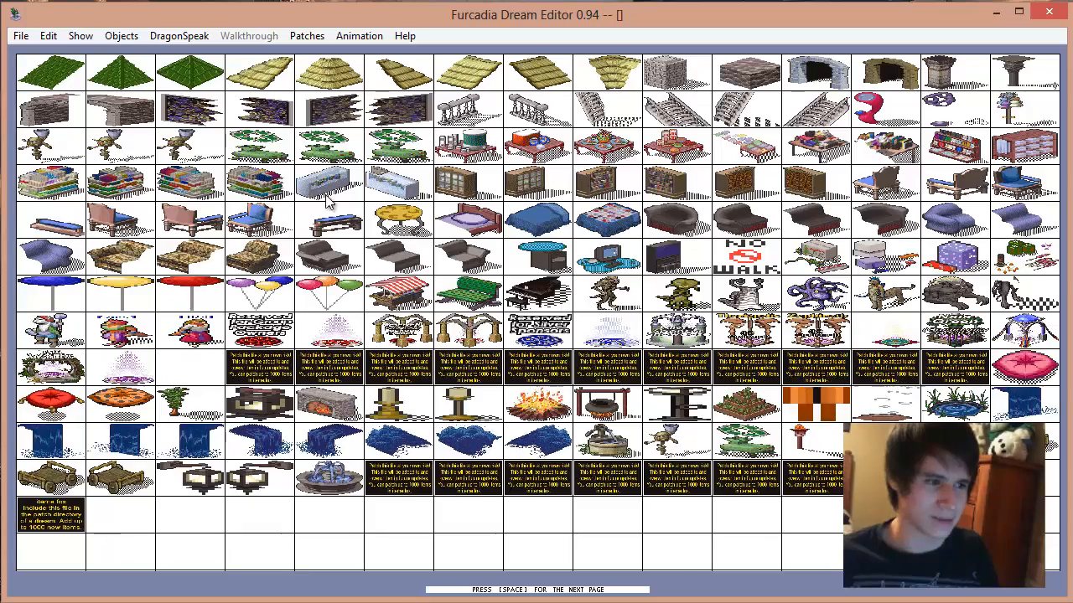
key("space")
left_click(704, 546)
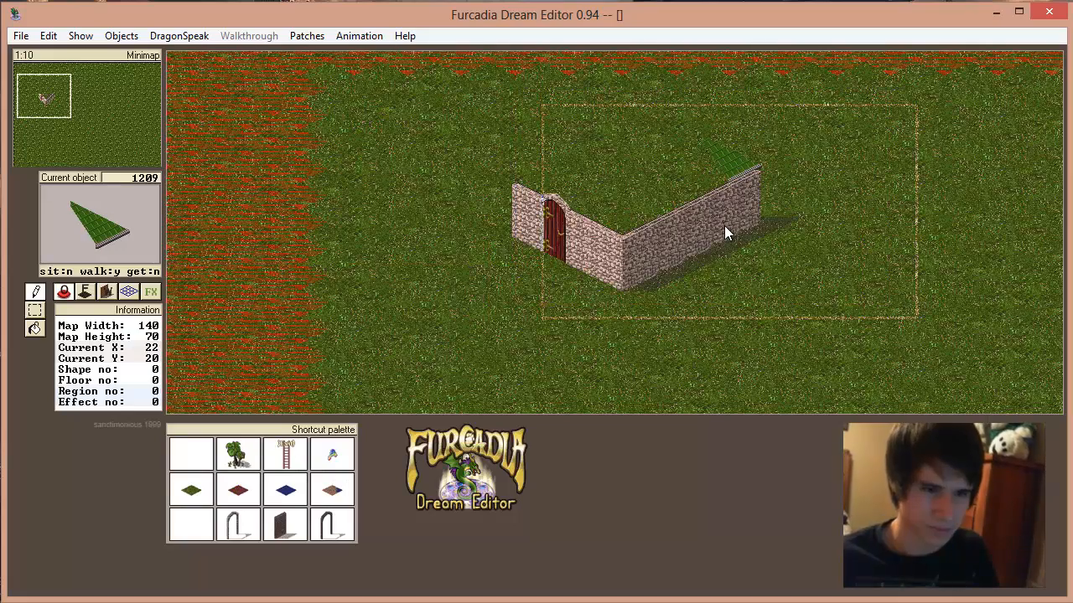
left_click(724, 226)
left_click(533, 232)
key("plus")
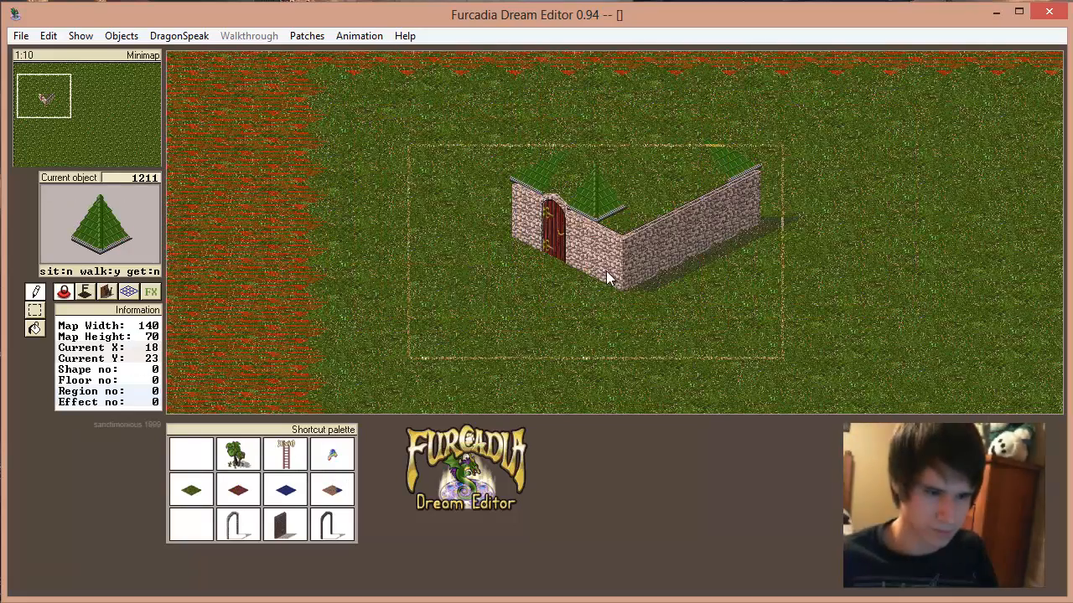
Step: Place the green roof corner piece 1211 over the walls' meeting corner and cover the right wall with slope piece 1212
left_click(643, 272)
key("plus")
left_click(668, 265)
left_click(692, 254)
left_click(709, 244)
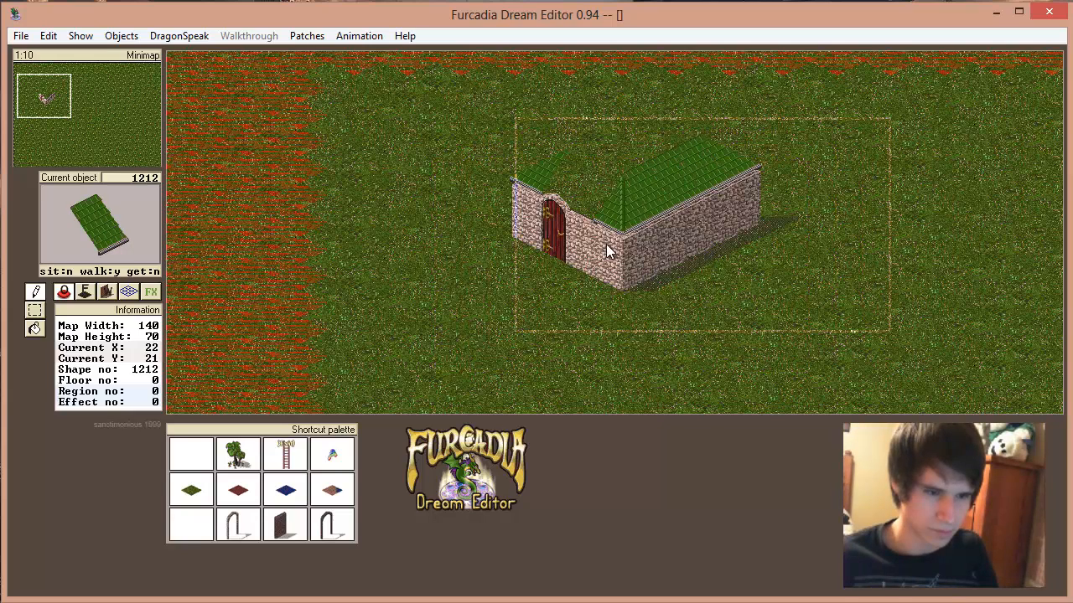
Step: Fill the roof slope above the door wall with green roof pieces up to the corner
key("plus")
left_click(570, 249)
left_click(597, 236)
key("plus")
left_click(635, 202)
Step: Cycle through the roof items to flat green piece 1205 and fill the top of the roof with it
key("plus")
key("plus")
key("plus")
key("plus")
key("plus")
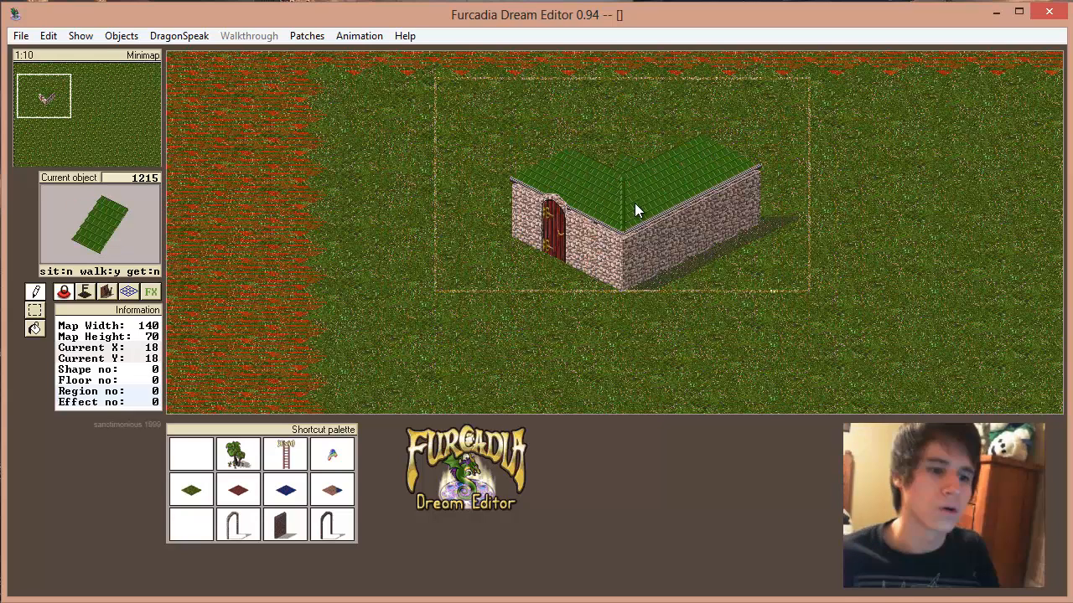
key("minus")
key("minus")
key("minus")
key("minus")
key("minus")
key("minus")
key("minus")
key("minus")
key("minus")
key("minus")
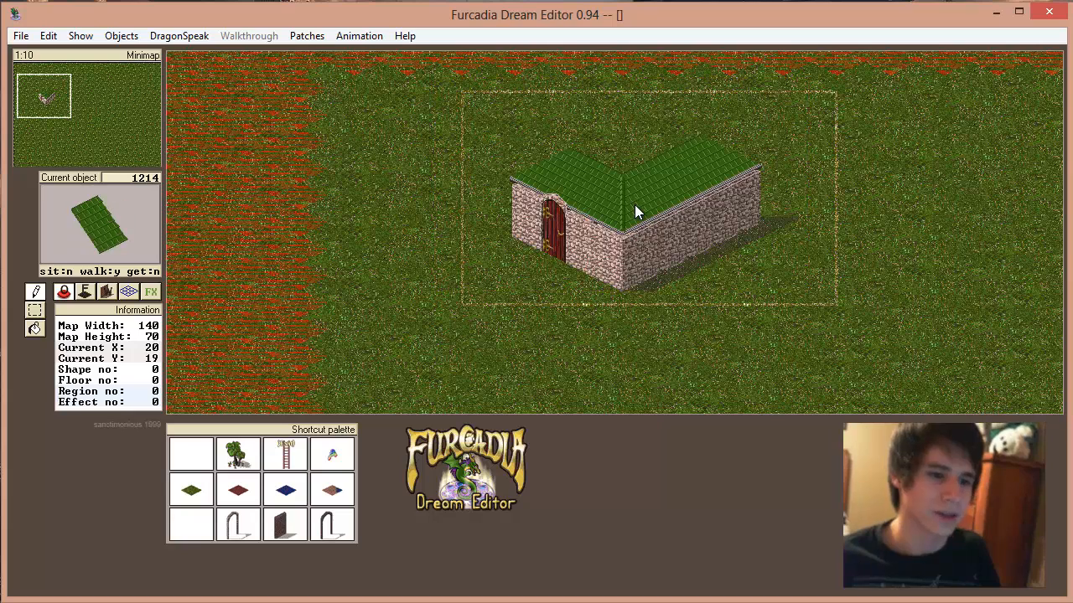
key("minus")
key("minus")
key("minus")
key("minus")
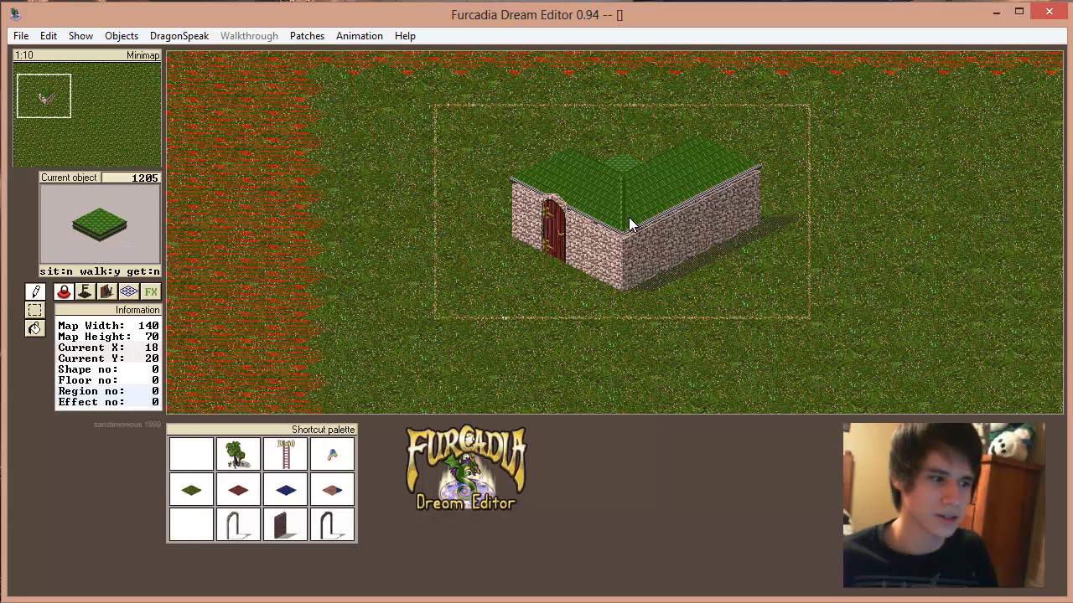
left_click(664, 189)
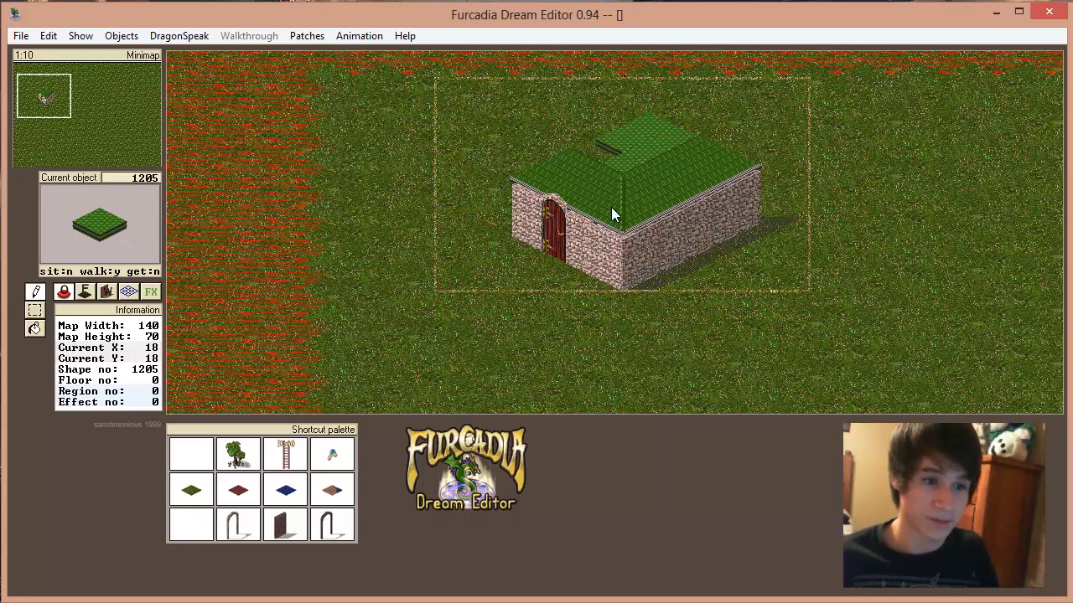
Step: Place three open window sections, wall shape 4, side by side in the right stone wall
left_click(106, 291)
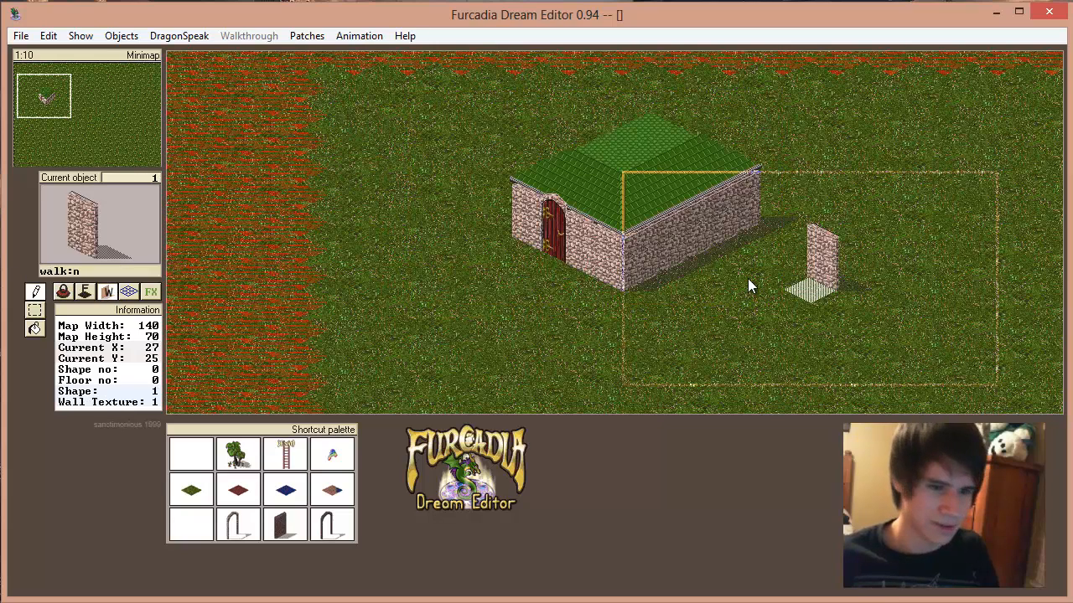
key("plus")
key("plus")
key("plus")
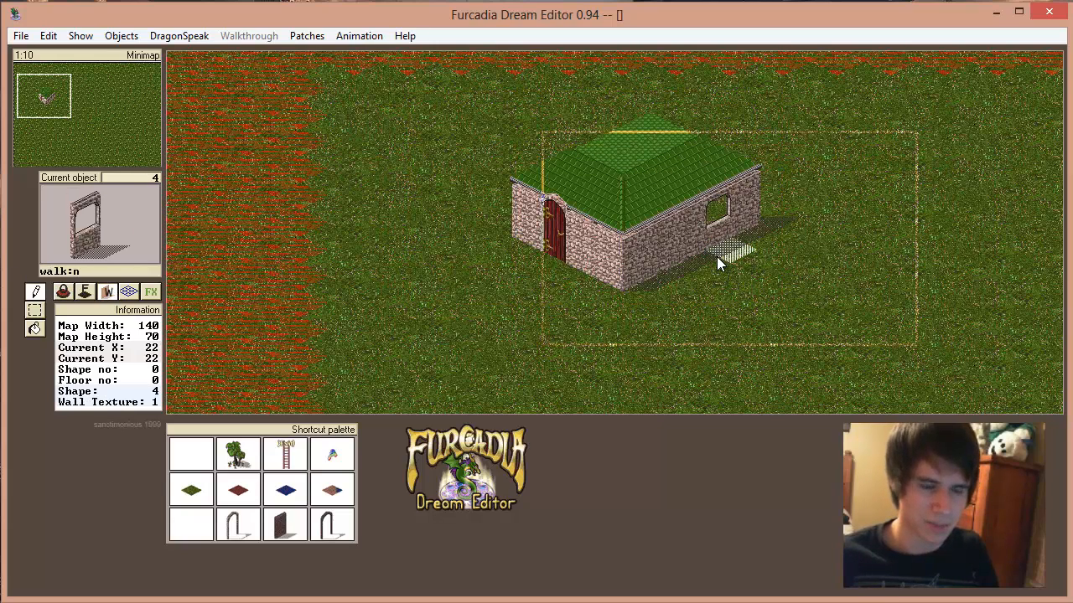
left_click(718, 263)
left_click(688, 270)
left_click(661, 280)
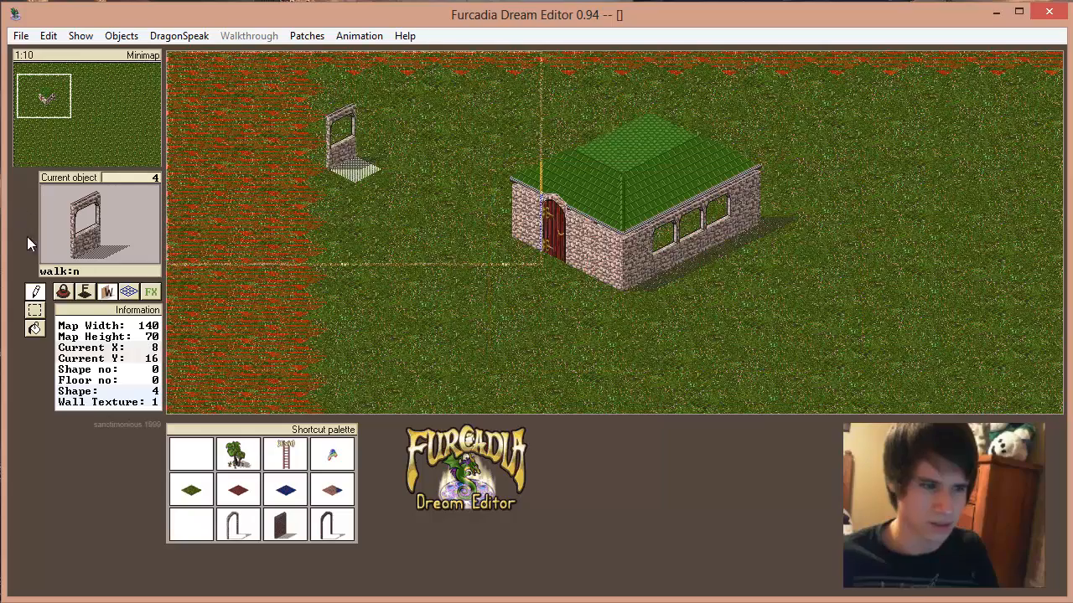
Step: Choose dark red floor tile 32 and lay it inside the house behind the windows
left_click(84, 291)
right_click(393, 252)
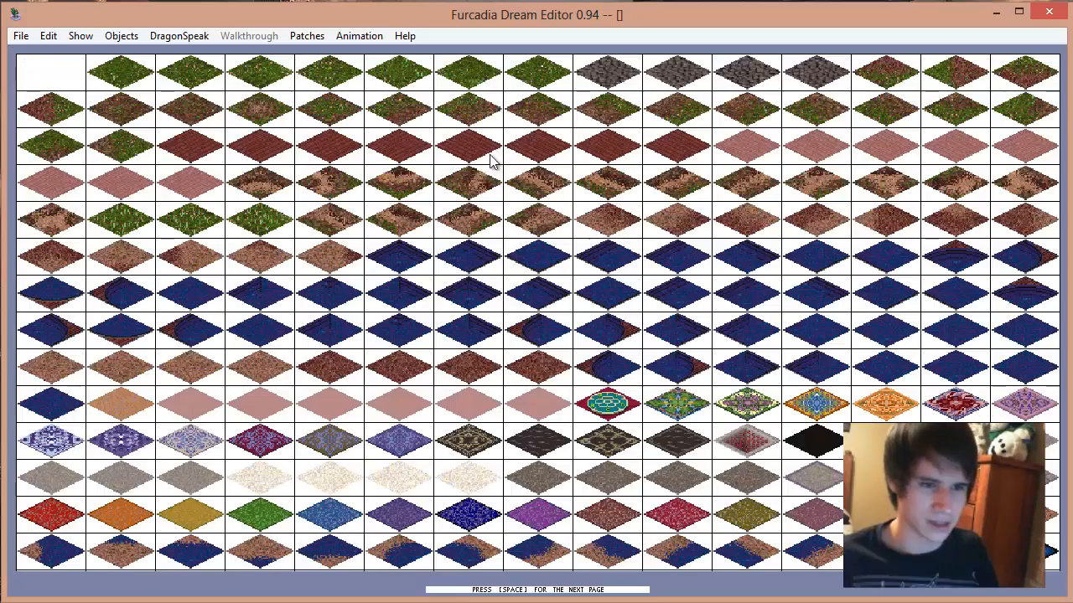
left_click(217, 156)
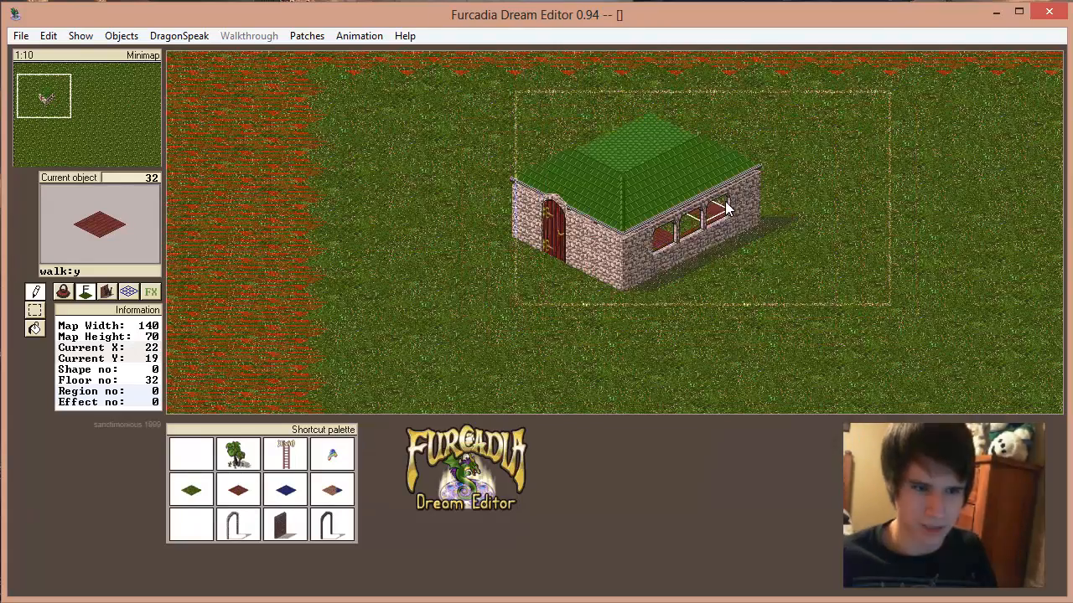
Step: Choose leafy tree item 128 and plant trees beside the left and right ends of the house
left_click(63, 290)
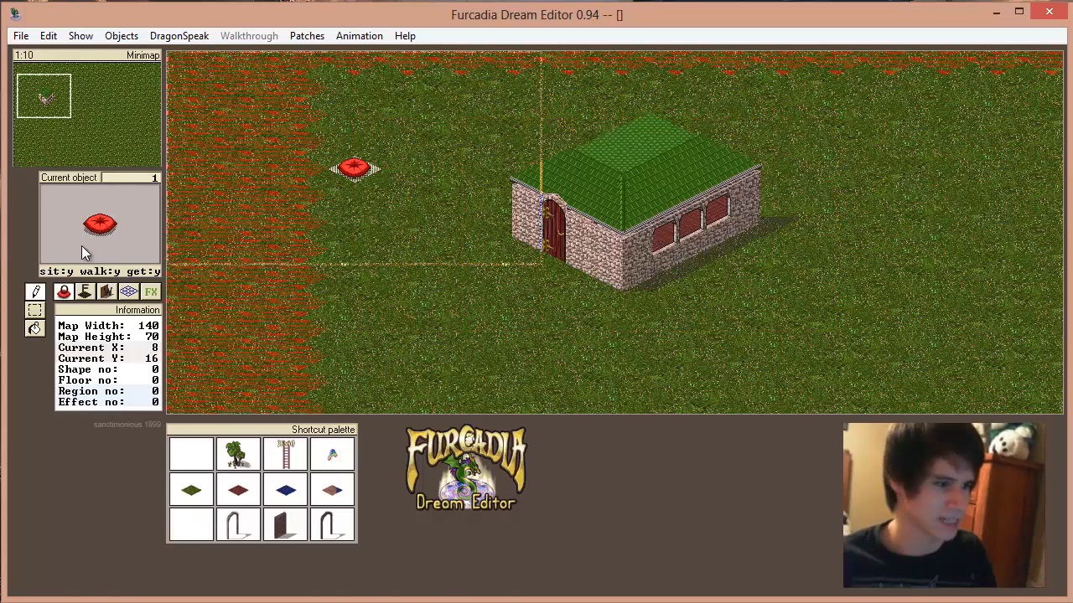
left_click(91, 232)
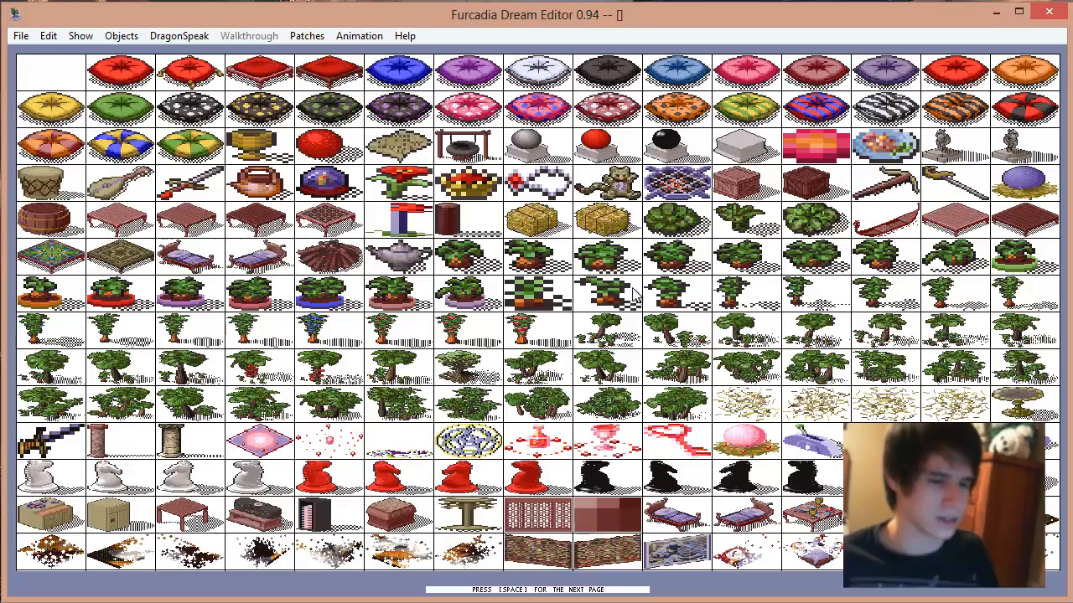
left_click(585, 374)
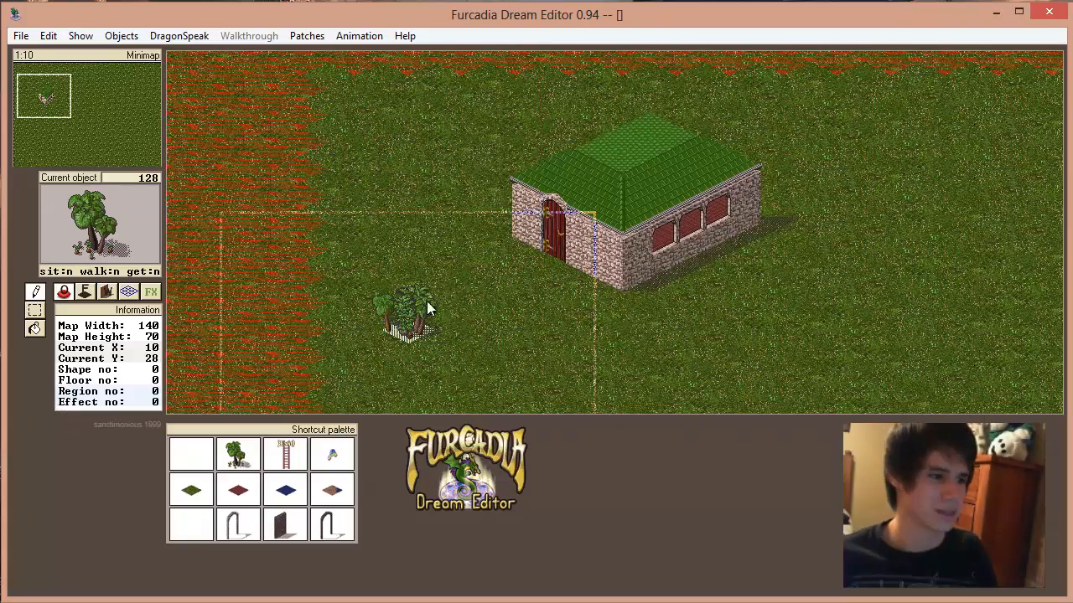
left_click(477, 239)
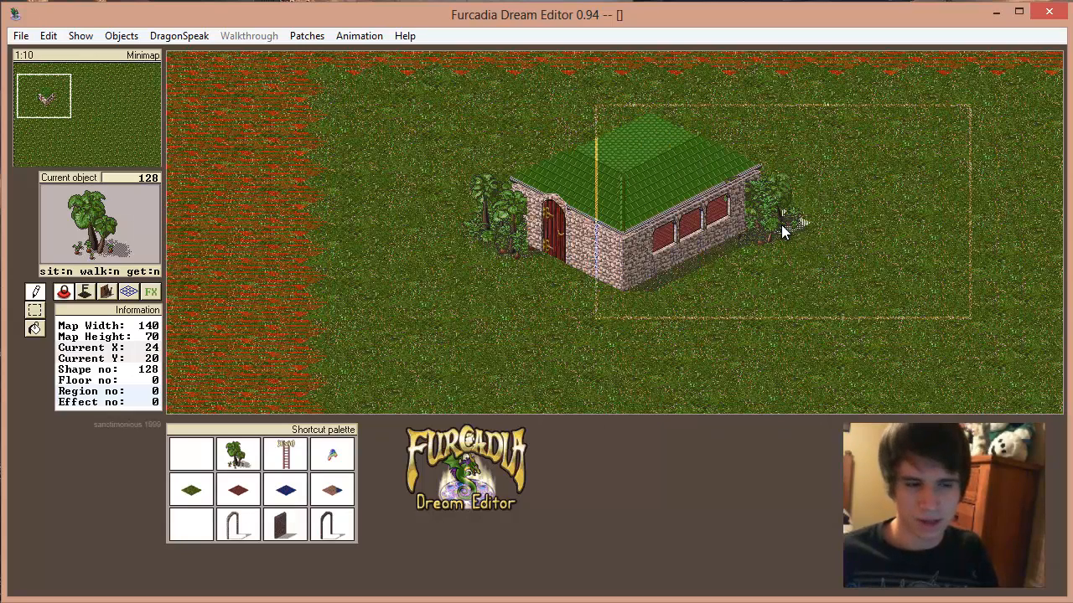
left_click(781, 225)
Step: Plant a dense cluster of trees on the grass to the left of the house
left_click(348, 246)
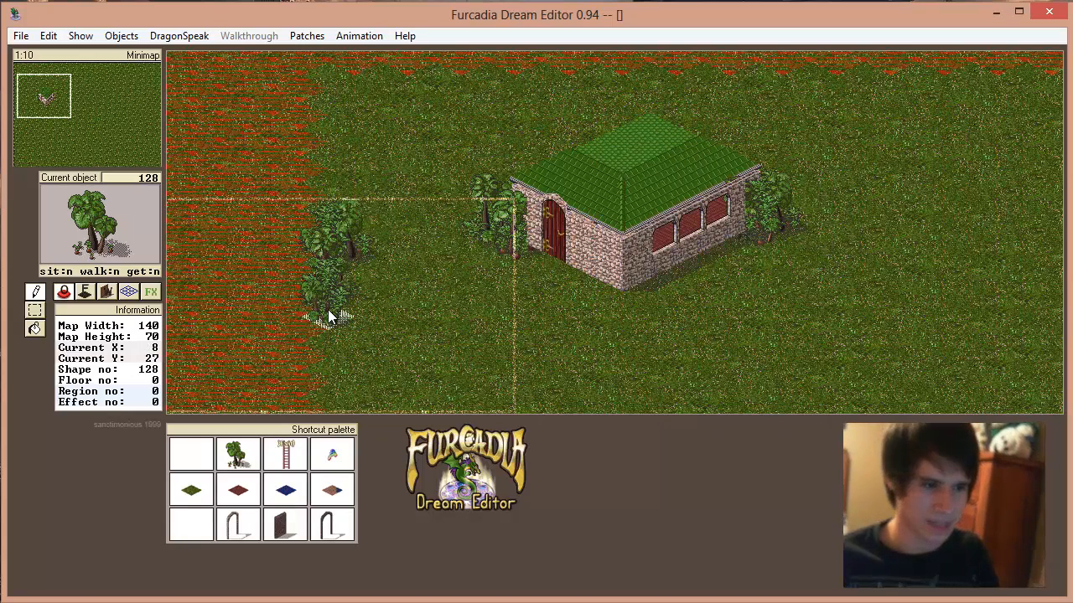
left_click(328, 309)
left_click(359, 293)
left_click(298, 317)
left_click(264, 282)
left_click(312, 292)
Step: Plant a column of trees to the right of the house and clear the current object
left_click(861, 252)
left_click(838, 251)
left_click(843, 310)
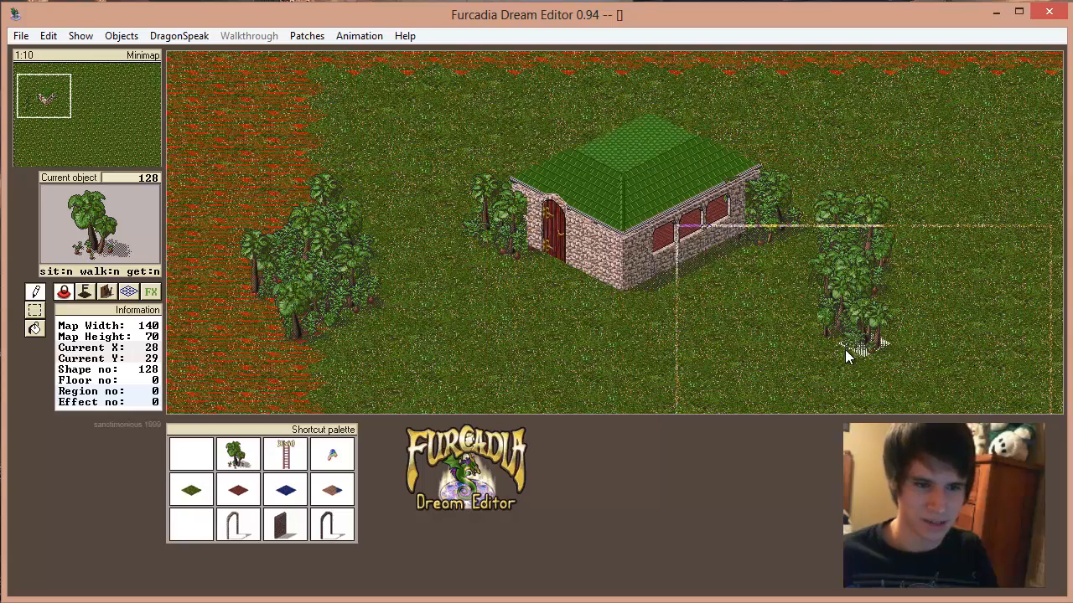
left_click(845, 350)
right_click(827, 290)
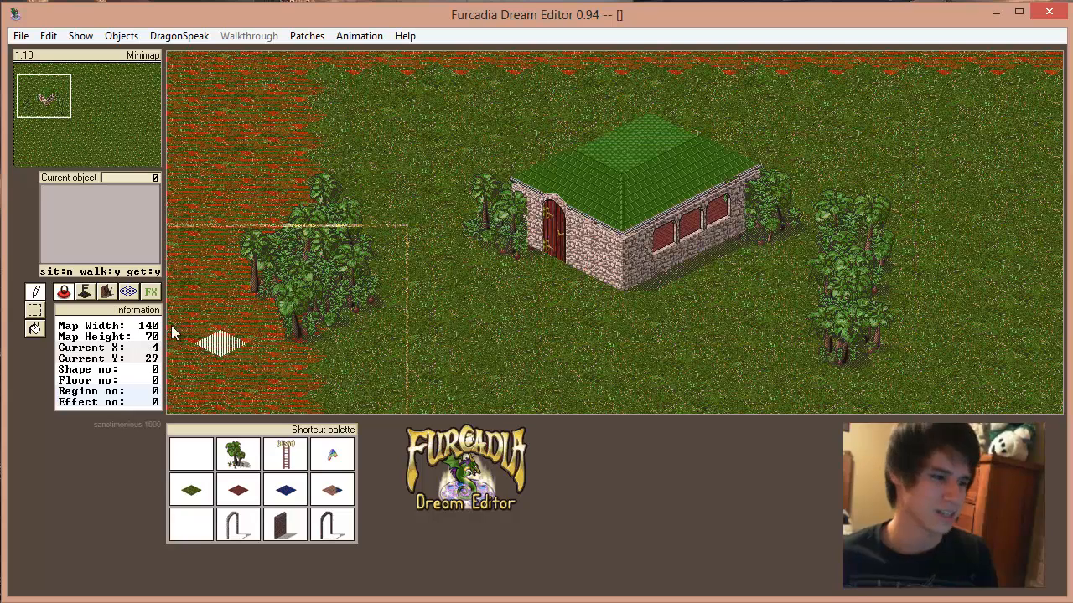
Step: Browse the available walls, choose the arched lattice window of wall texture 3, and place sections at the right end of the house
left_click(104, 292)
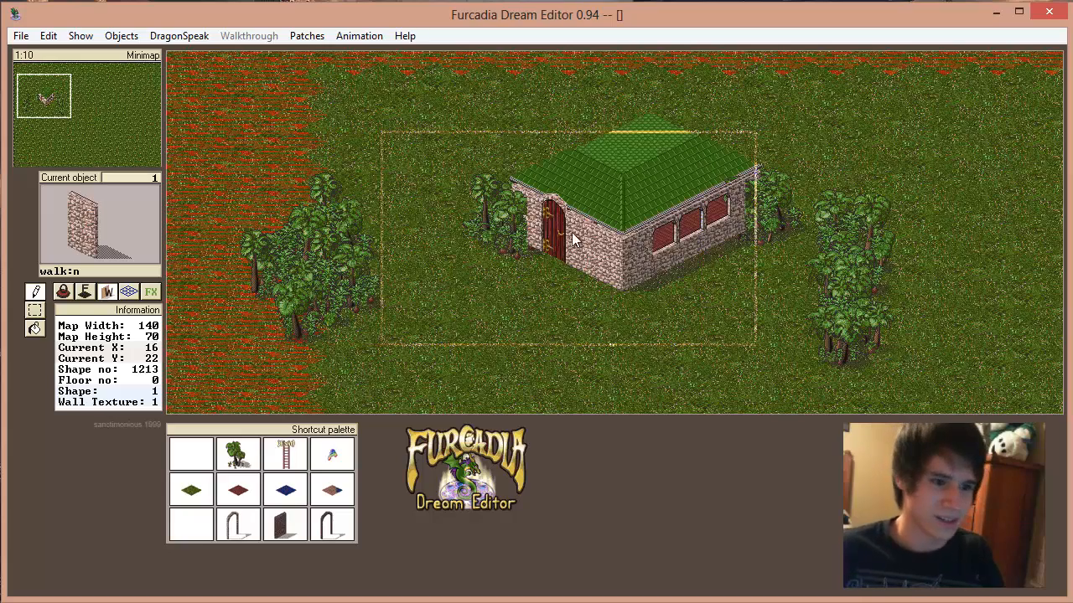
left_click(119, 220)
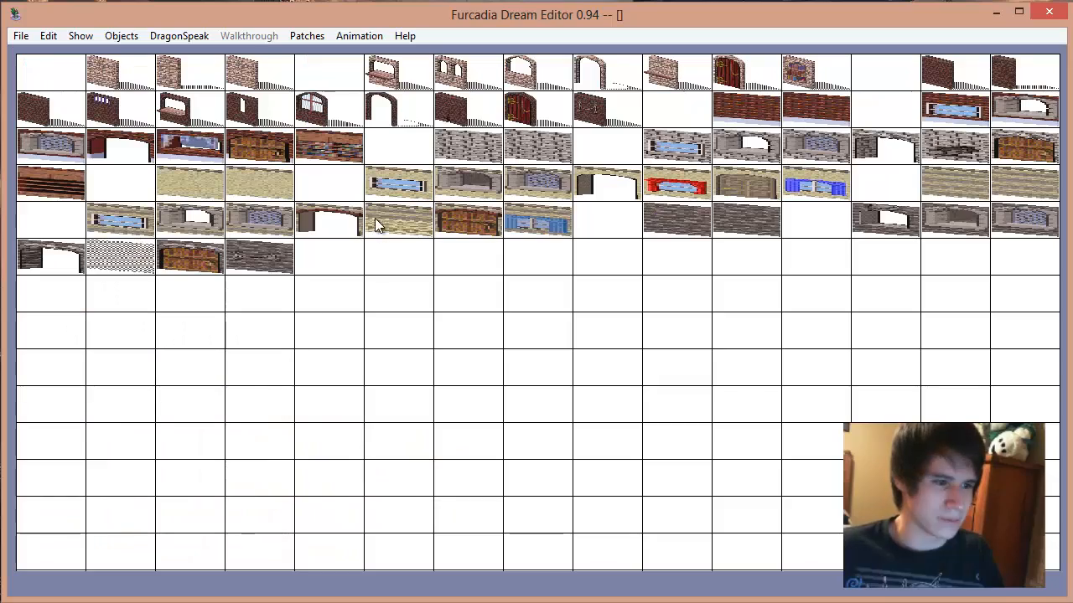
left_click(99, 76)
left_click(121, 207)
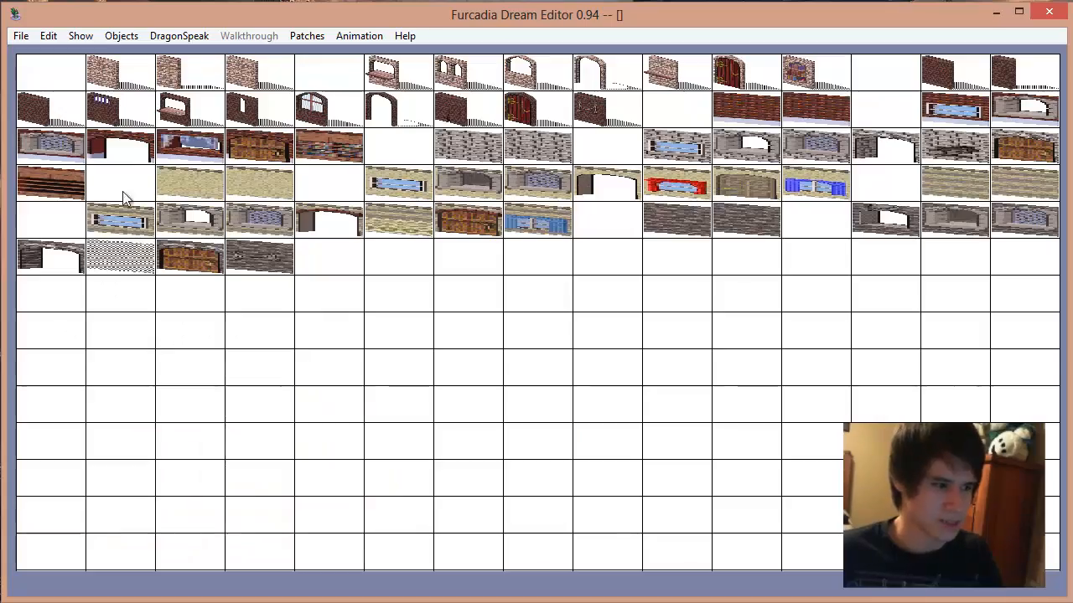
left_click(74, 115)
left_click(100, 243)
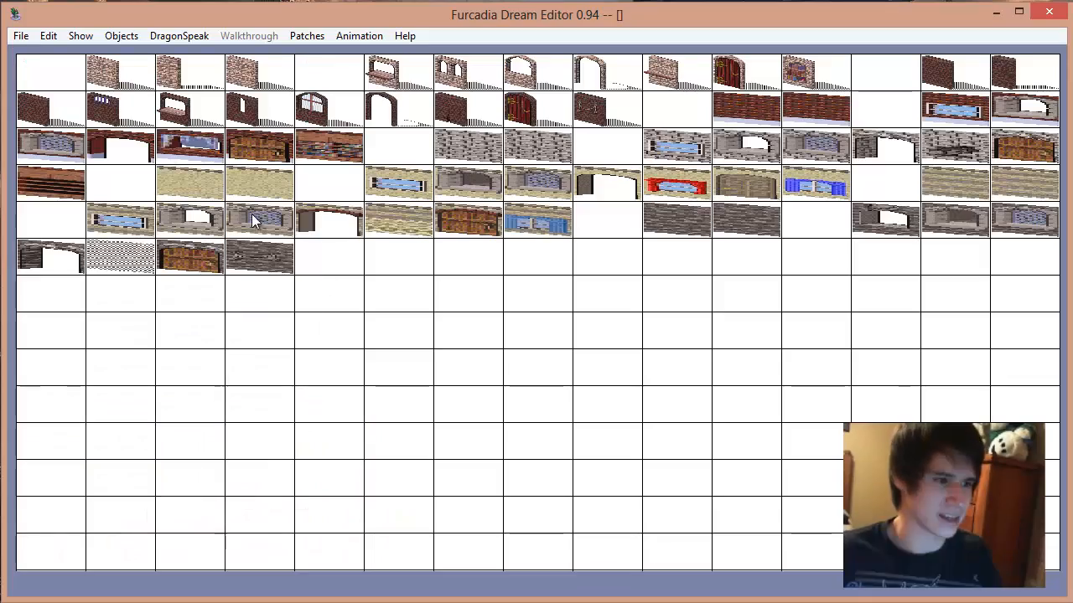
left_click(51, 146)
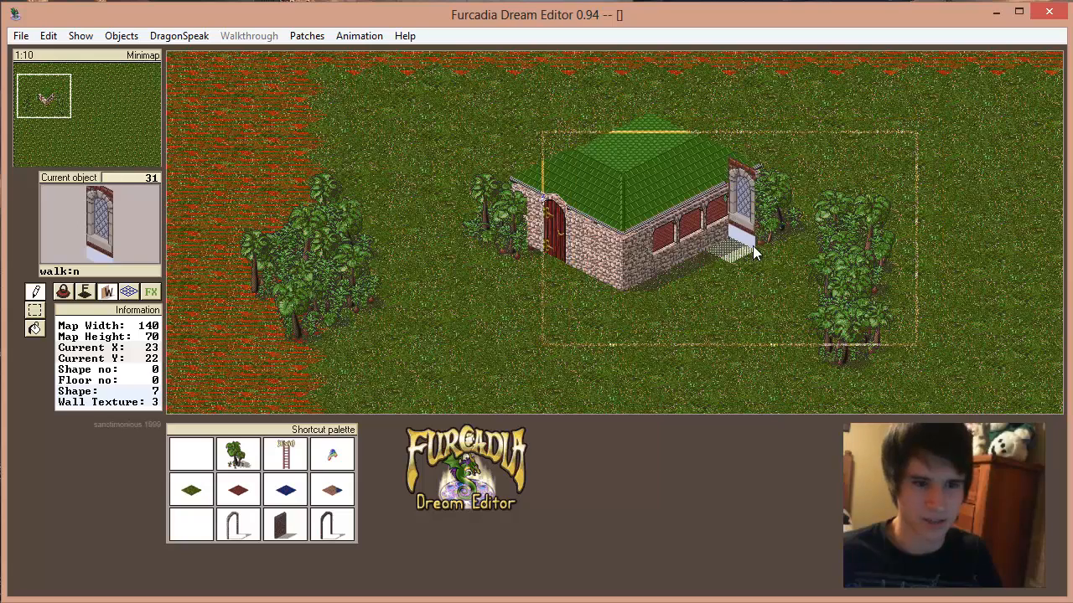
left_click(753, 246)
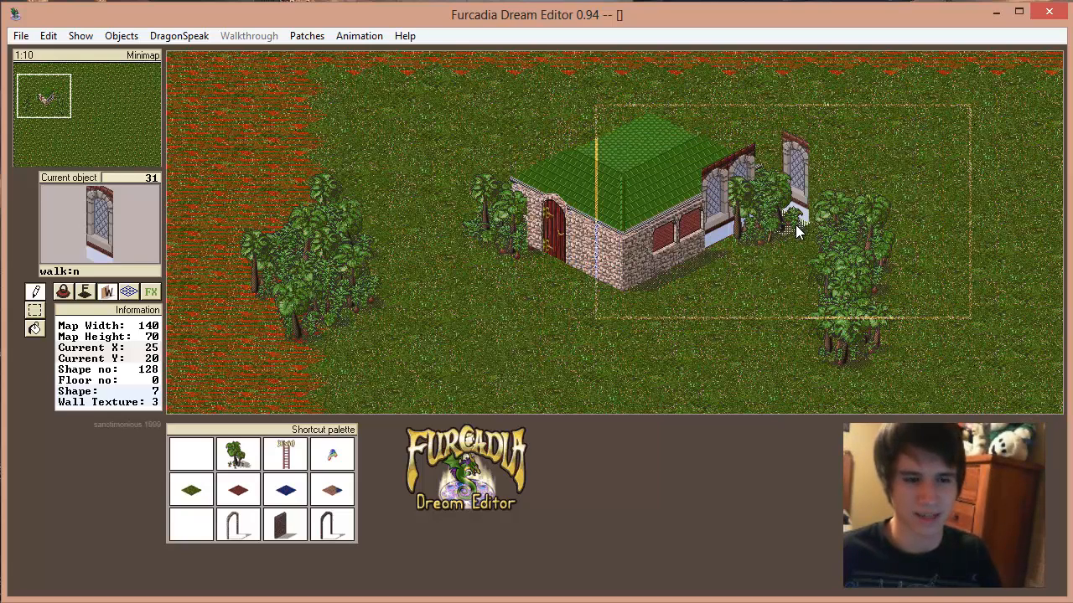
Step: Replace the lattice window sections at the right end of the house with stone wall texture 1 and clear the current object
right_click(795, 225)
right_click(700, 259)
left_click(710, 249)
right_click(642, 286)
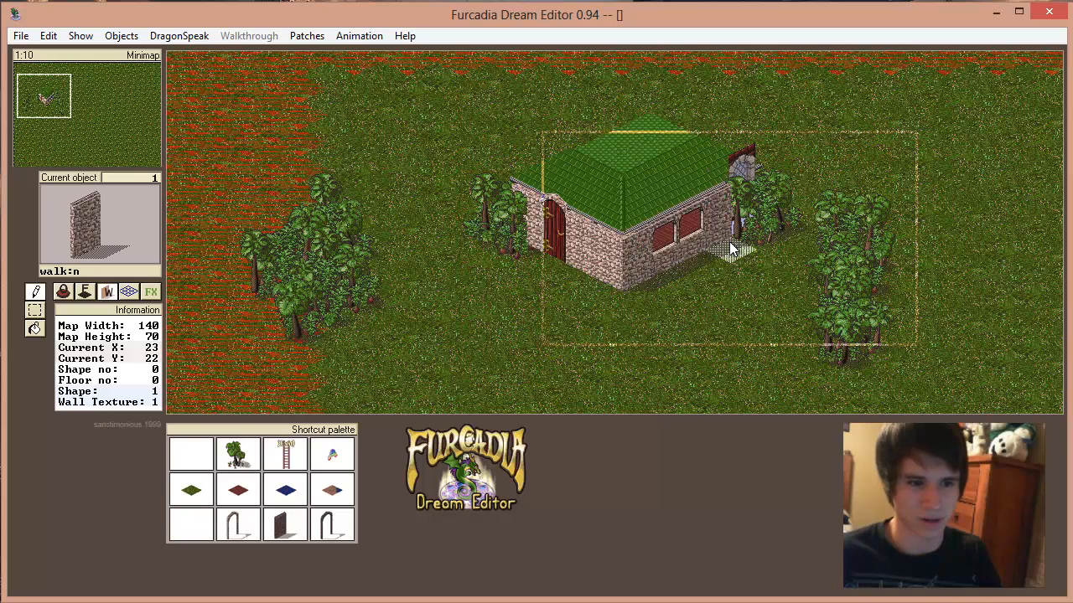
left_click(740, 239)
right_click(794, 290)
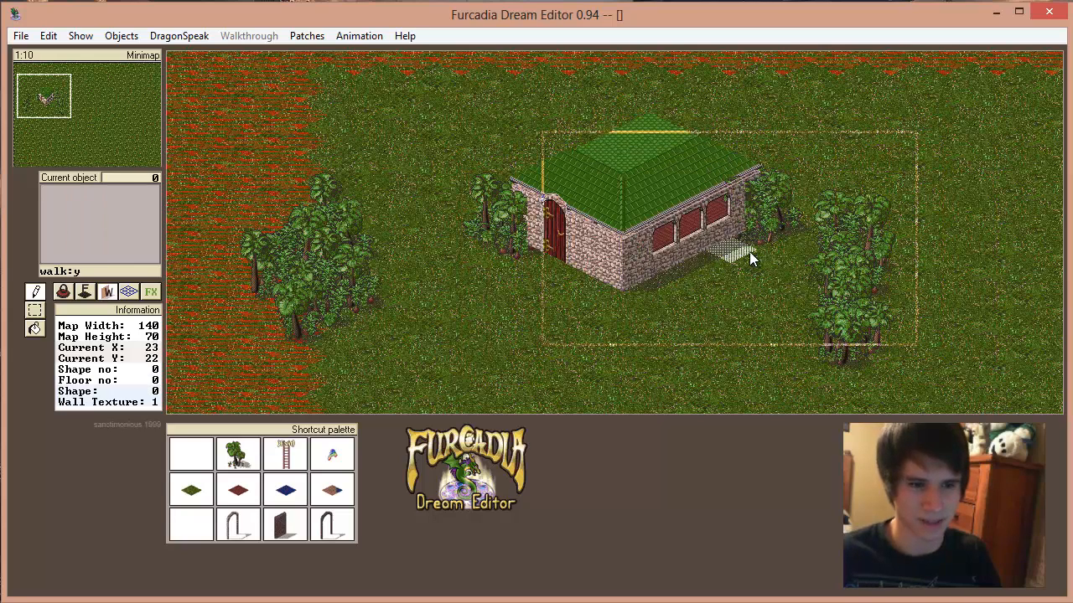
Step: Browse the wall list, choose stone wall object 3 of texture 1, and place it at the right end of the house
left_click(135, 253)
left_click(109, 76)
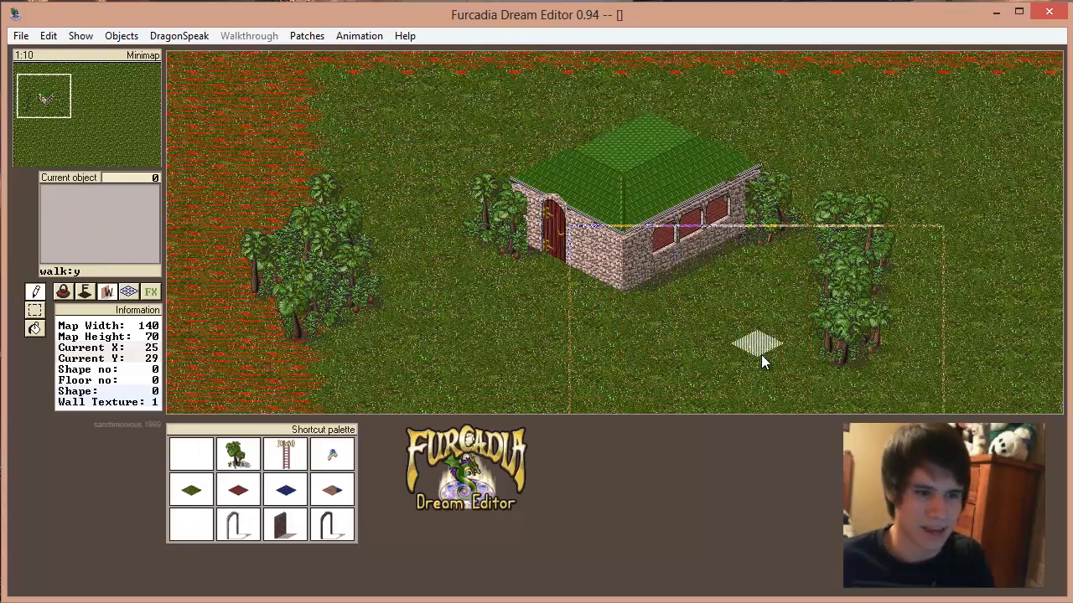
left_click(134, 229)
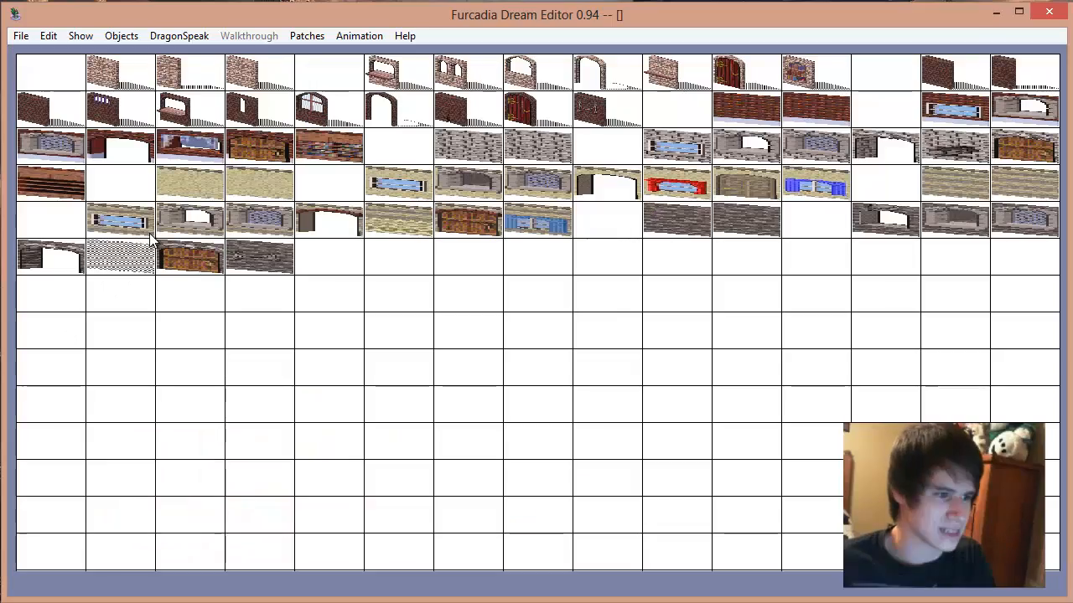
left_click(271, 78)
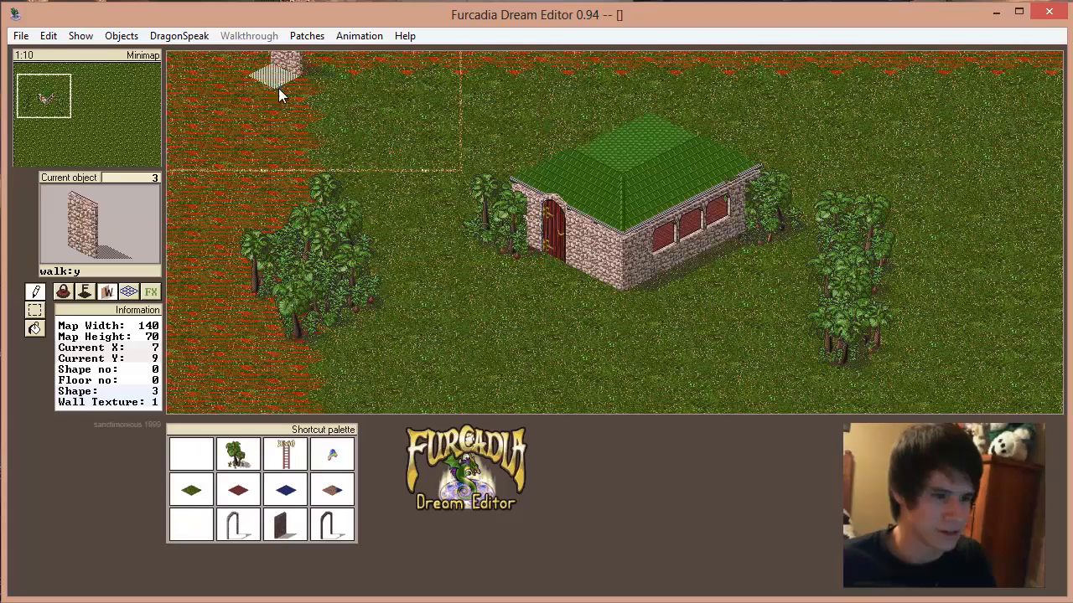
left_click(155, 211)
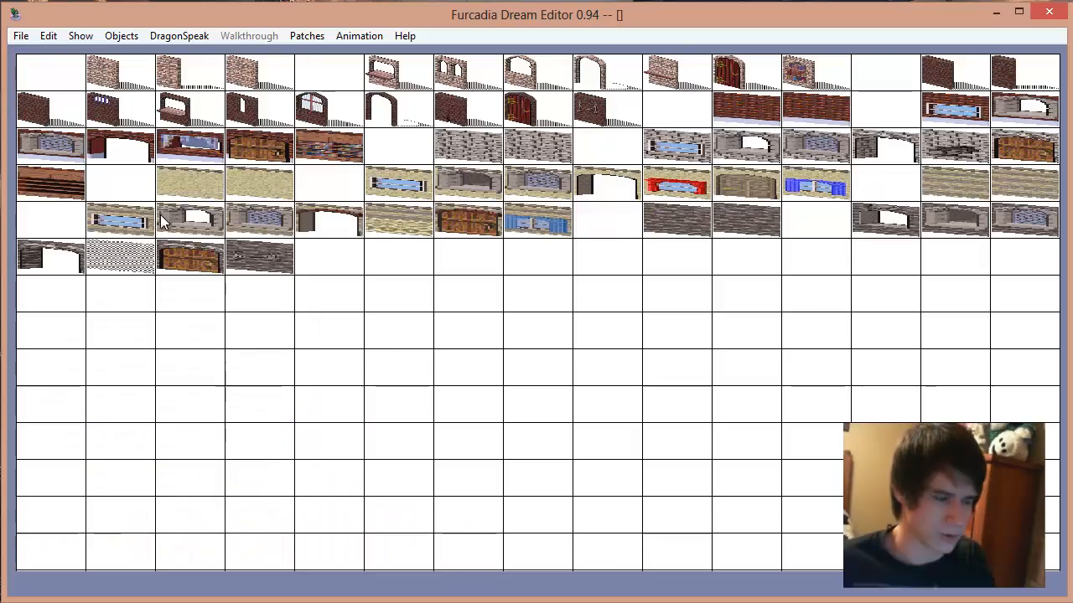
left_click(58, 118)
left_click(67, 241)
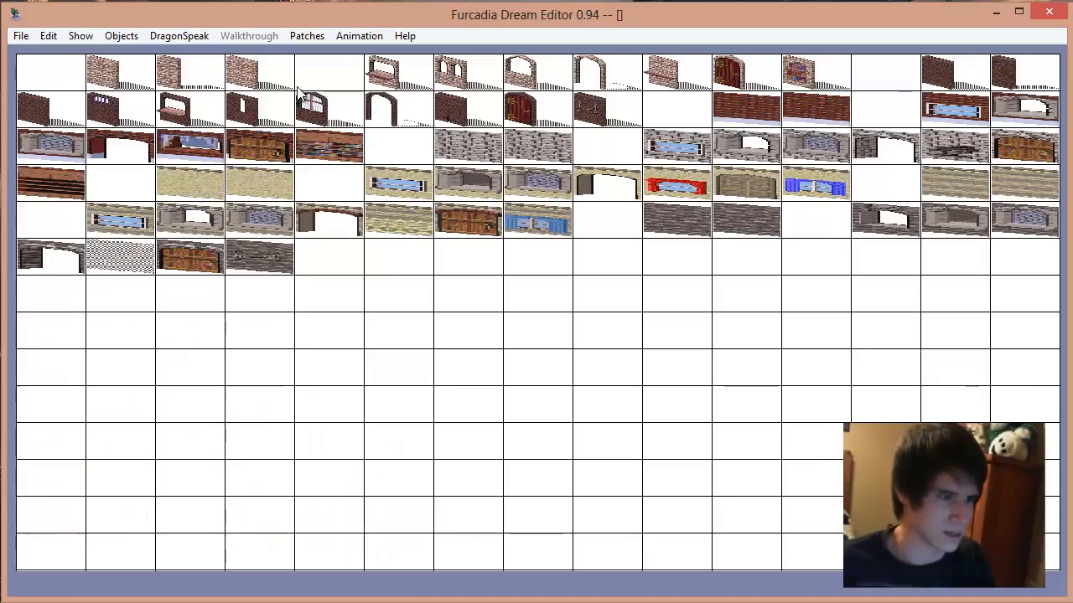
left_click(356, 205)
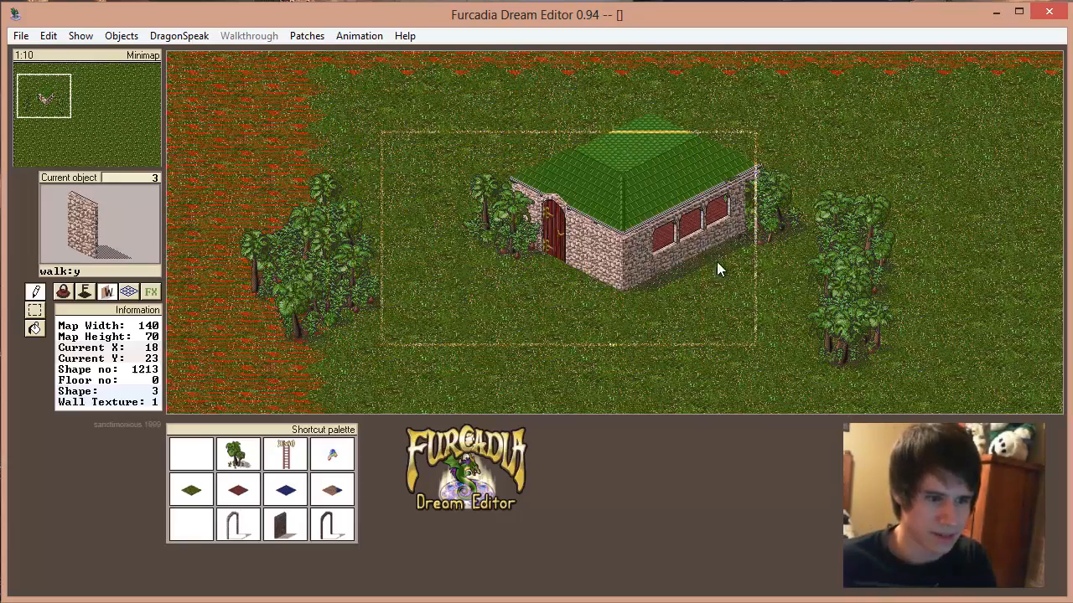
left_click(748, 239)
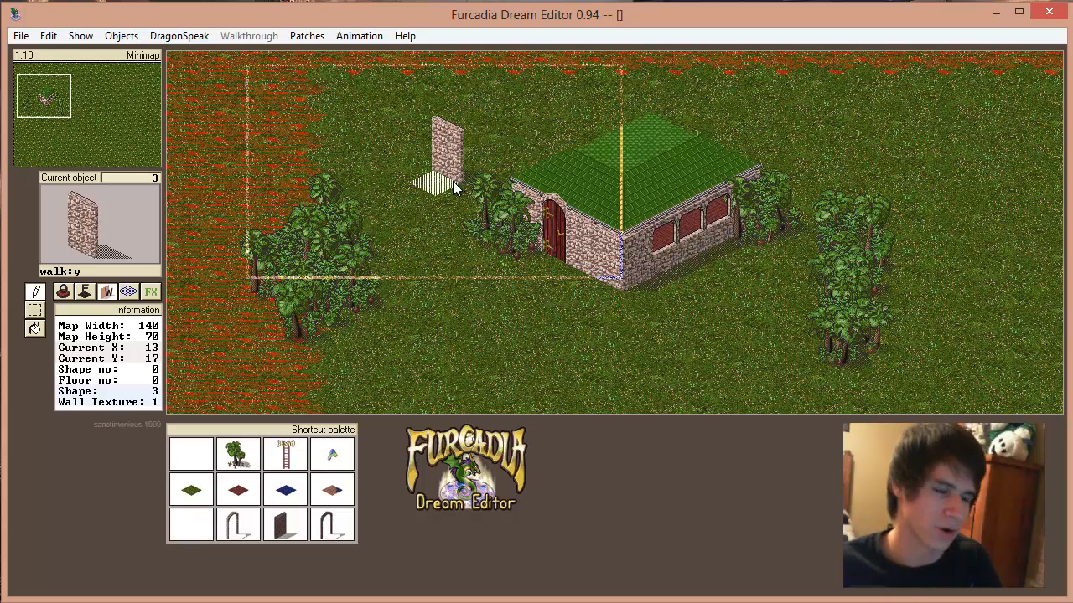
Step: Choose brick wall object 13 of texture 2 and build a small square enclosure on the grass behind the house
scroll(452, 181, "down", 2)
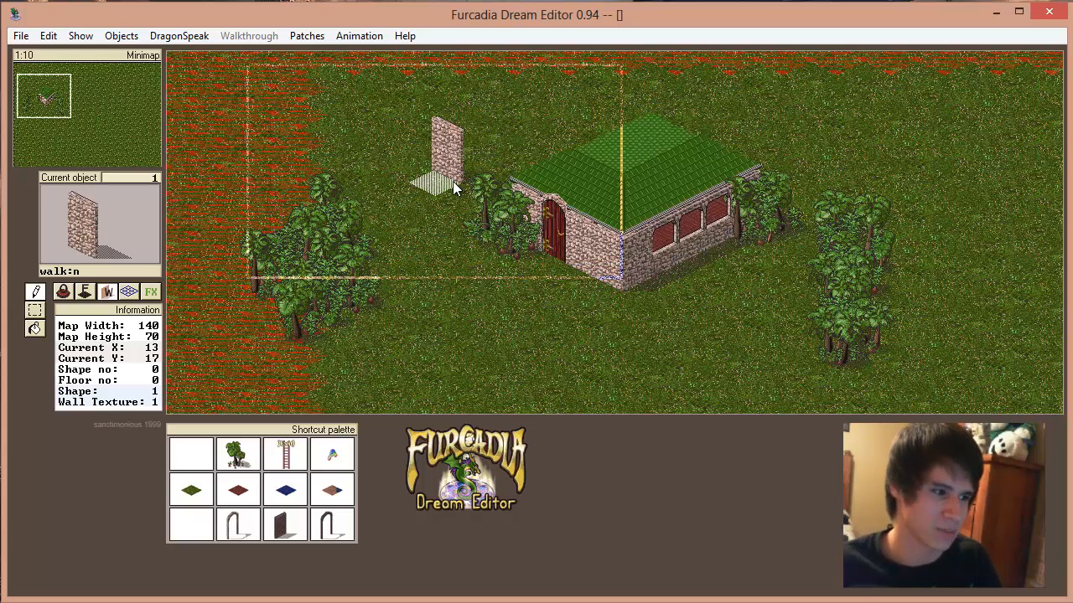
scroll(453, 181, "up", 2)
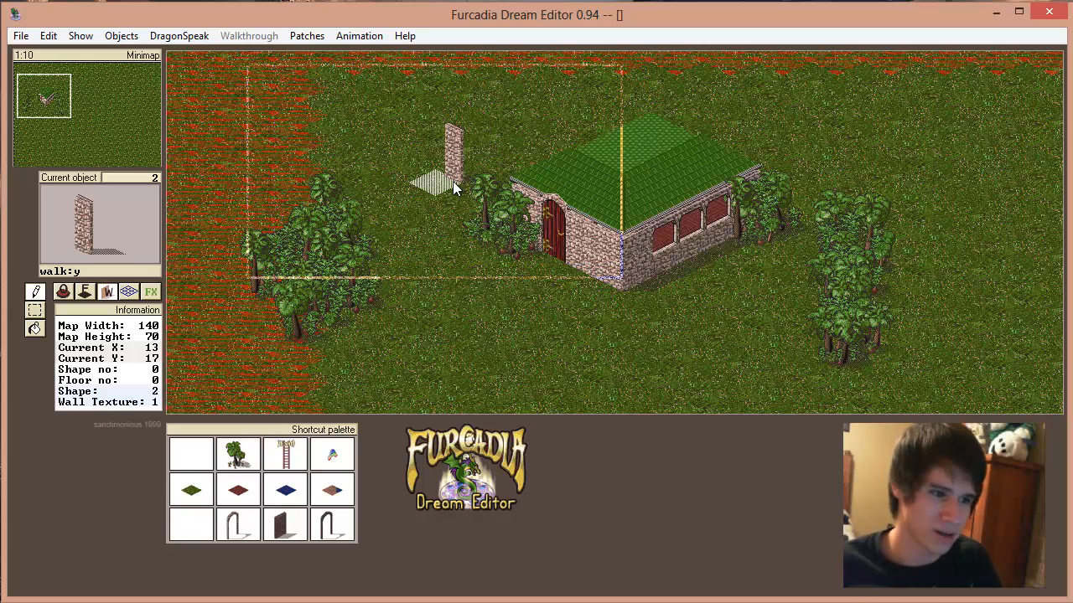
left_click(55, 235)
left_click(952, 69)
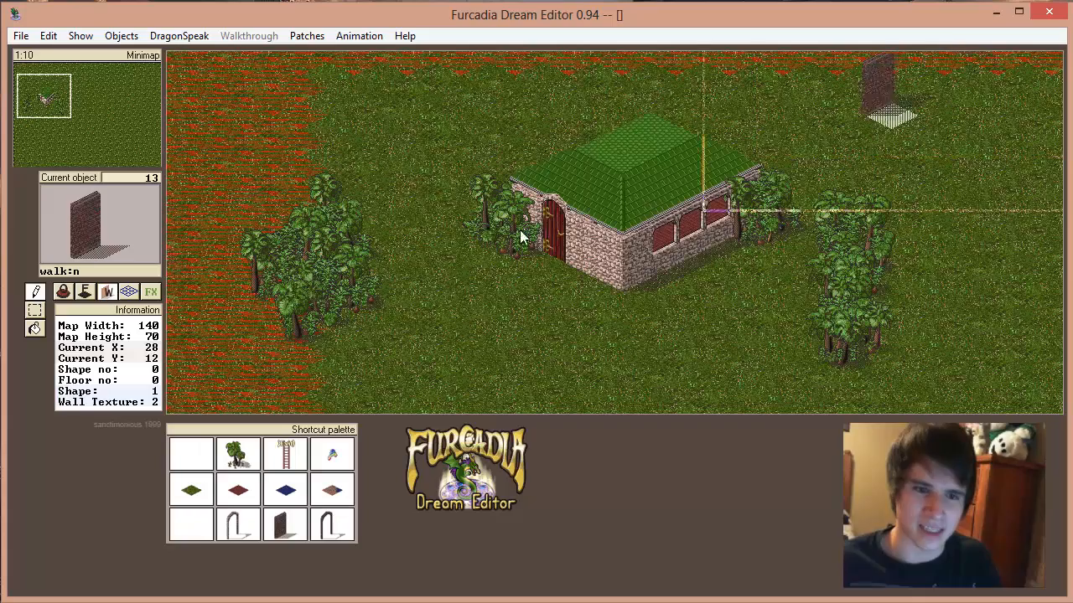
left_click(382, 161)
left_click(412, 149)
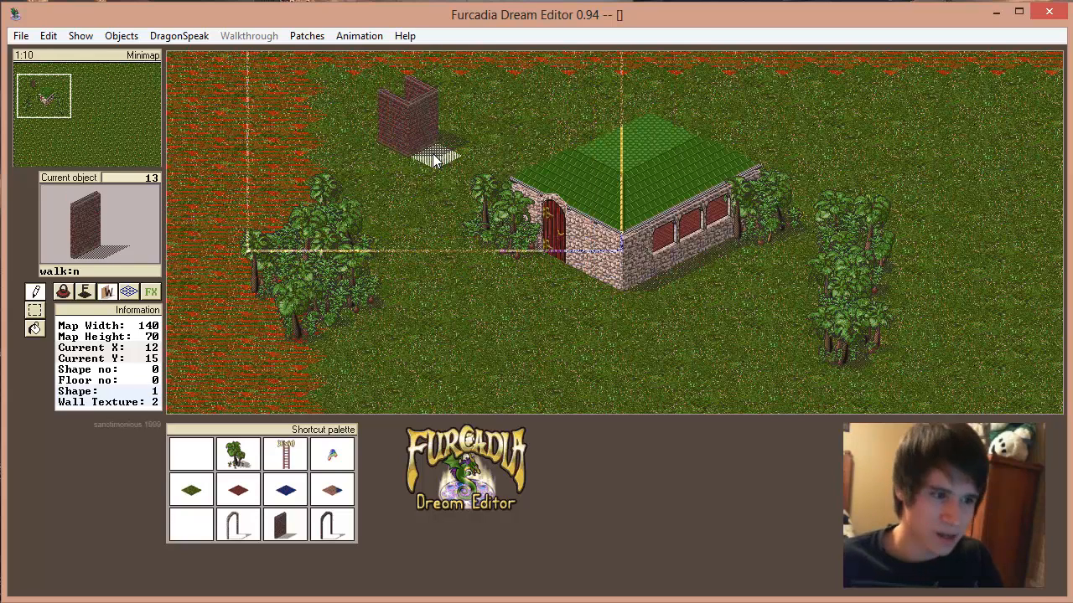
left_click(432, 156)
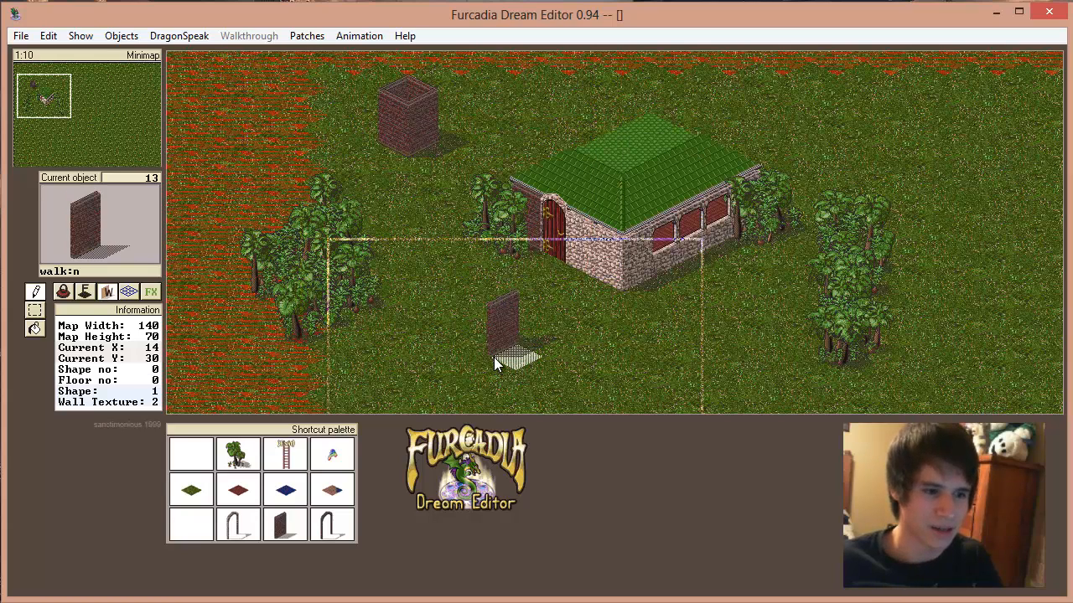
Step: Remove the brick enclosure, restore the stone wall section beside the house door, and clear the current object
key("plus")
key("plus")
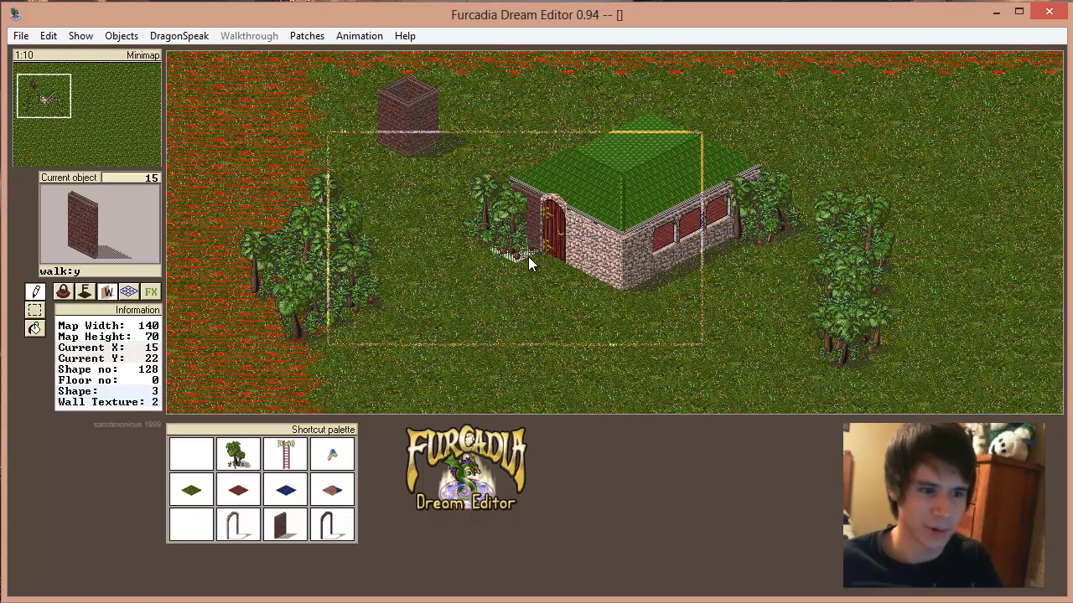
right_click(505, 293)
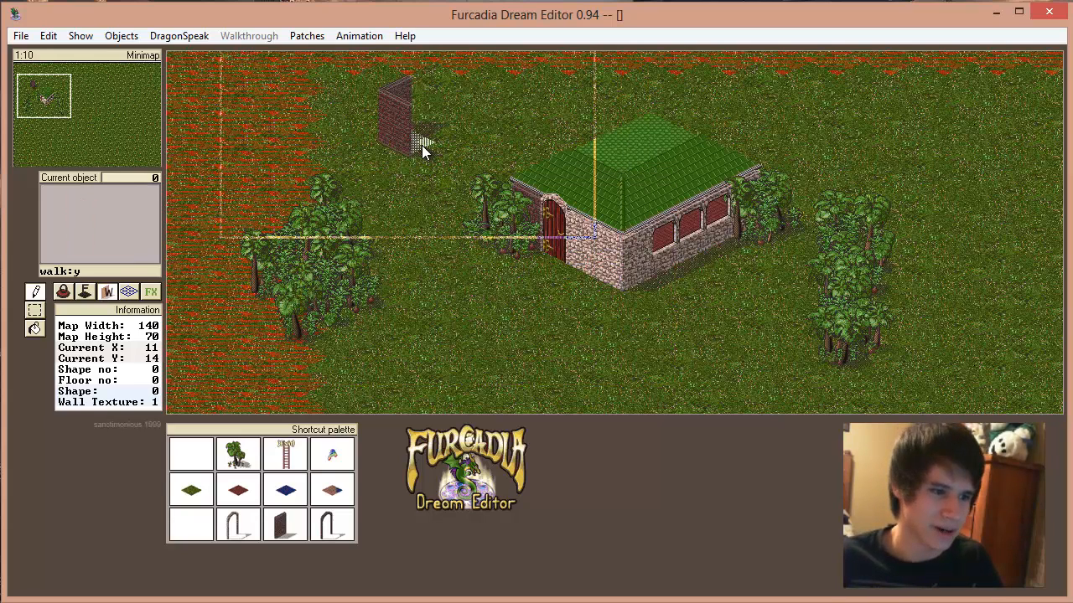
left_click(397, 146)
left_click(388, 157)
right_click(612, 292)
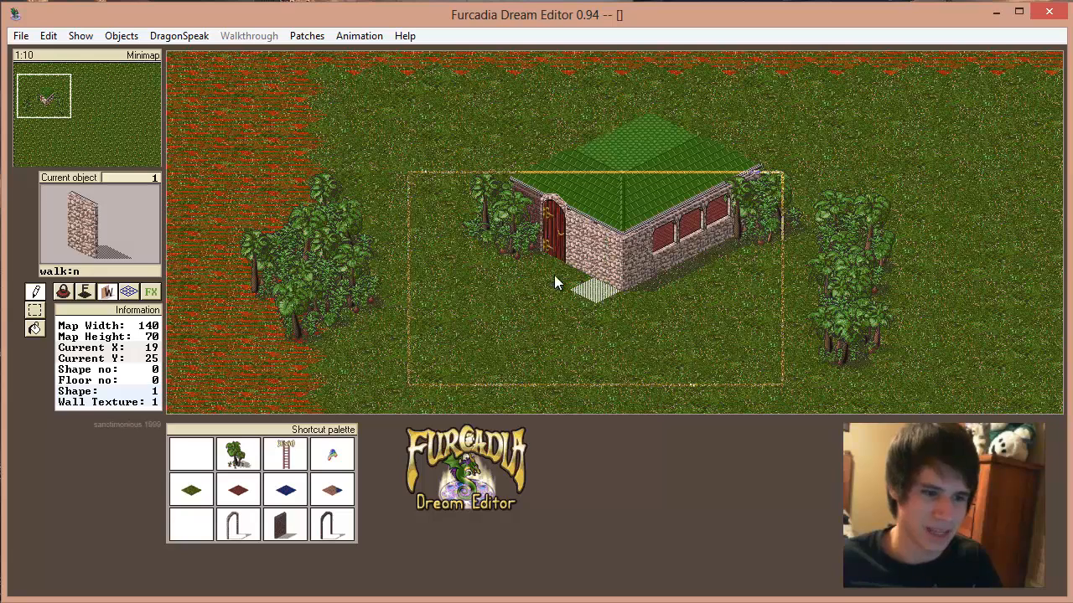
right_click(746, 265)
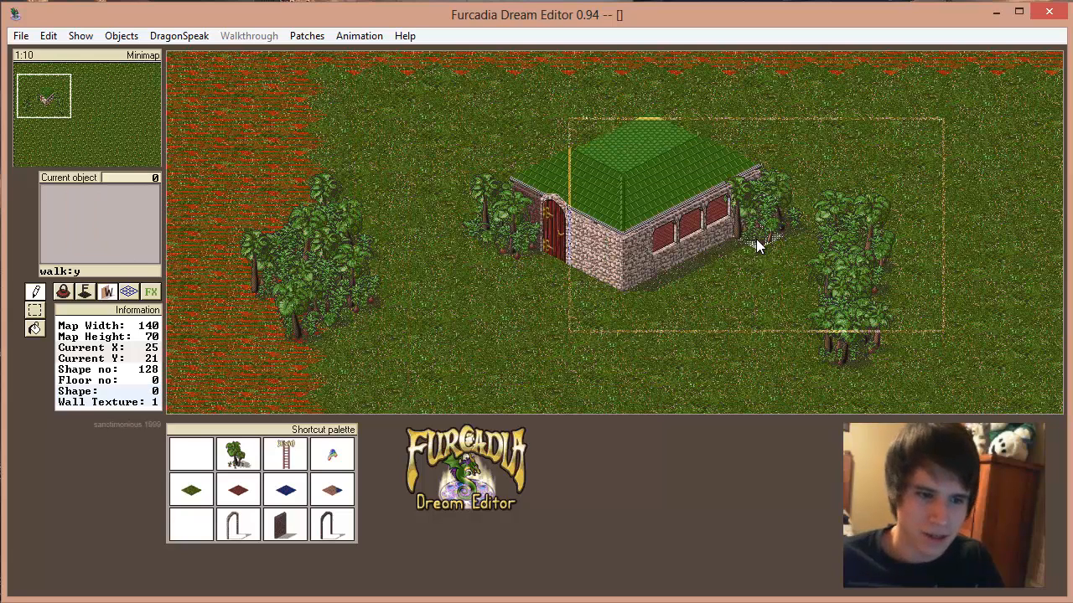
right_click(519, 332)
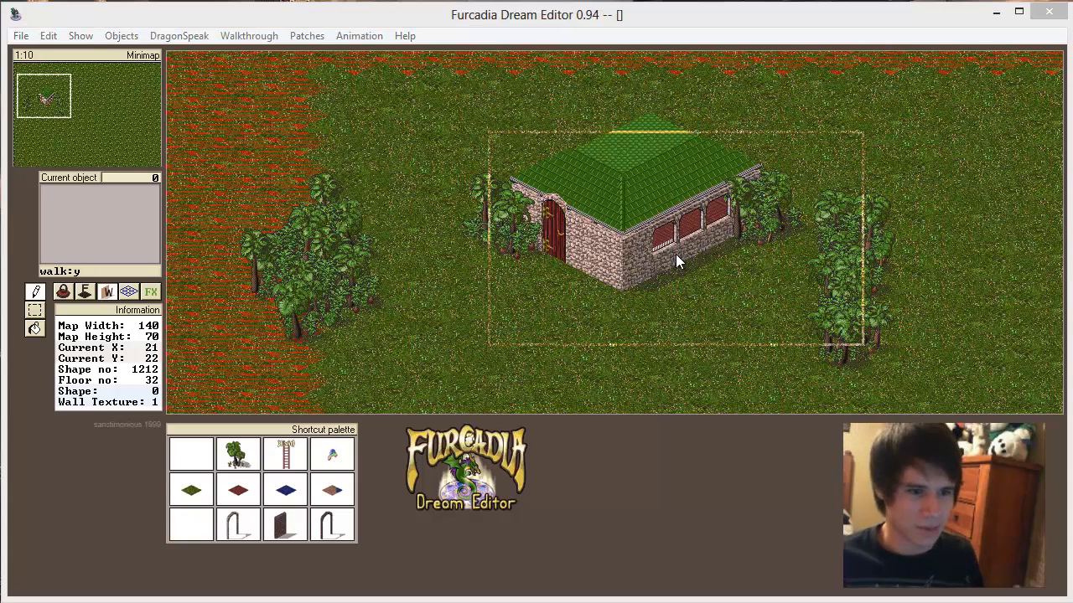
Step: Start saving the map and create and open a new folder named "indoor outdoor example" inside Dreams
key("ctrl+s")
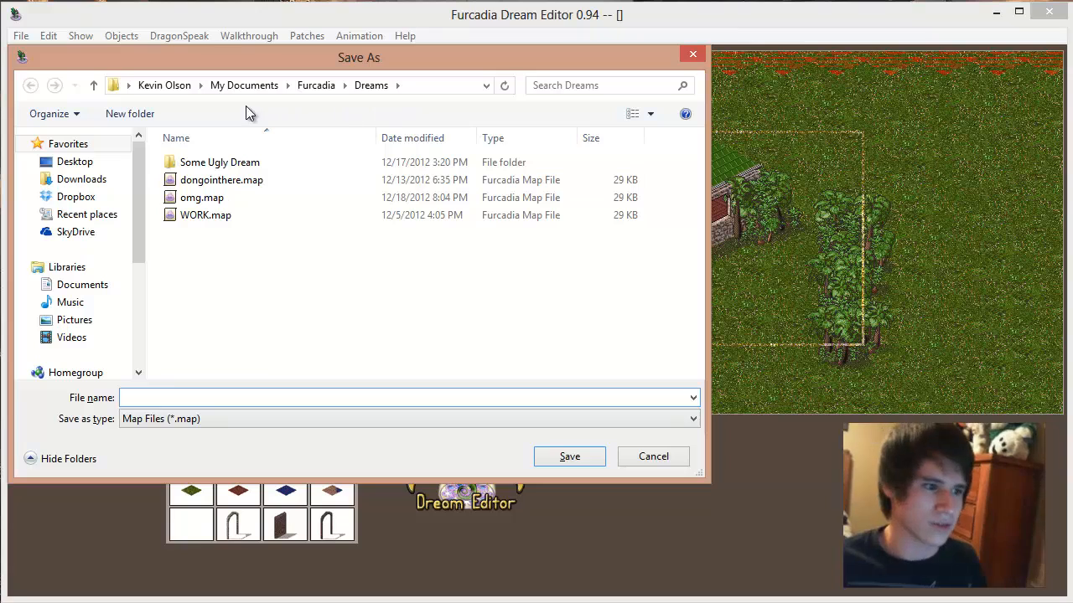
left_click(153, 117)
type("Uln")
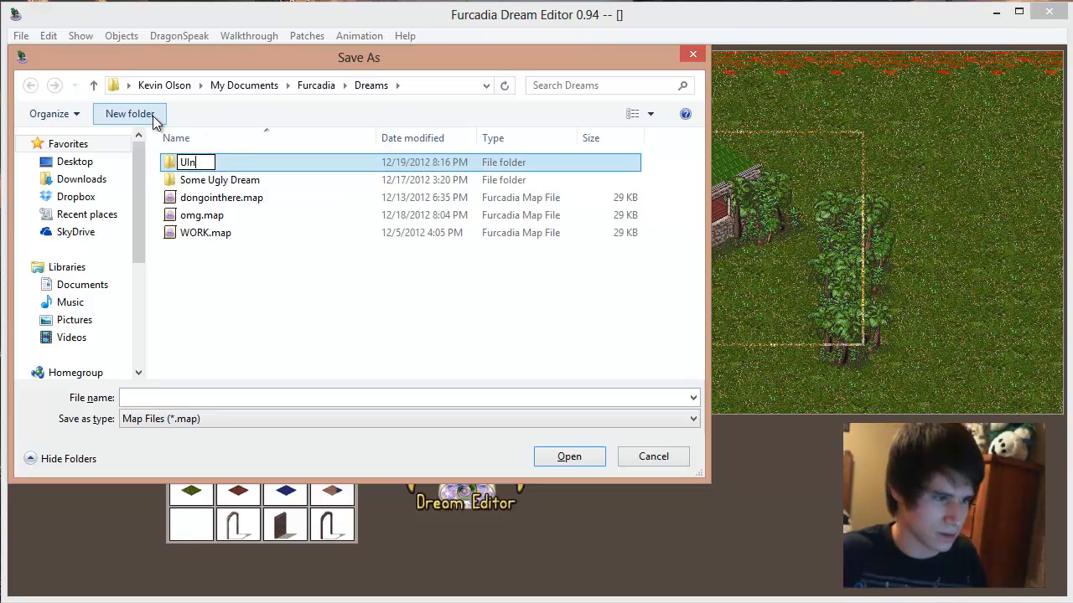
type("oor outdoor example")
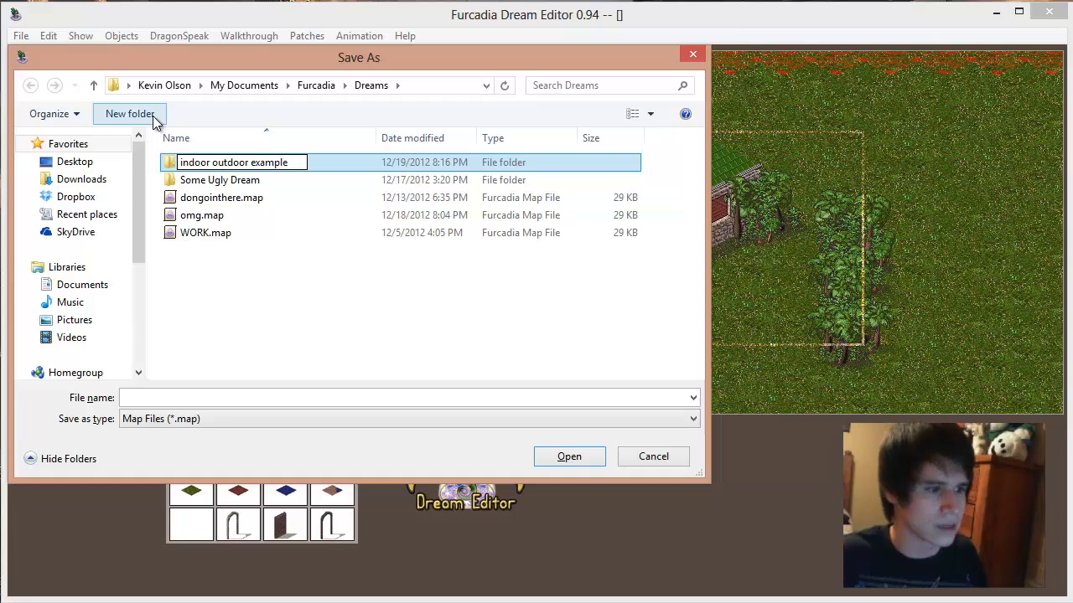
key("Return")
Step: Save the map under the file name "example" in the new folder
key("Return")
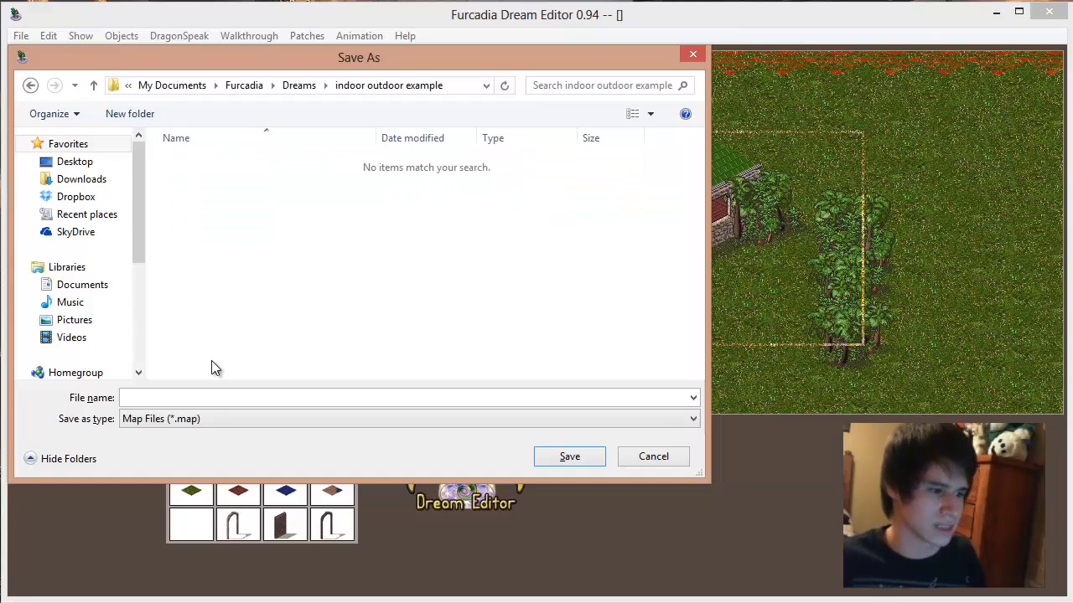
type("example")
key("Return")
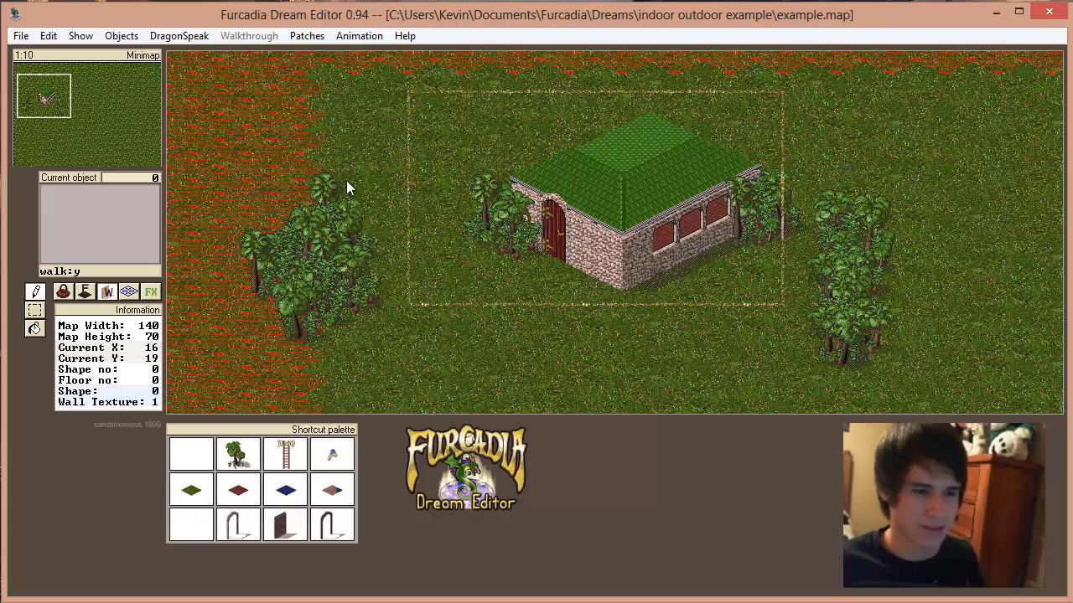
Step: Switch to floor editing and pick up red floor 32 from inside the house
left_click(555, 262)
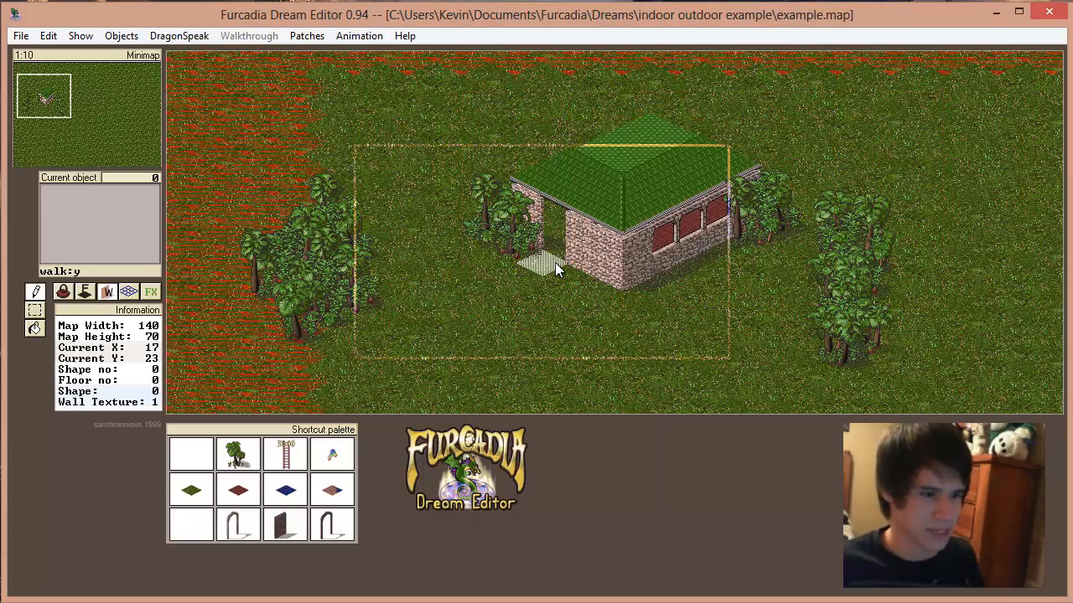
left_click(83, 295)
key("Right")
key("Up")
key("Up")
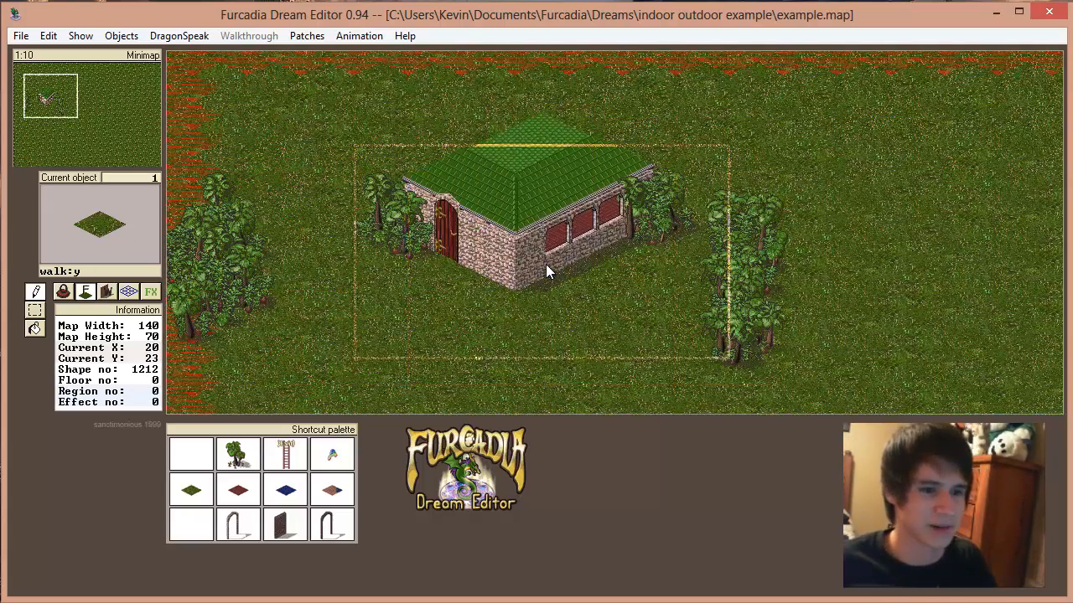
right_click(546, 265)
key("Right")
key("Left")
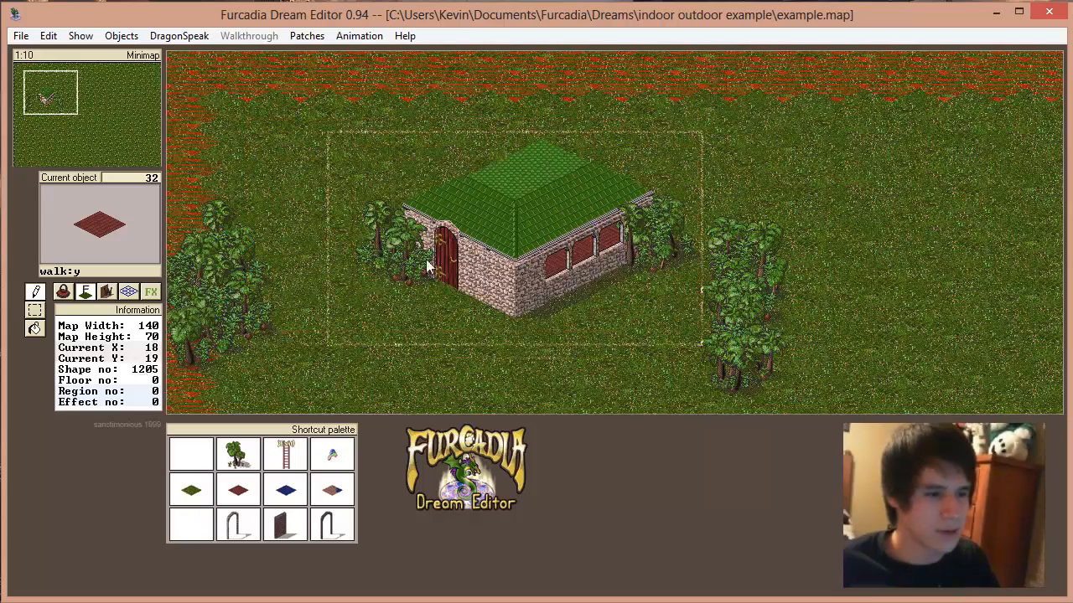
key("Down")
key("Left")
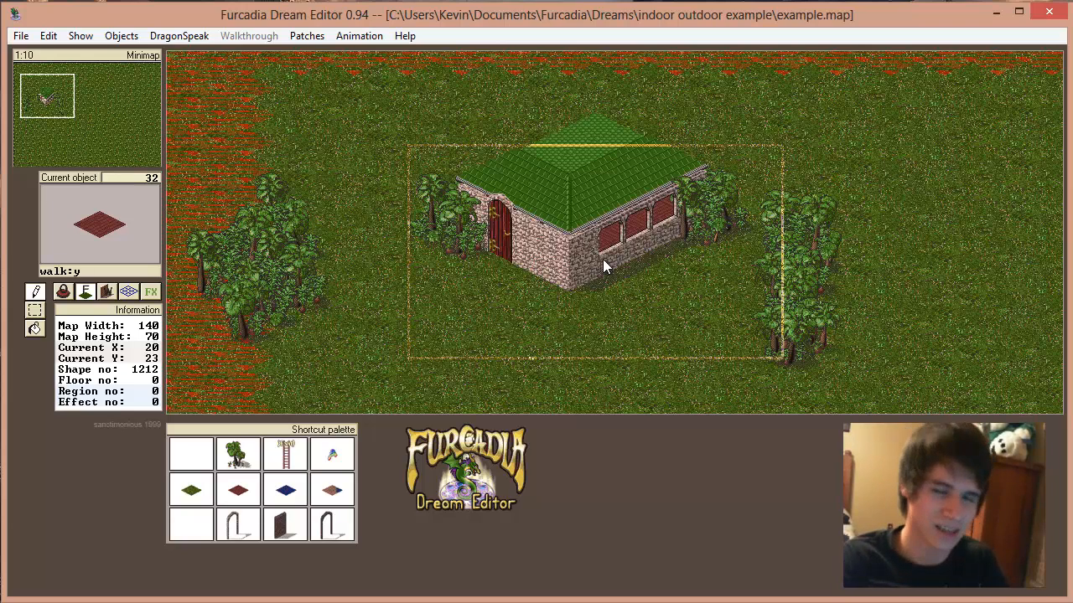
key("Right")
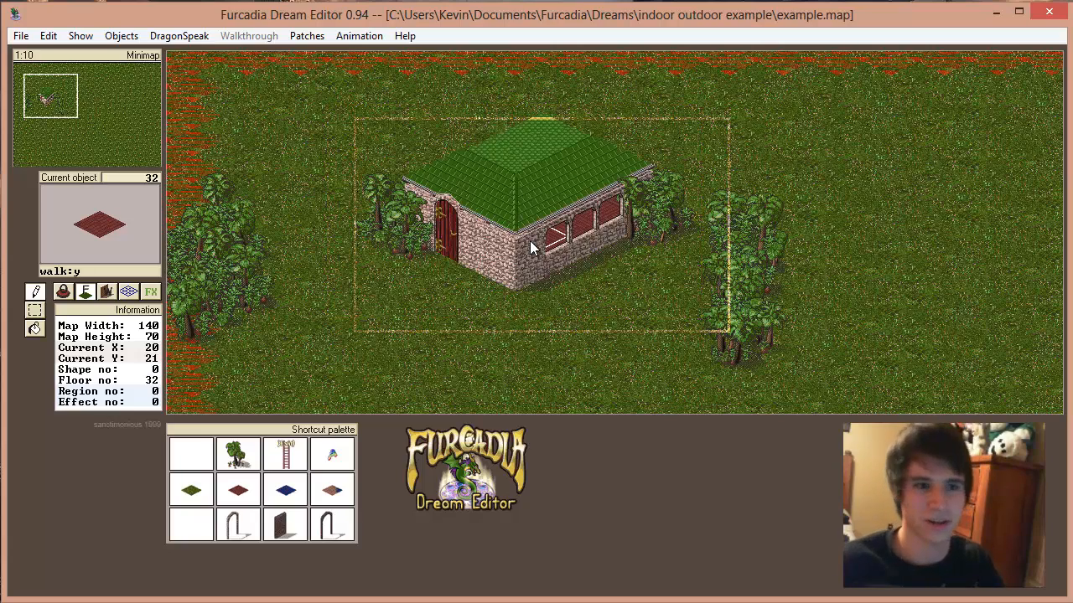
Step: Choose the solid black floor, item 161, from the floor list
key("Right")
Step: Paint a vertical column of black floor tiles at X 50 from the map's upper edge down to its lower edge
key("Right")
key("Down")
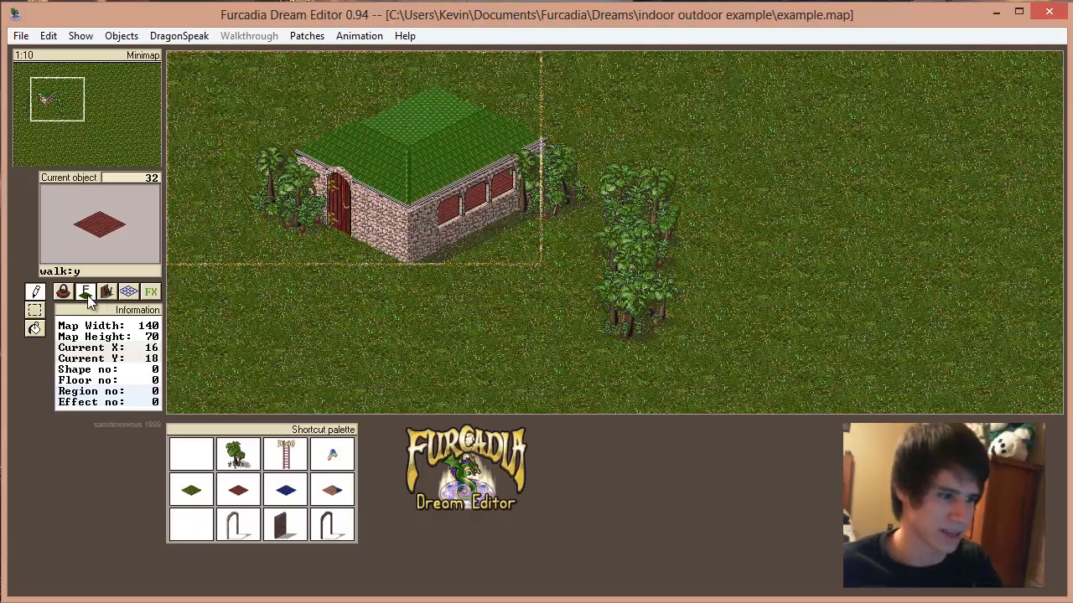
left_click(84, 294)
left_click(93, 241)
left_click(810, 444)
key("Up")
key("Right")
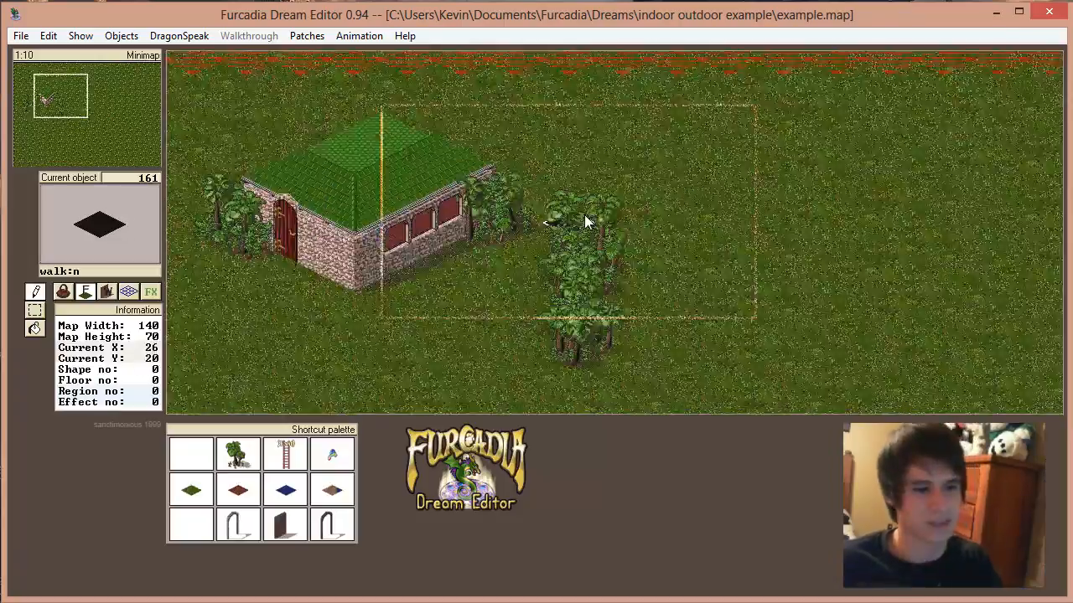
key("Up")
key("Right")
key("Right")
key("Right")
key("Right")
key("Right")
key("Right")
key("Up")
key("Up")
key("Up")
key("Right")
key("Right")
key("Right")
key("Right")
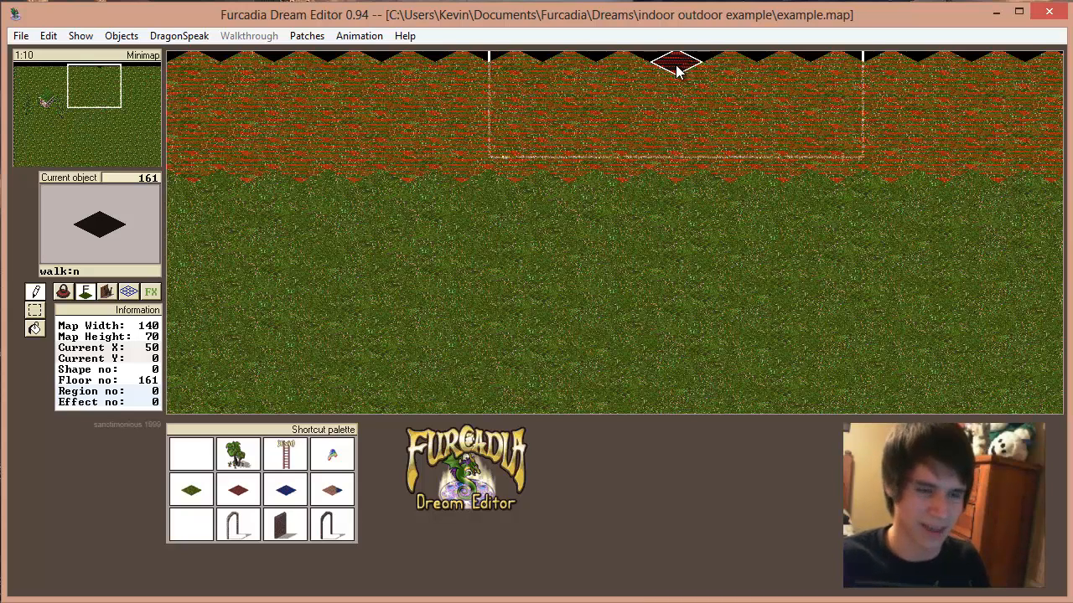
key("Down")
key("Down")
key("Down")
key("Down")
key("Down")
key("Down")
key("Down")
key("Down")
key("Down")
key("Down")
key("Down")
key("Down")
key("Down")
key("Down")
key("Down")
key("Down")
key("Down")
key("Down")
key("Down")
key("Down")
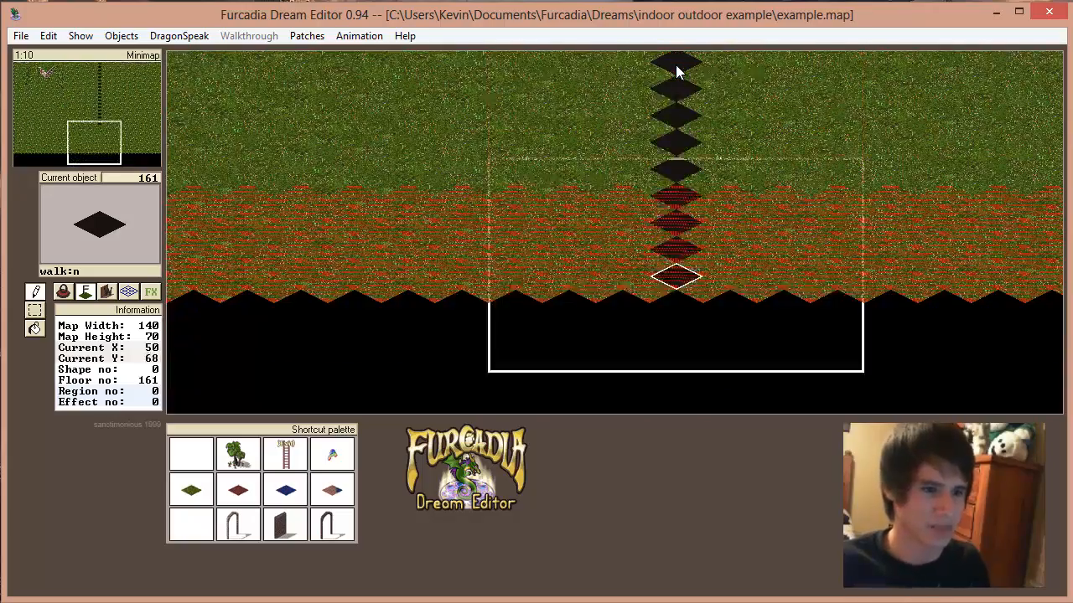
Step: Inspect the black tile column from the map's lower edge back to its upper edge
key("Up")
key("Up")
key("Up")
key("Up")
key("Up")
key("Up")
key("Up")
key("Up")
key("Up")
key("Up")
key("Up")
key("Up")
key("Up")
key("Up")
key("Up")
key("Up")
key("Up")
key("Up")
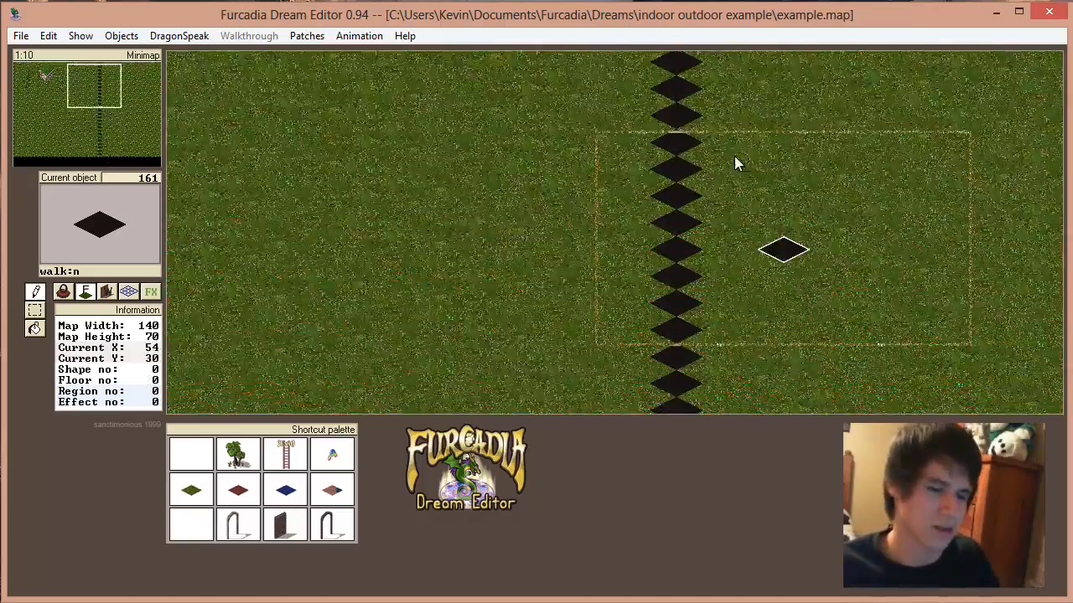
key("Up")
key("Up")
key("Up")
key("Up")
key("Up")
key("Up")
key("Up")
key("Up")
key("Right")
key("Right")
key("Right")
key("Right")
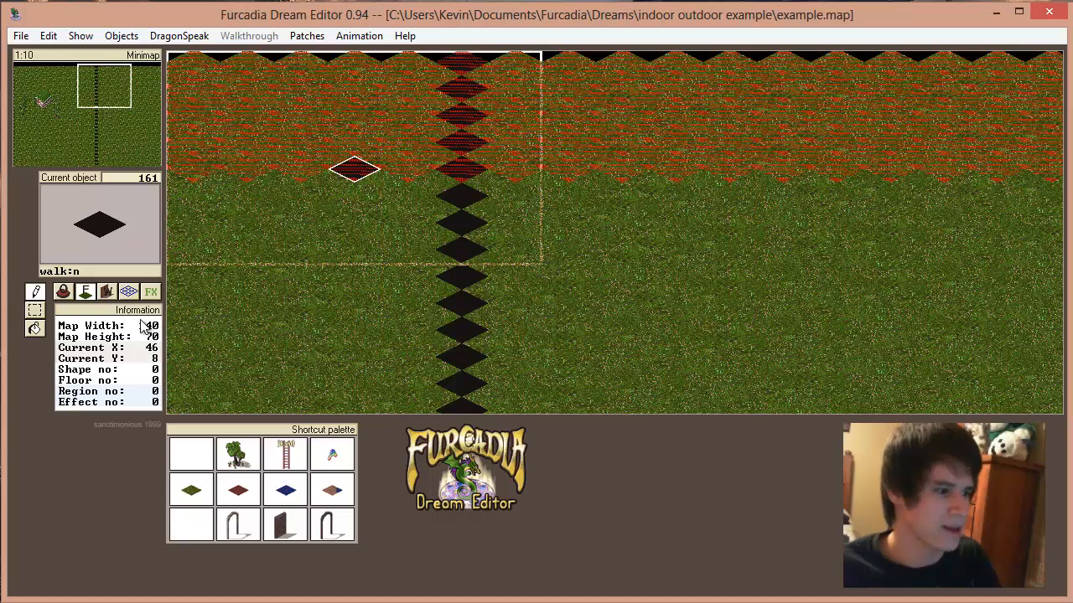
Step: Flood-fill the grass beyond the black tile column, on the side away from the house, with black floor 161
left_click(734, 279)
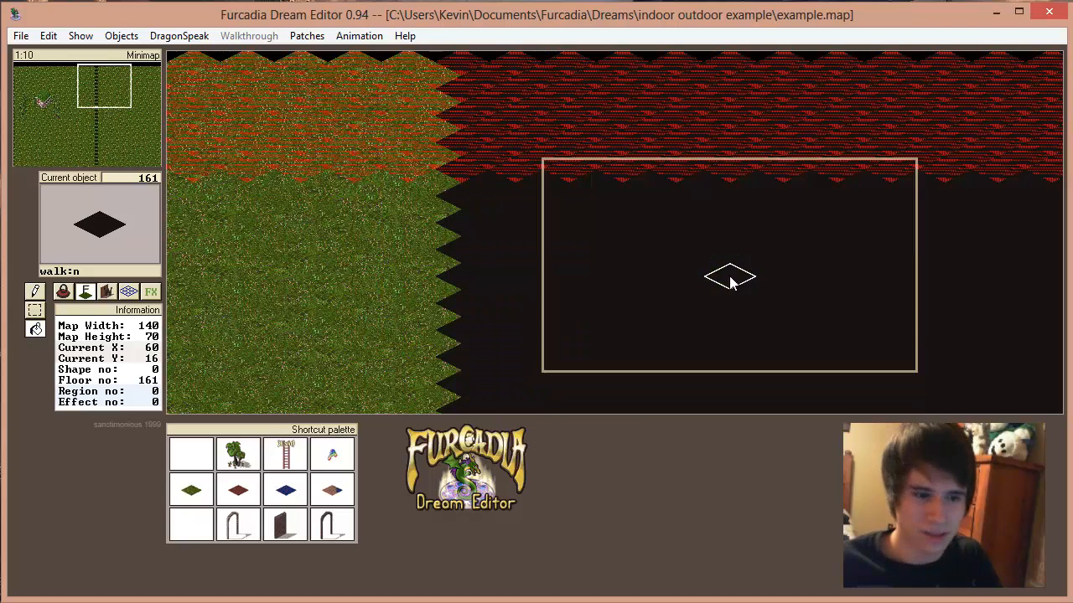
key("Down")
key("Down")
key("Right")
key("Right")
key("Right")
key("Right")
key("Right")
key("Right")
key("Right")
key("Right")
key("Right")
key("Right")
key("Right")
key("Down")
key("Down")
key("Down")
key("Down")
key("Down")
key("Down")
key("Down")
key("Down")
key("Down")
key("Down")
key("Down")
key("Down")
key("Down")
key("Down")
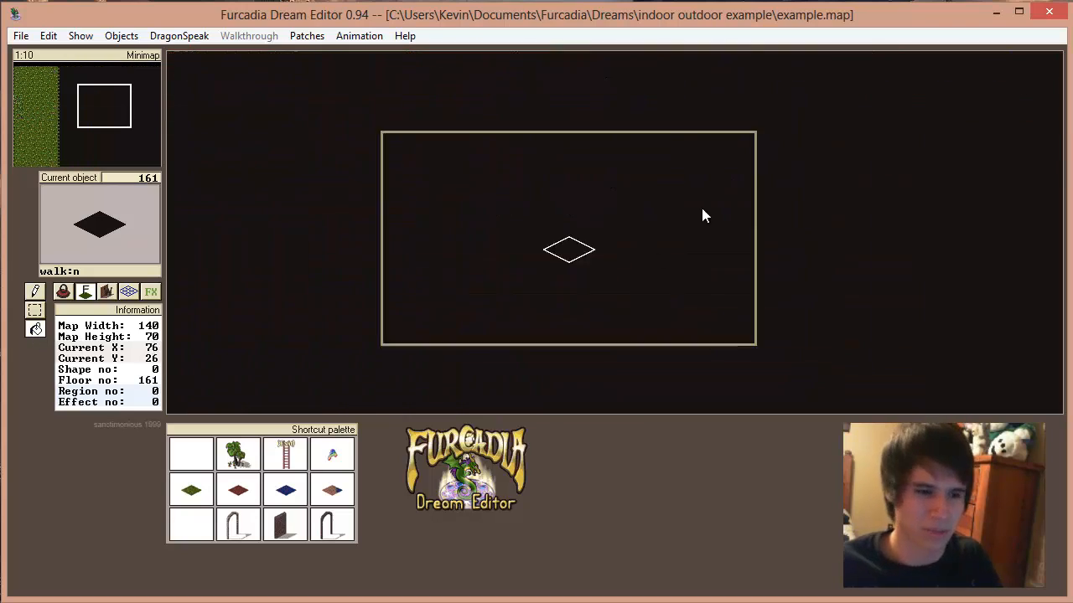
key("Left")
Step: Return to the house with the pencil tool and pick up red floor 32 from inside it
left_click_drag(101, 132, 20, 105)
left_click(32, 294)
key("Up")
key("Left")
right_click(484, 244)
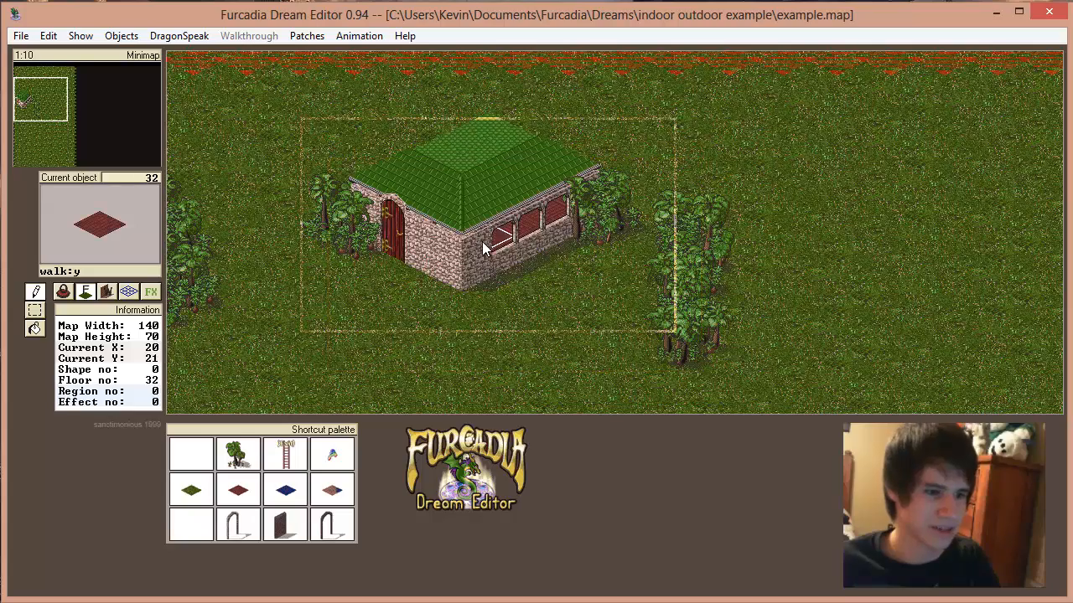
Step: Paint a rectangular room of red floor 32 in the black area near the grass border
key("Right")
key("Right")
key("Right")
key("Right")
key("Right")
key("Right")
key("Right")
key("Right")
key("Right")
key("Right")
key("Right")
key("Right")
key("Right")
key("Right")
key("Up")
key("Right")
key("Right")
key("Right")
key("Right")
key("Right")
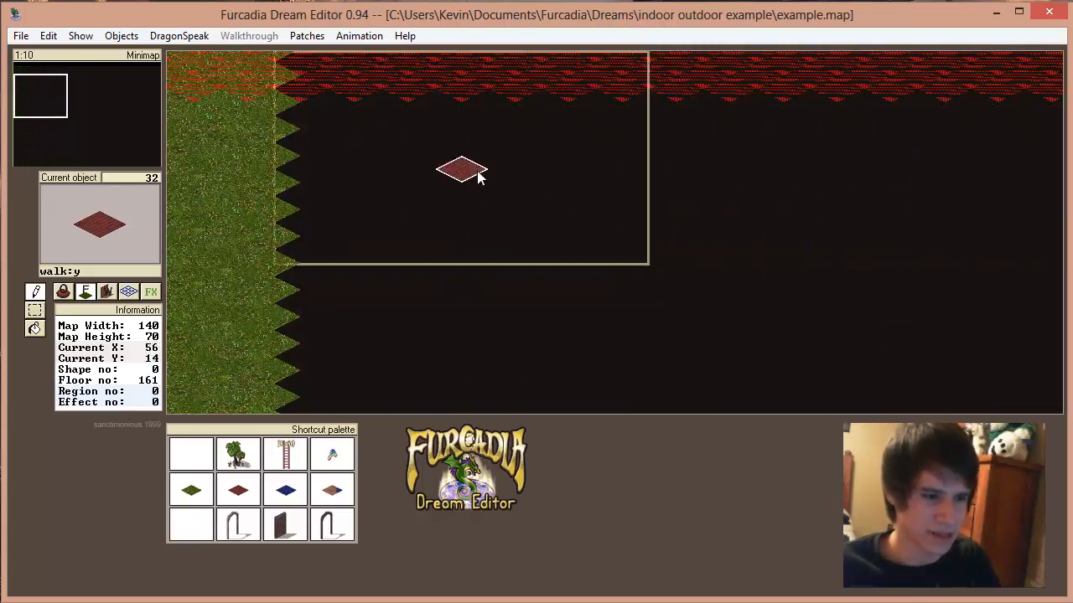
mouse_move(484, 166)
left_mouse_down()
mouse_move(582, 108)
mouse_move(673, 143)
mouse_move(585, 196)
left_mouse_up()
mouse_move(529, 175)
left_mouse_down()
mouse_move(618, 139)
mouse_move(575, 175)
left_mouse_up()
key("Up")
key("Up")
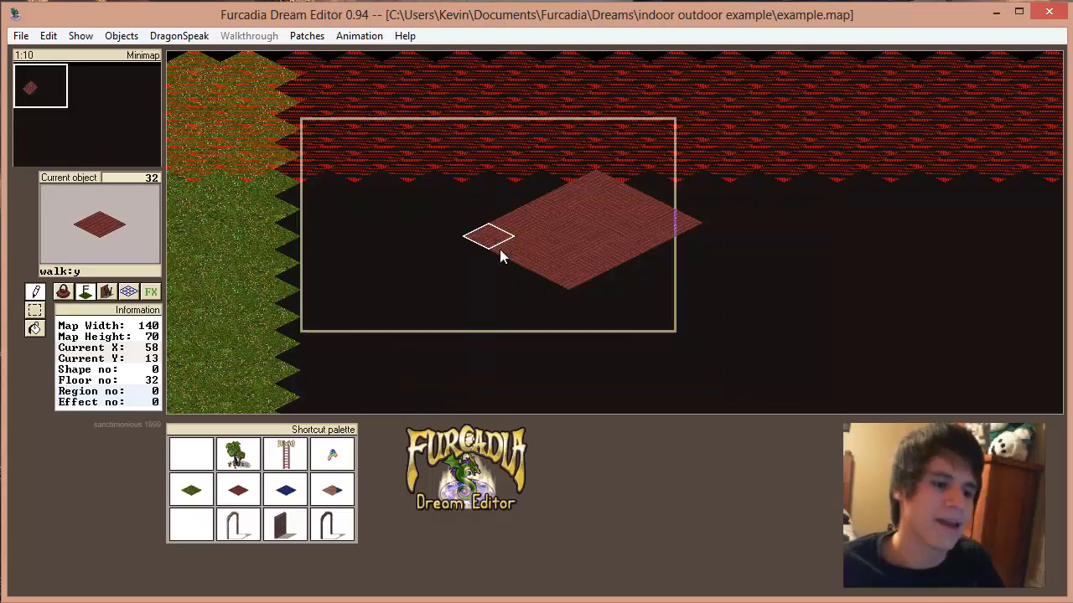
Step: Compare the outdoor house with the red floor room in the black area
left_click_drag(35, 110, 17, 109)
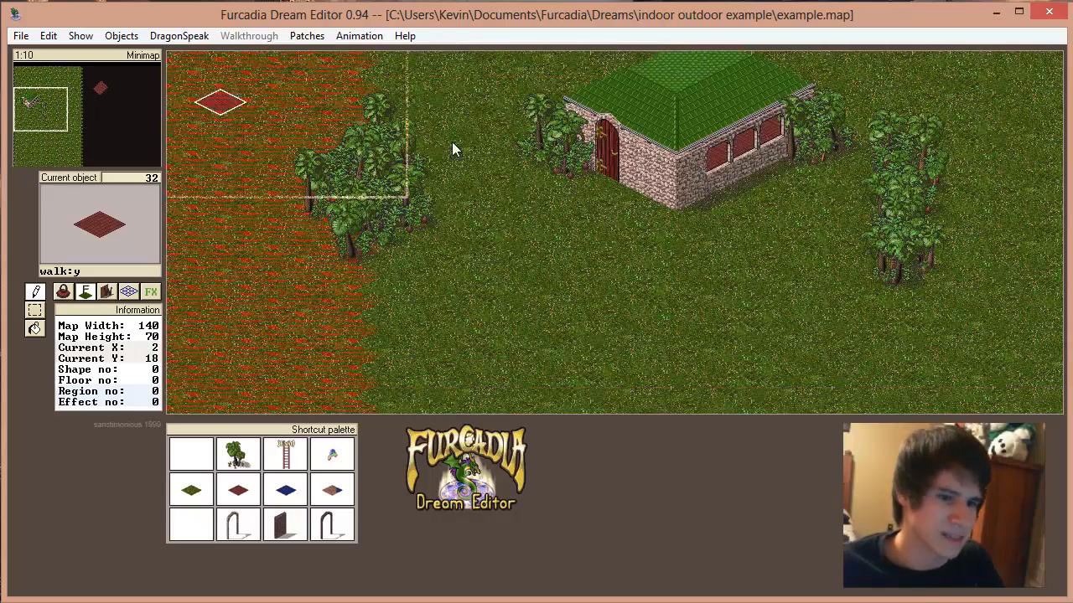
key("Right")
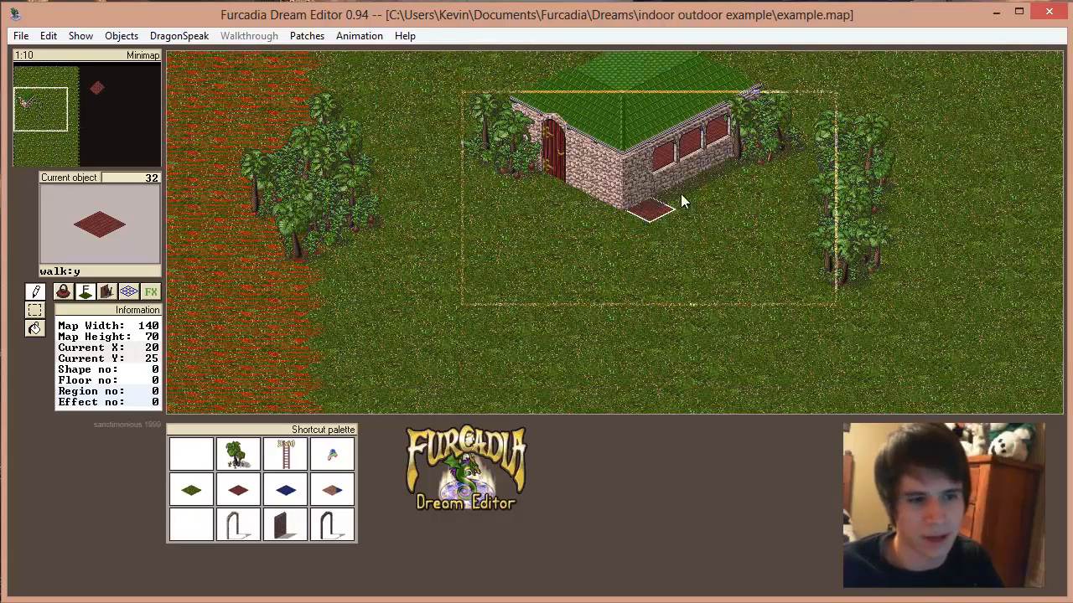
left_click(104, 83)
key("Left")
key("Left")
key("Left")
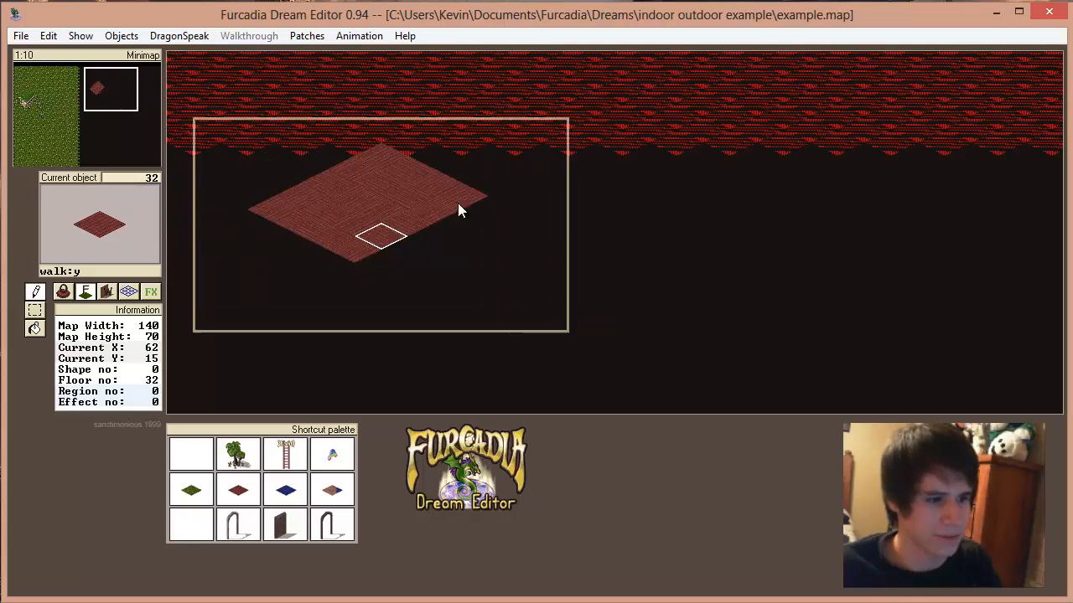
left_click(39, 102)
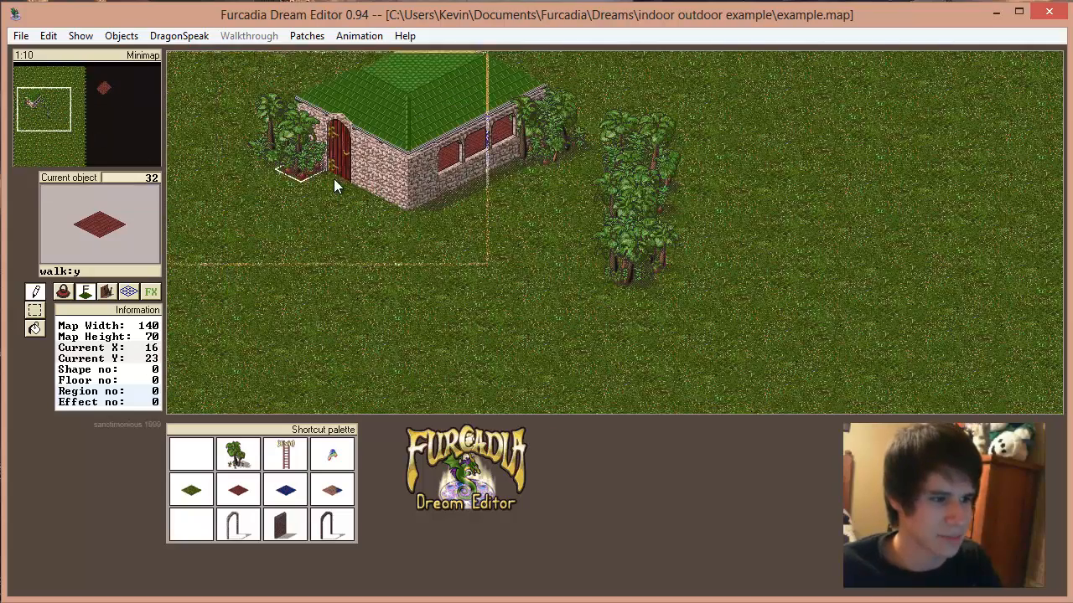
Step: Place the open stone archway, wall 8, on the front-left edge of the red floor room at X 58, Y 14
left_click(102, 95)
key("Up")
key("Up")
key("Up")
left_click(108, 290)
left_click(108, 240)
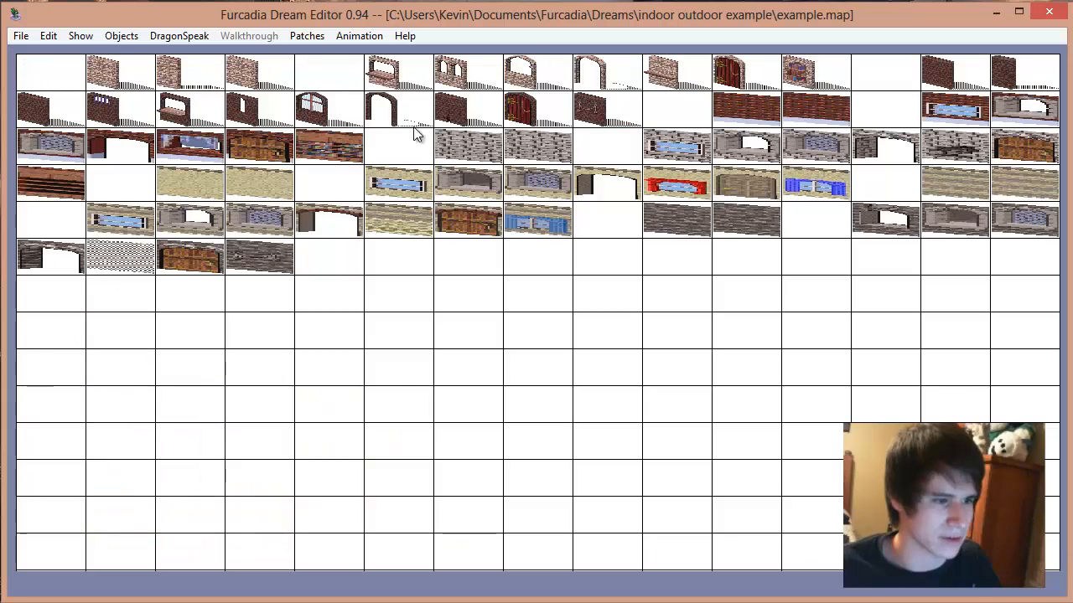
left_click(590, 71)
left_click(455, 227)
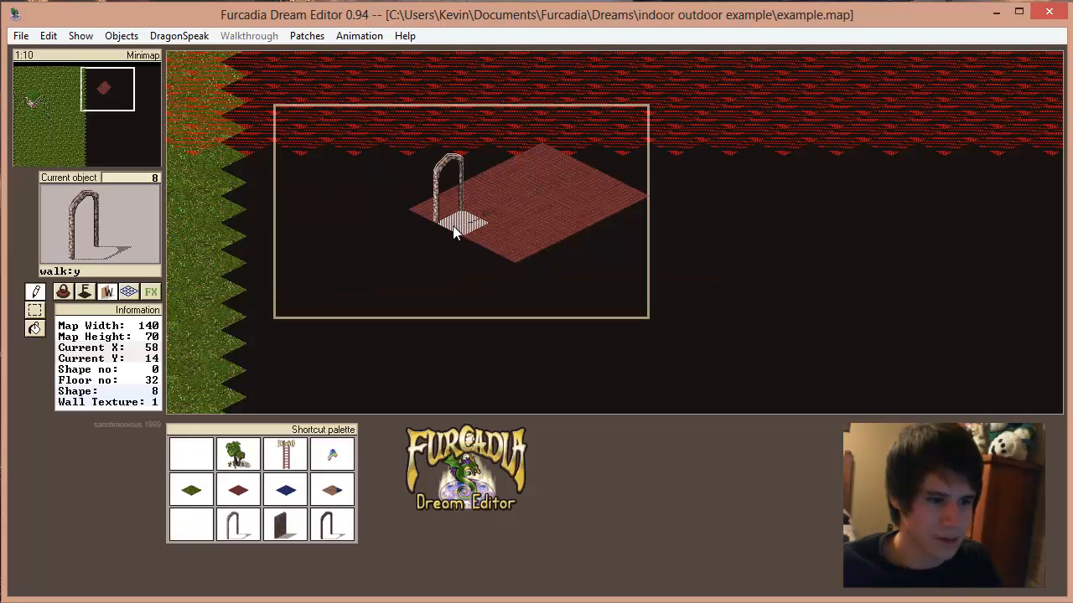
Step: Build solid stone walls along the two back edges of the red floor room
left_click(556, 320)
left_click(79, 228)
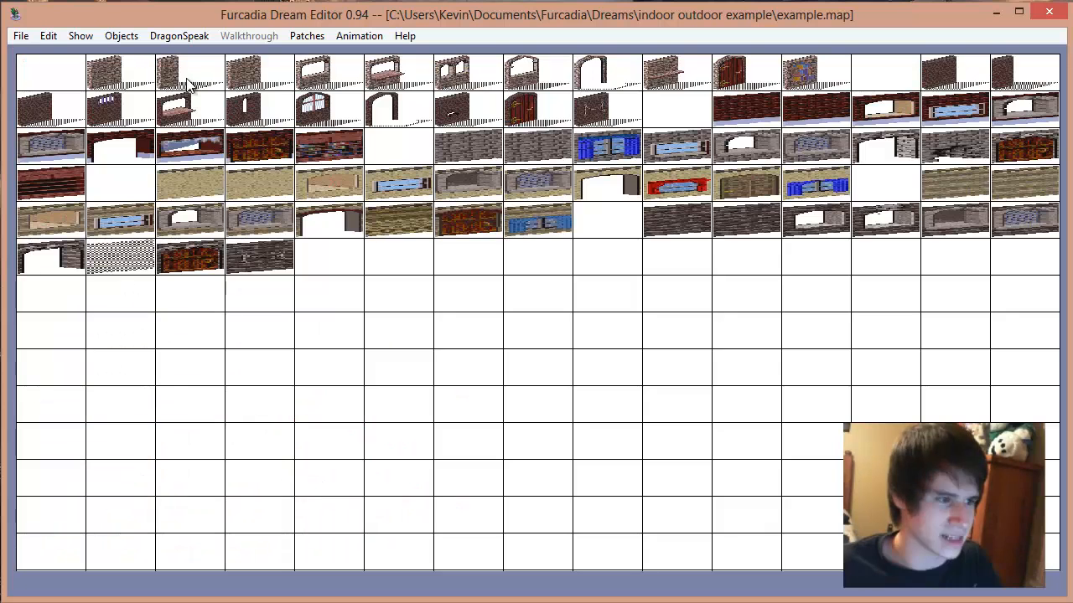
left_click(121, 71)
key("plus")
key("plus")
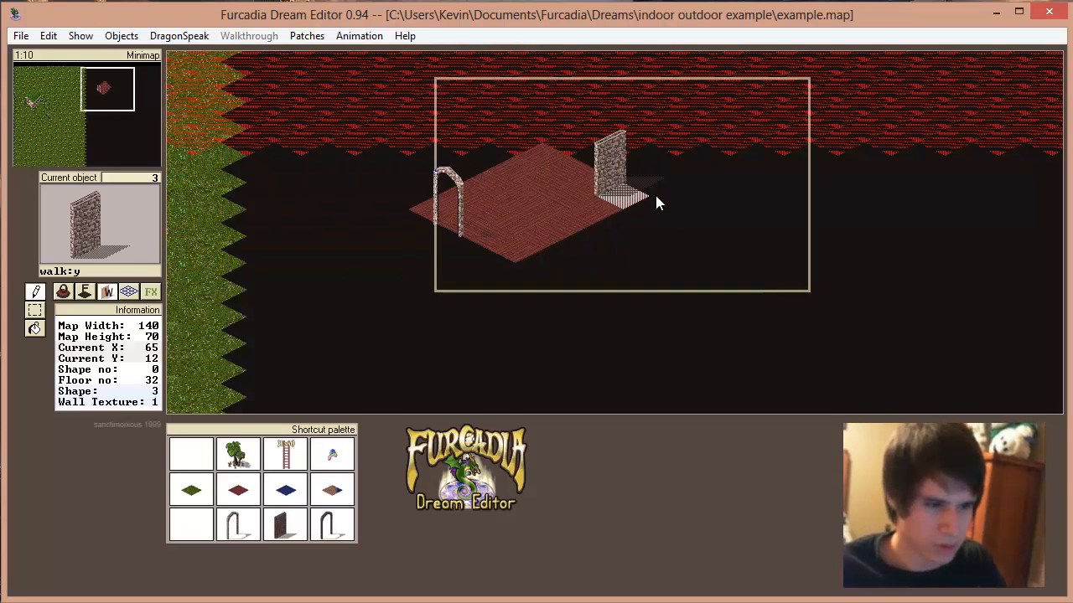
mouse_move(634, 203)
left_mouse_down()
mouse_move(560, 168)
mouse_move(442, 203)
left_mouse_up()
Step: Put three sections of windowed stone wall 4 in the back-left wall and lay grass floor 0 behind them
key("plus")
left_click(476, 184)
left_click(459, 194)
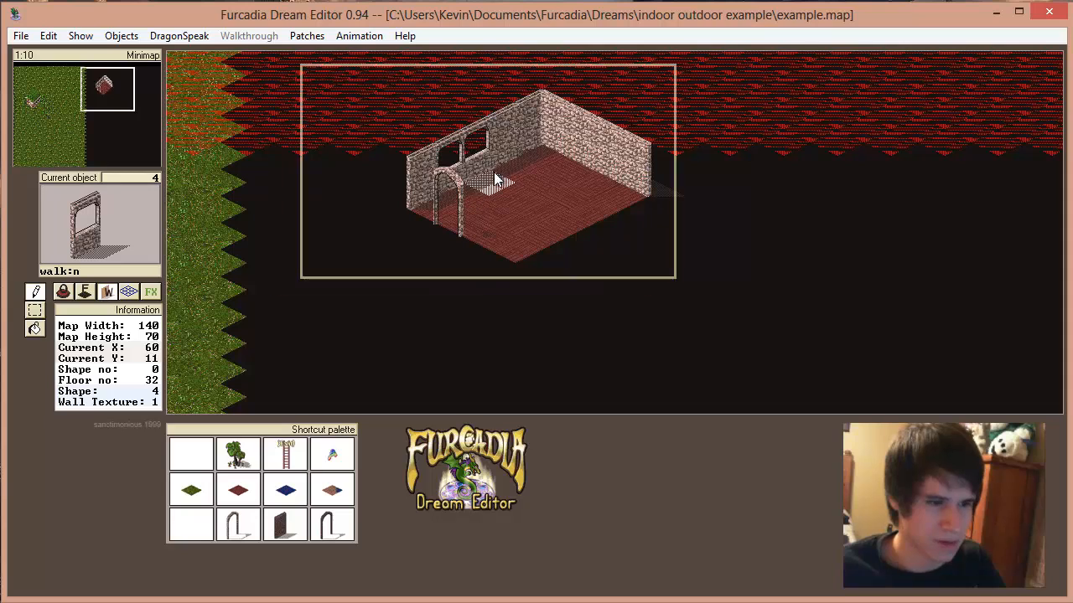
left_click(514, 172)
left_click(86, 291)
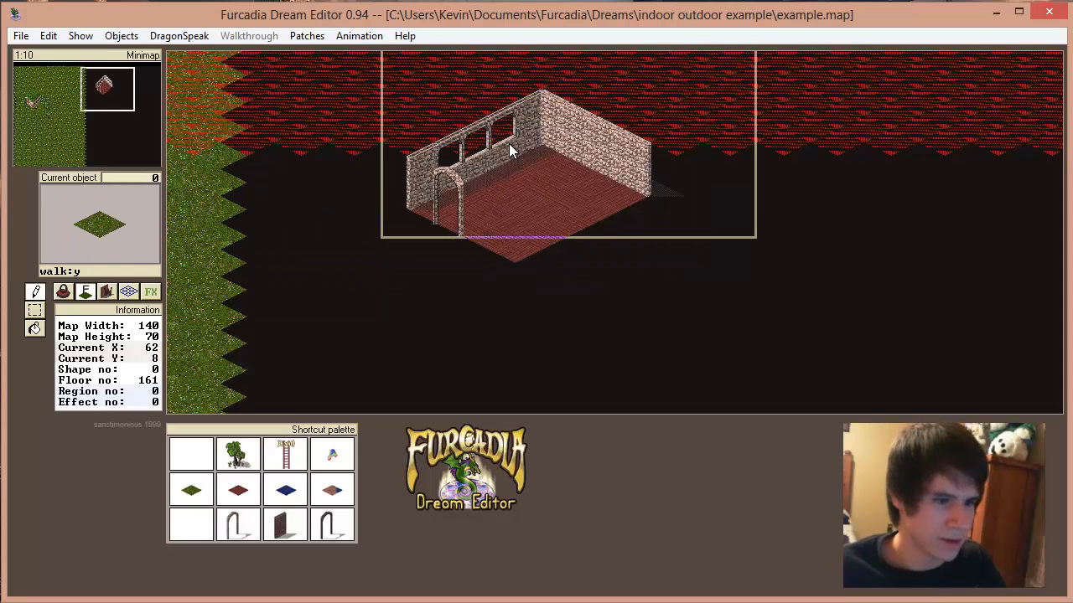
right_click(368, 172)
Step: Place flowering tall grass, item 1042, on the grass tiles behind the room's windows
left_click(64, 292)
key("space")
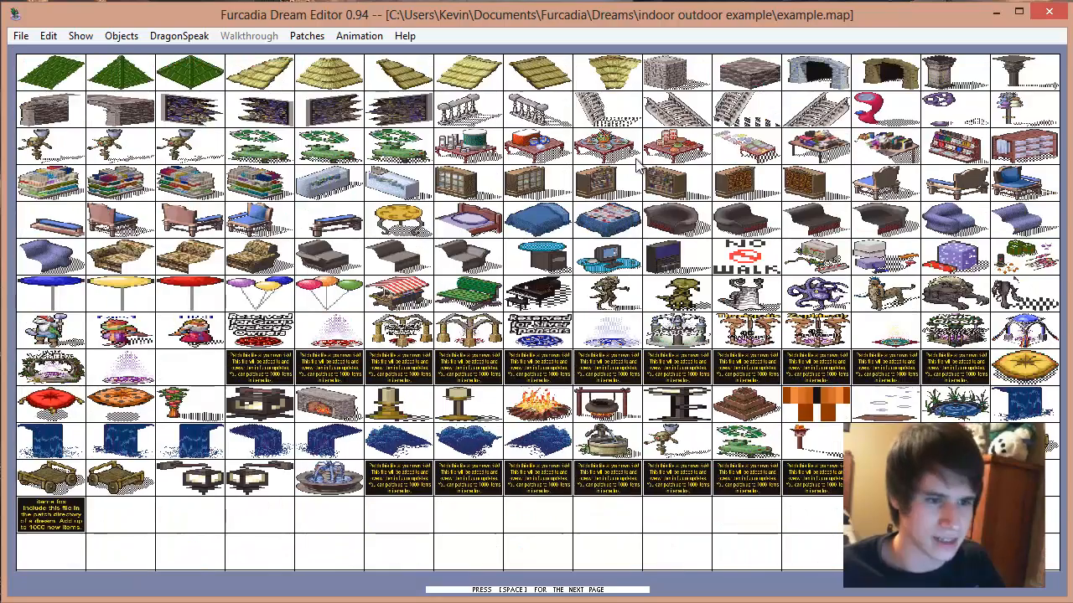
key("space")
key("space")
key("space")
key("space")
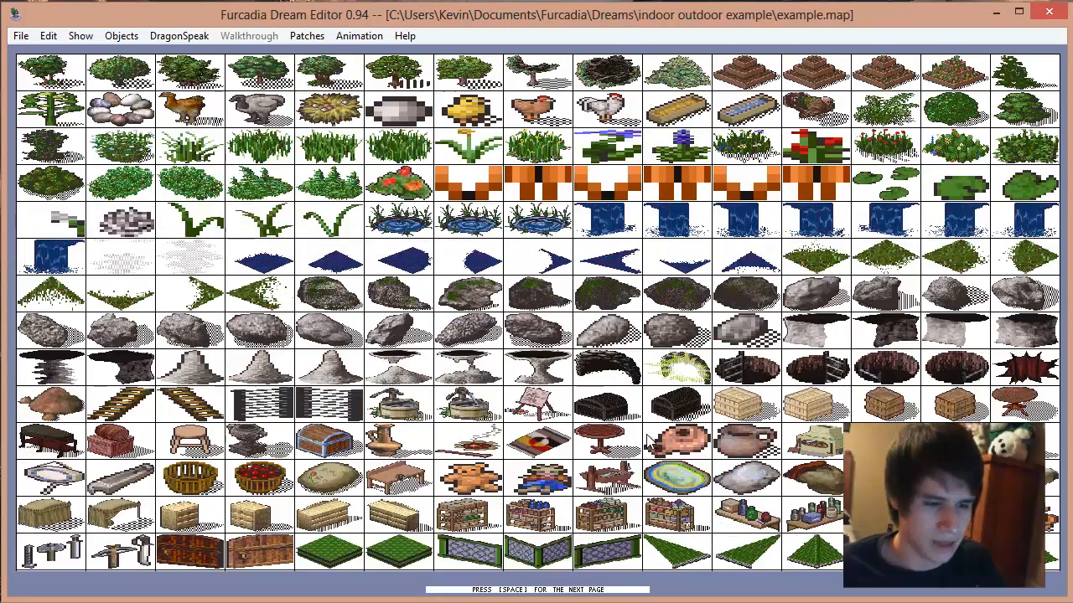
left_click(551, 147)
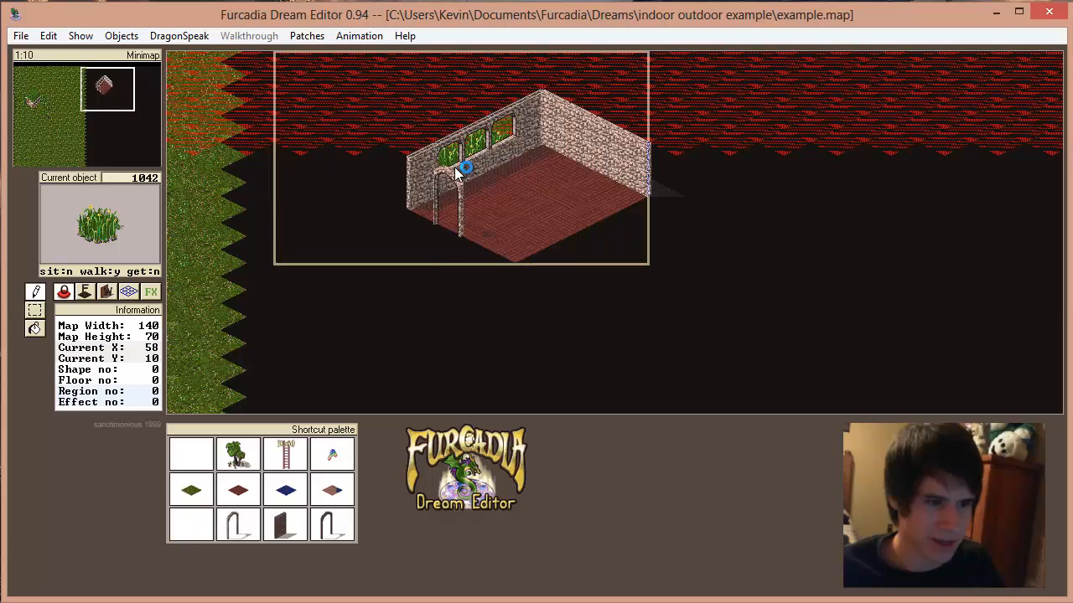
right_click(587, 227)
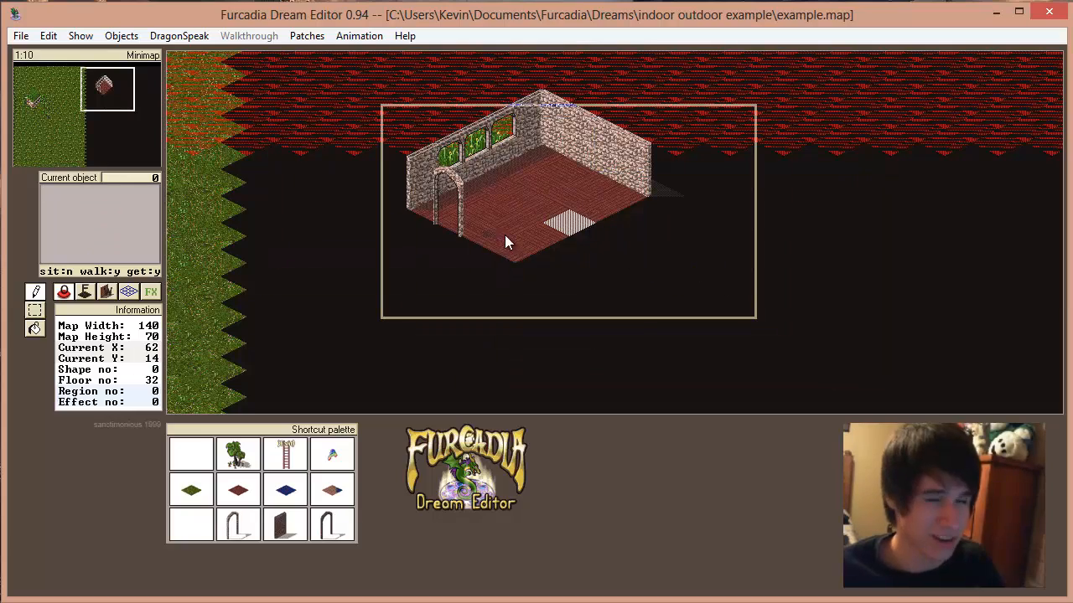
Step: Furnish the room with two red cushions, item 4, and a dark red table near the back-right wall
left_click(135, 220)
left_click(321, 72)
left_click(596, 183)
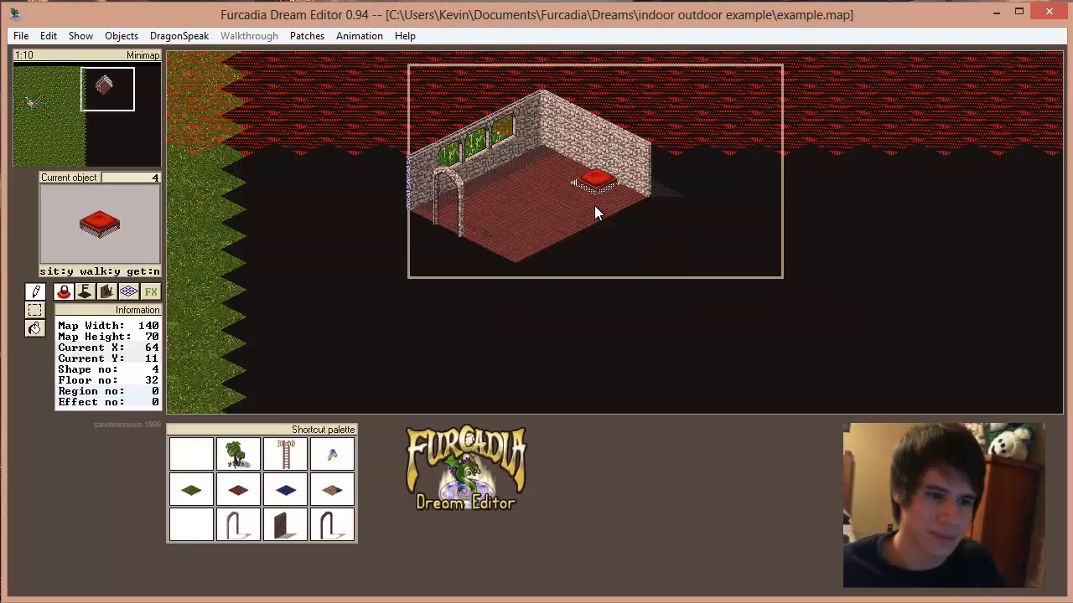
left_click(594, 207)
left_click(142, 240)
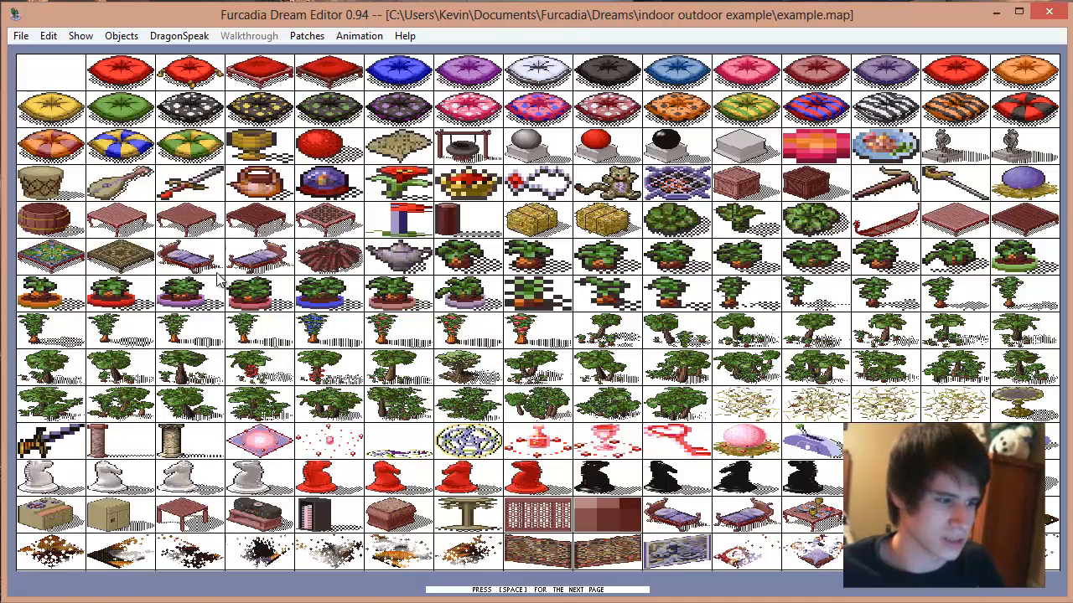
left_click(243, 216)
right_click(824, 263)
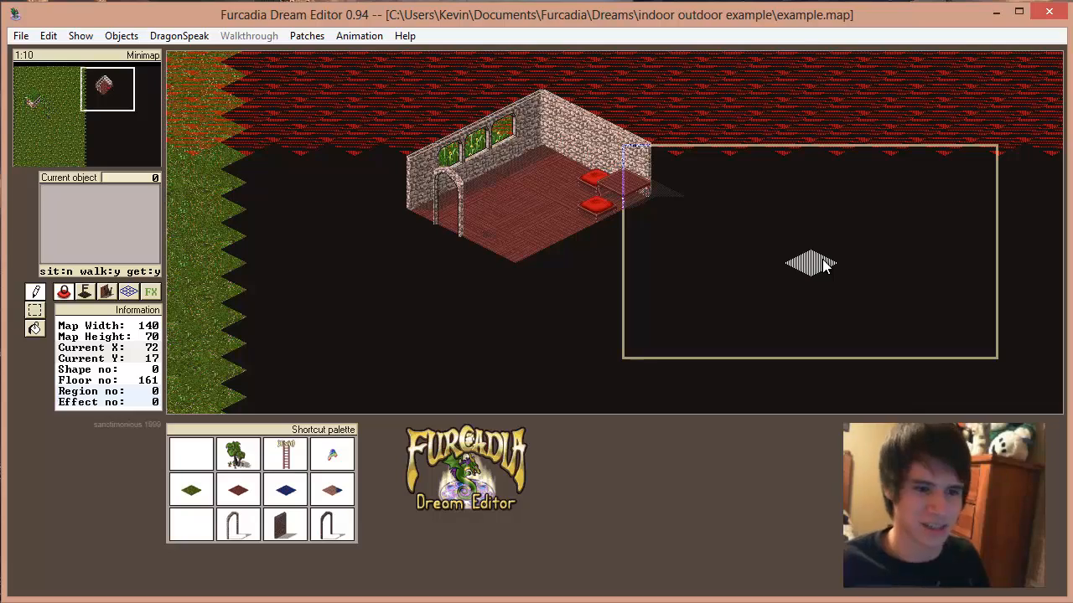
Step: Compare the furnished indoor room with the outdoor house and its surroundings
left_click(40, 103)
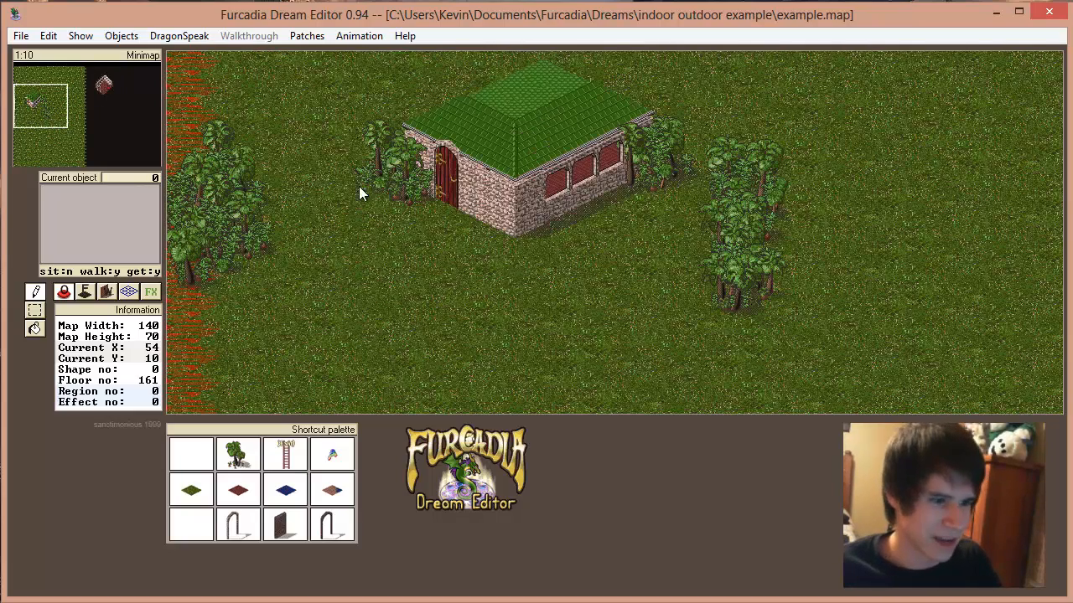
left_click(101, 83)
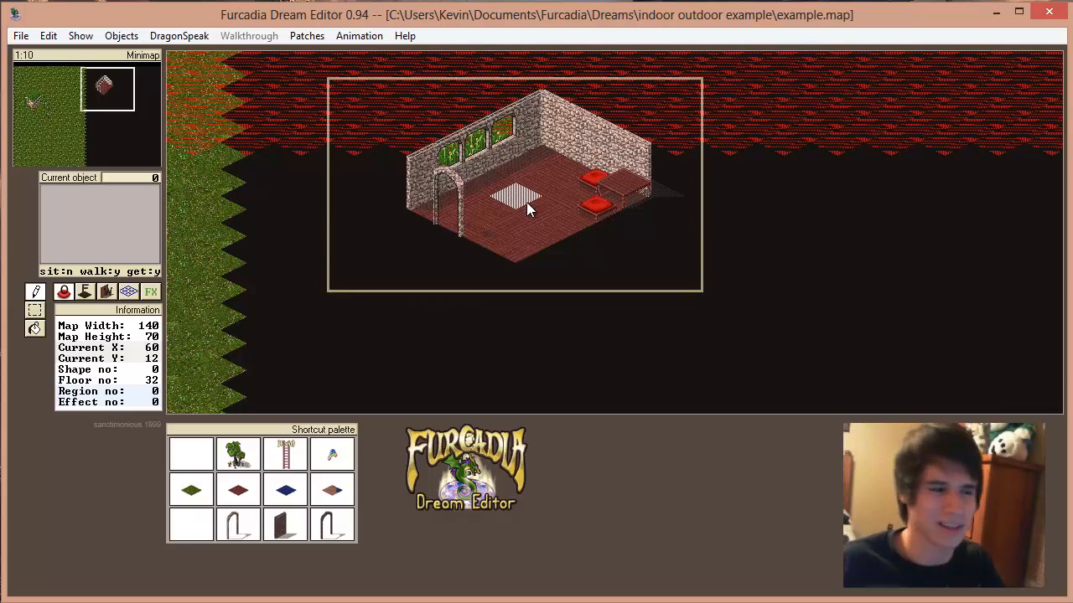
left_click_drag(74, 129, 36, 102)
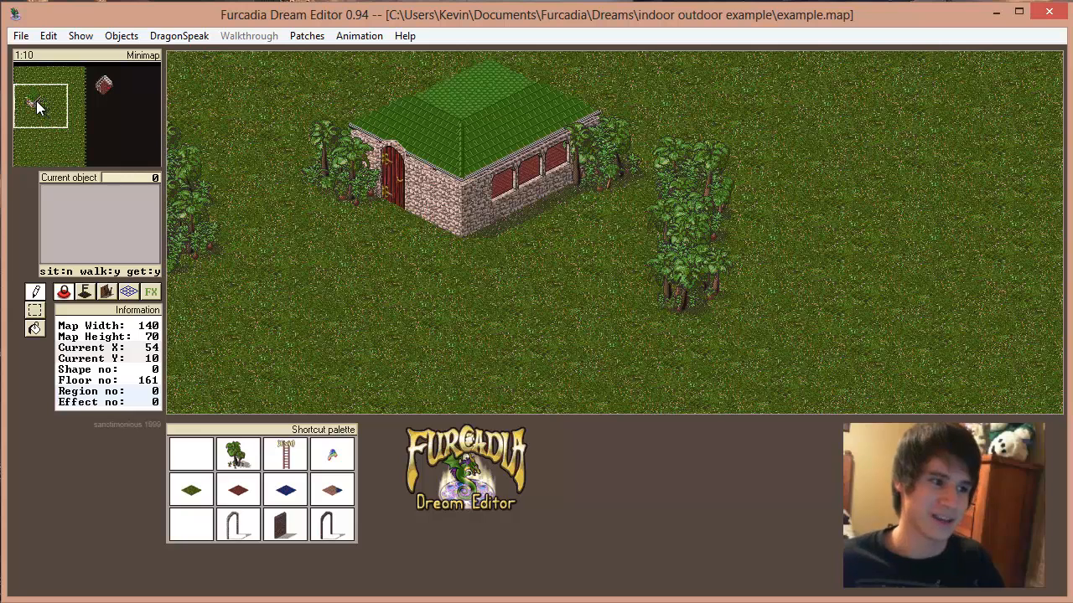
left_click(194, 35)
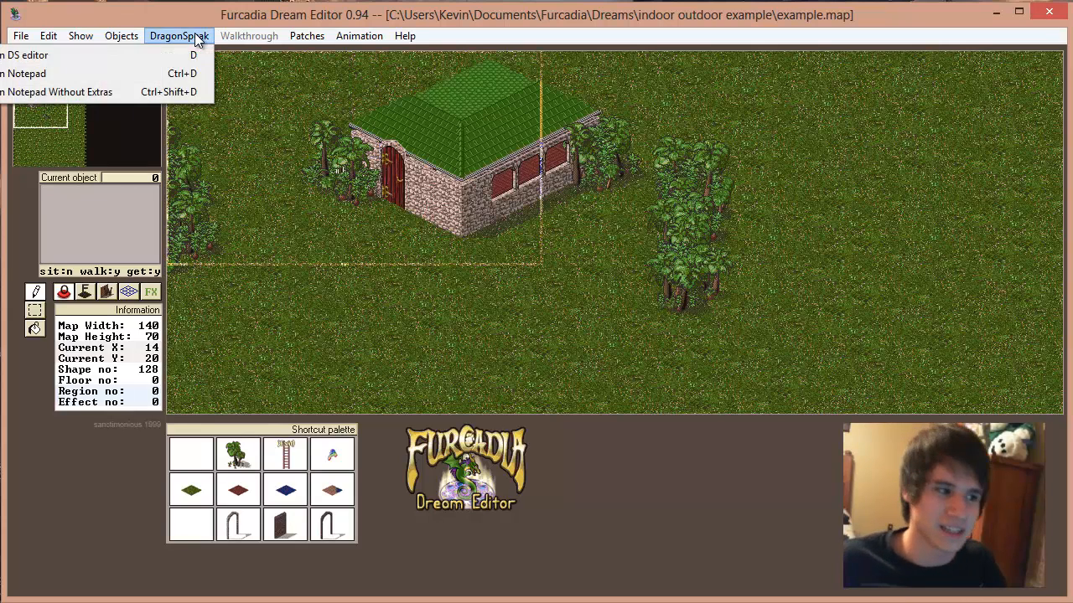
left_click(317, 35)
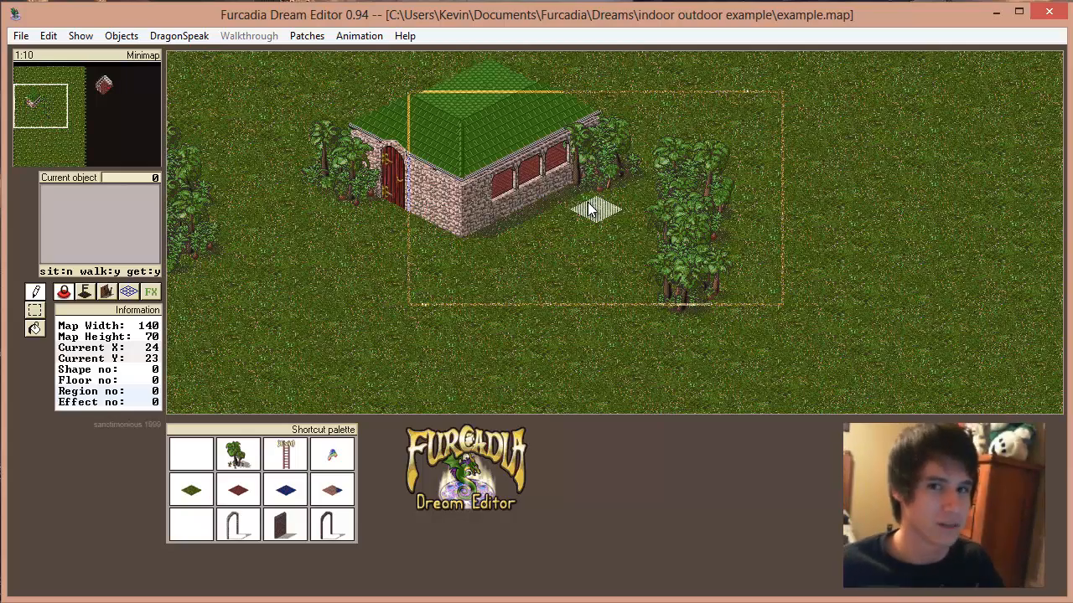
key("Up")
key("Up")
key("Up")
key("Left")
key("Left")
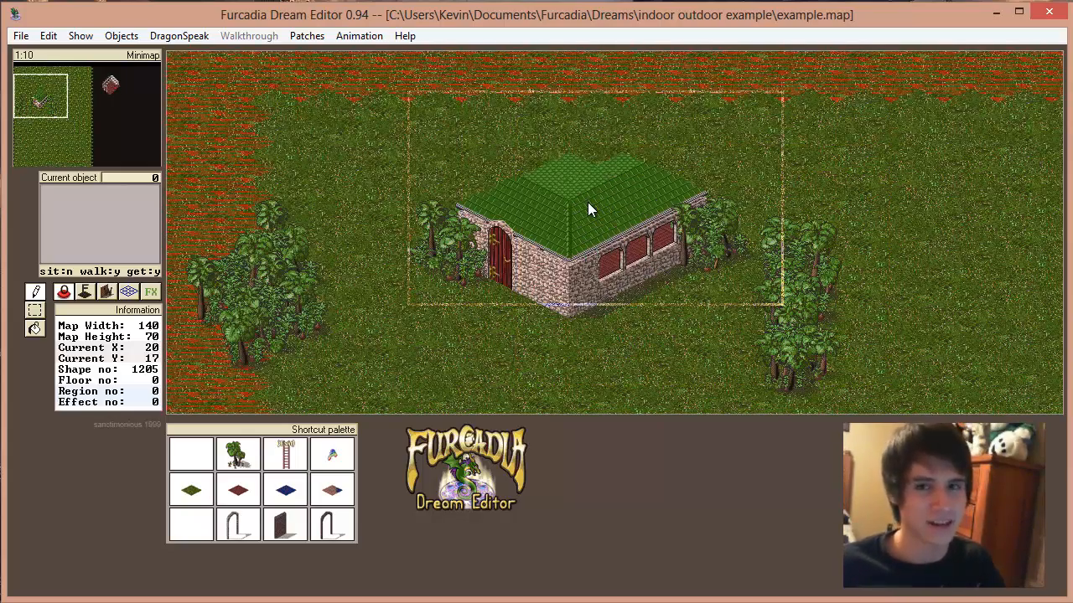
key("Right")
key("Right")
key("Left")
key("Down")
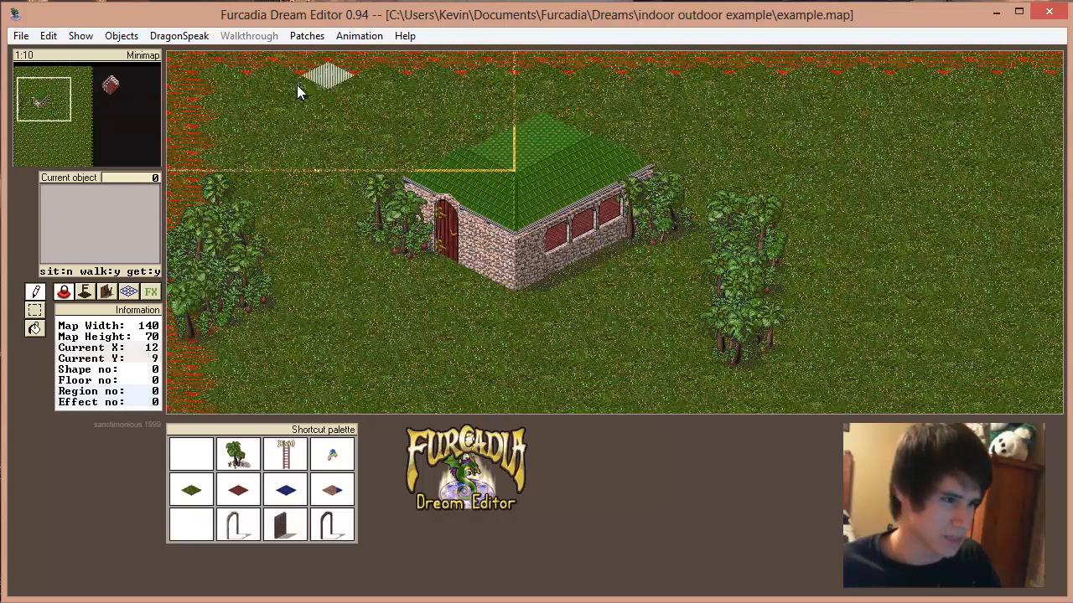
Step: Open the dream's DragonSpeak script in the DS editor and enlarge the editor window
left_click(177, 36)
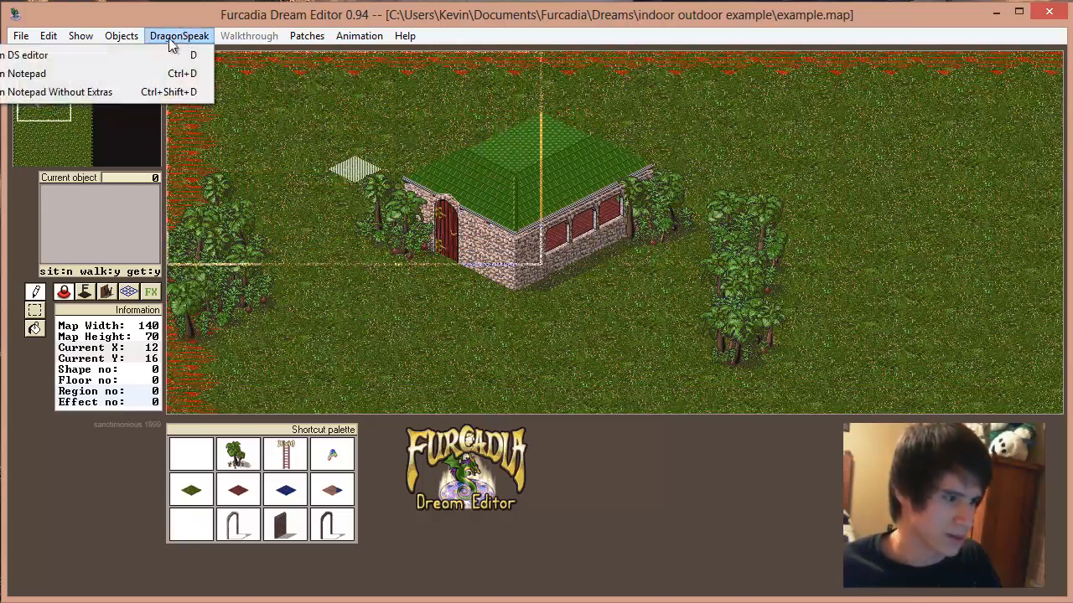
left_click(164, 55)
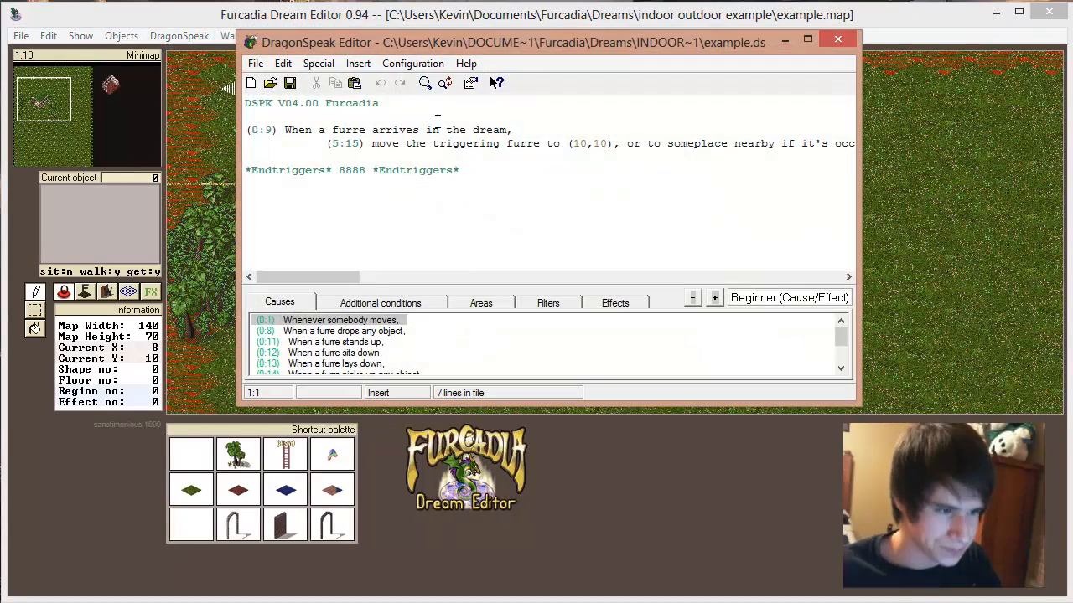
left_click_drag(448, 47, 283, 59)
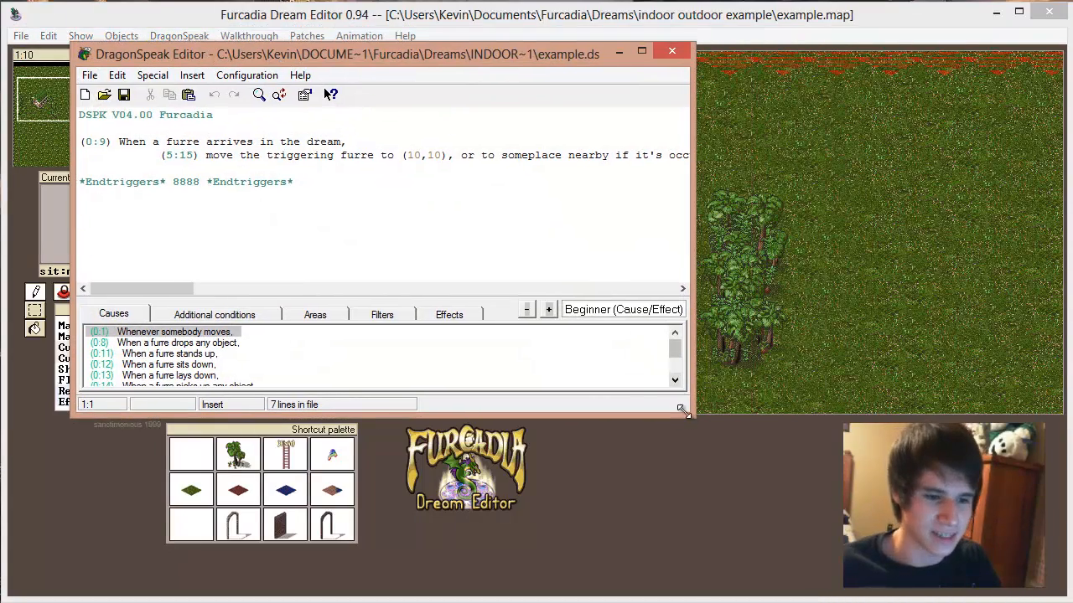
left_click_drag(680, 408, 952, 521)
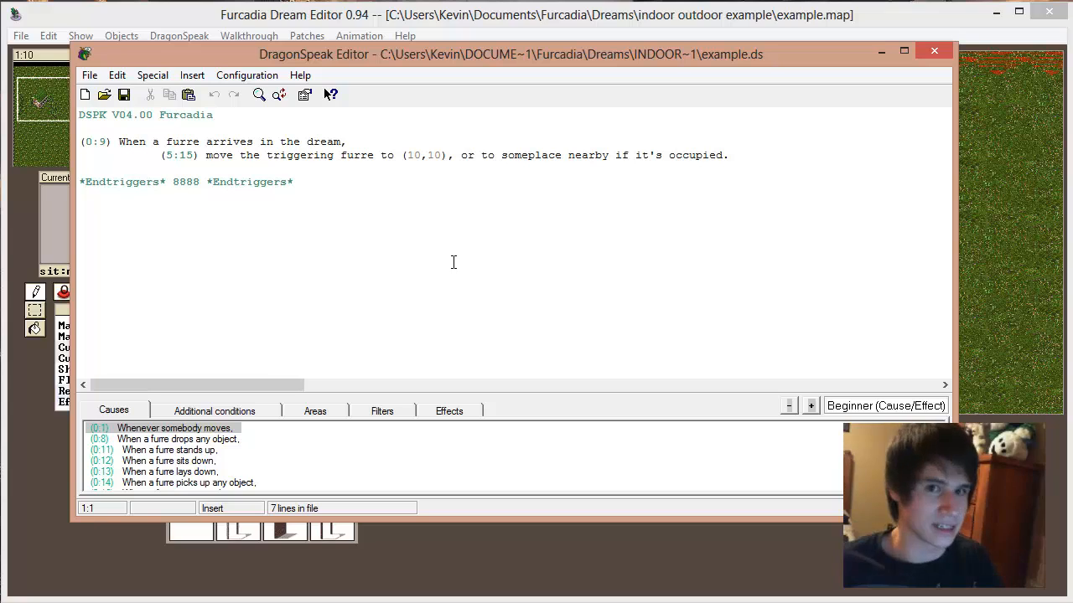
Step: Examine the arrival trigger in the script and the beginner lists of causes and effects
left_click(394, 145)
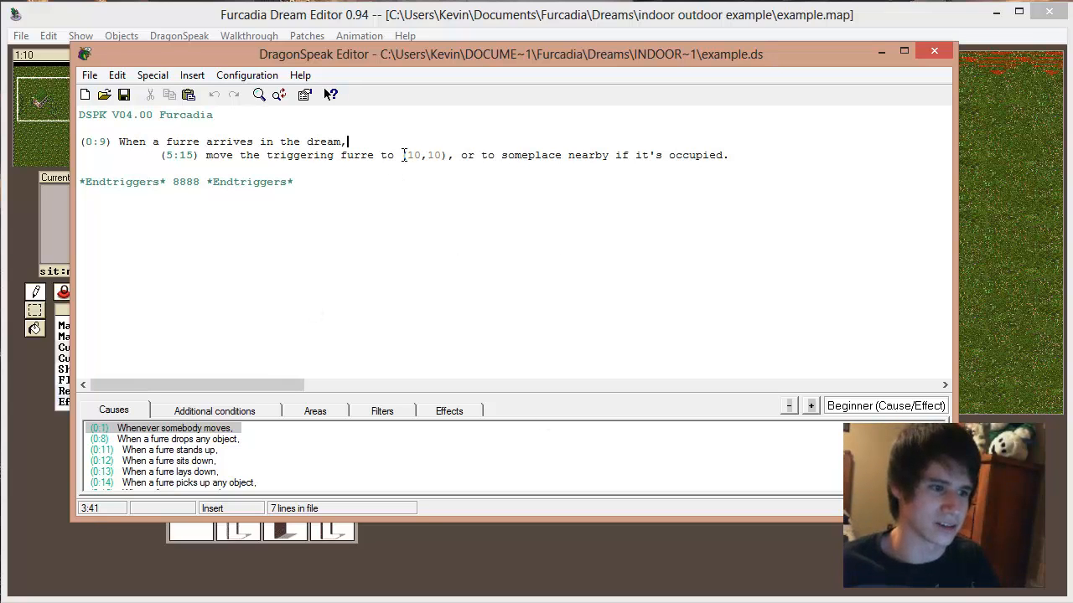
left_click(170, 462)
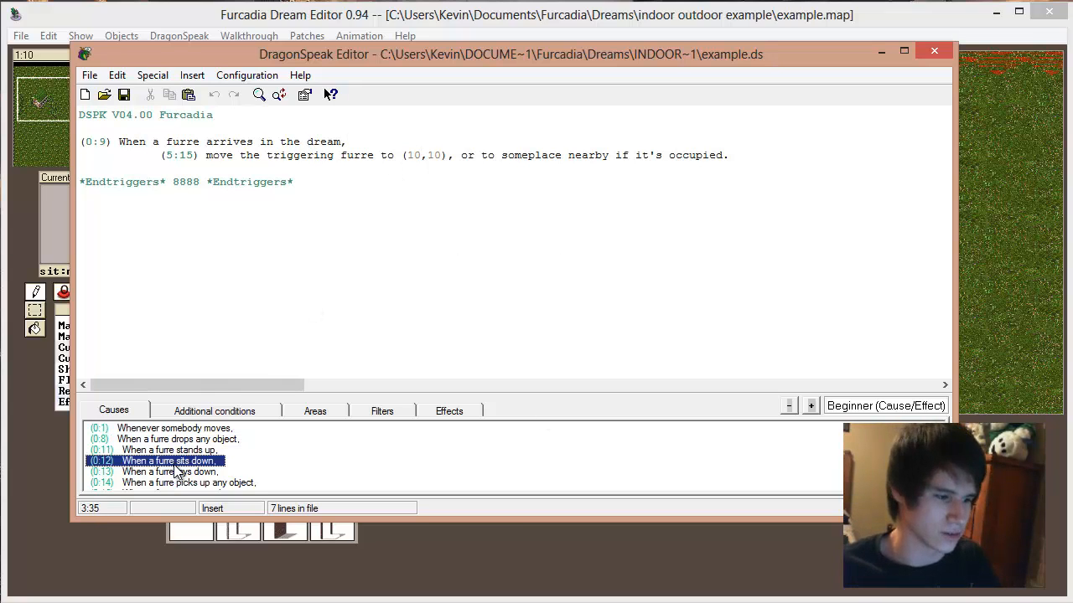
scroll(178, 469, "down", 1)
scroll(178, 471, "up", 1)
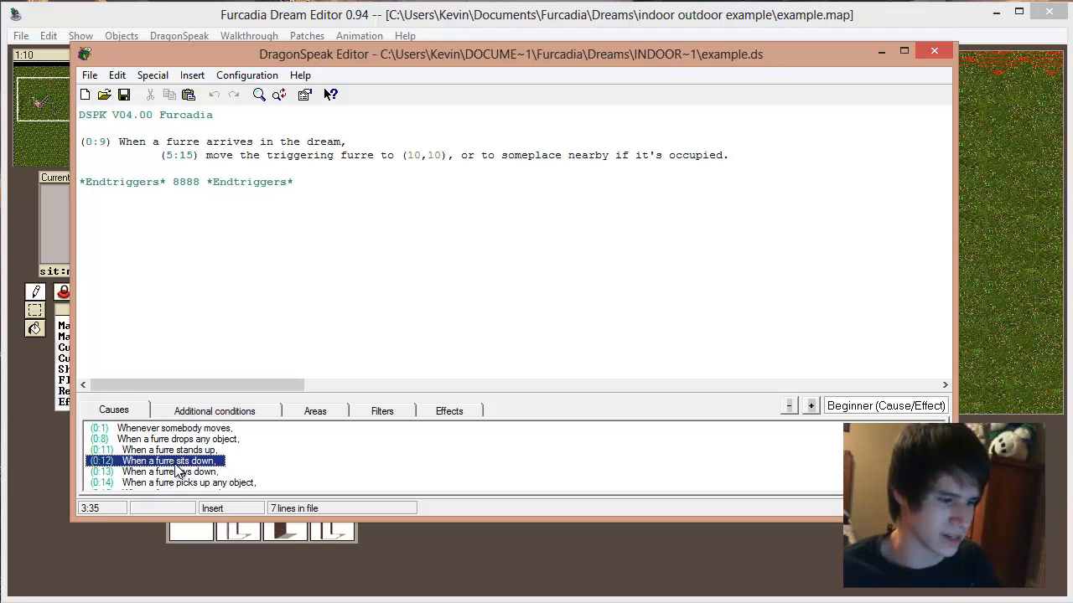
left_click(176, 415)
left_click(476, 413)
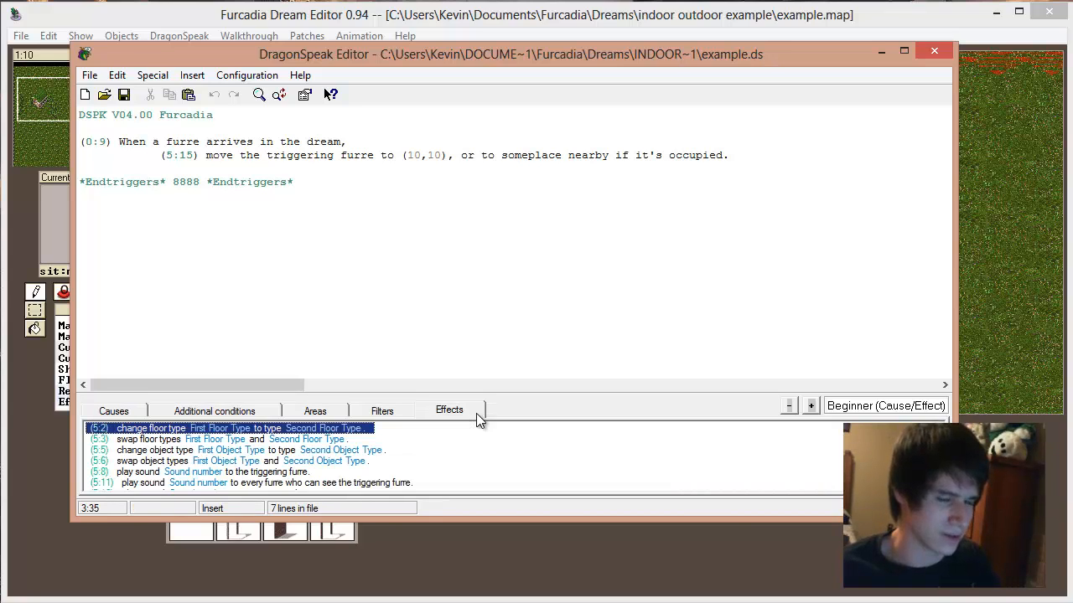
left_click(304, 472)
scroll(302, 468, "down", 20)
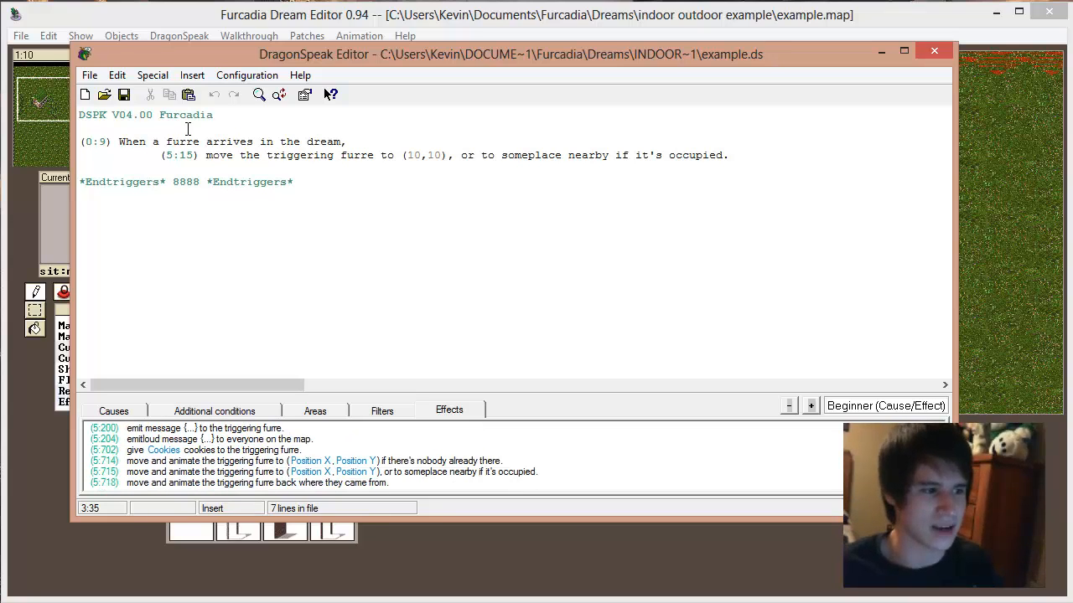
Step: Add an empty line between the arrival trigger's move effect and the Endtriggers line
left_click(117, 410)
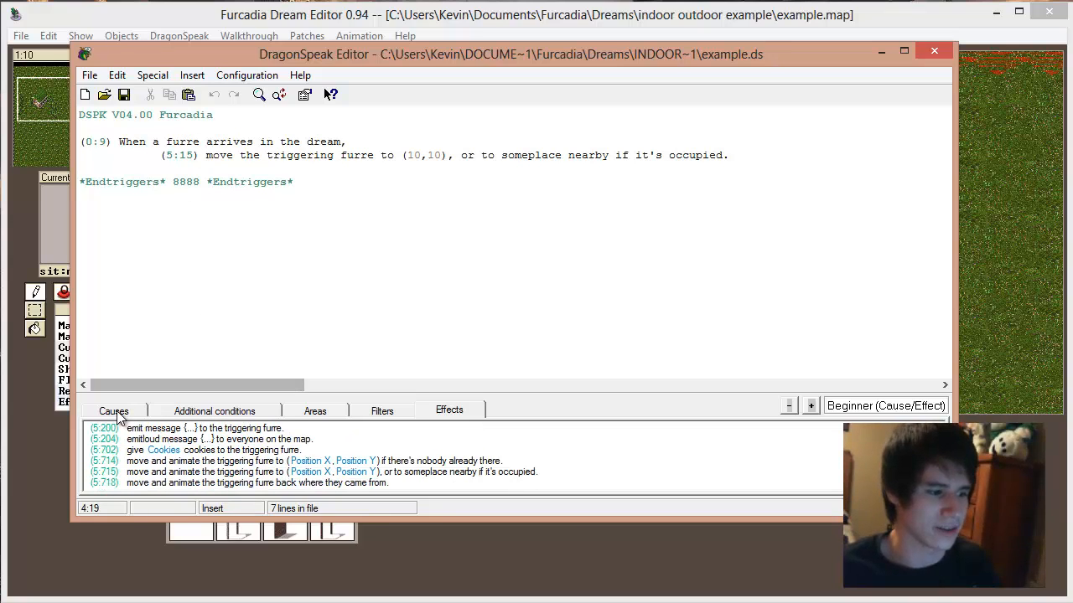
left_click(449, 411)
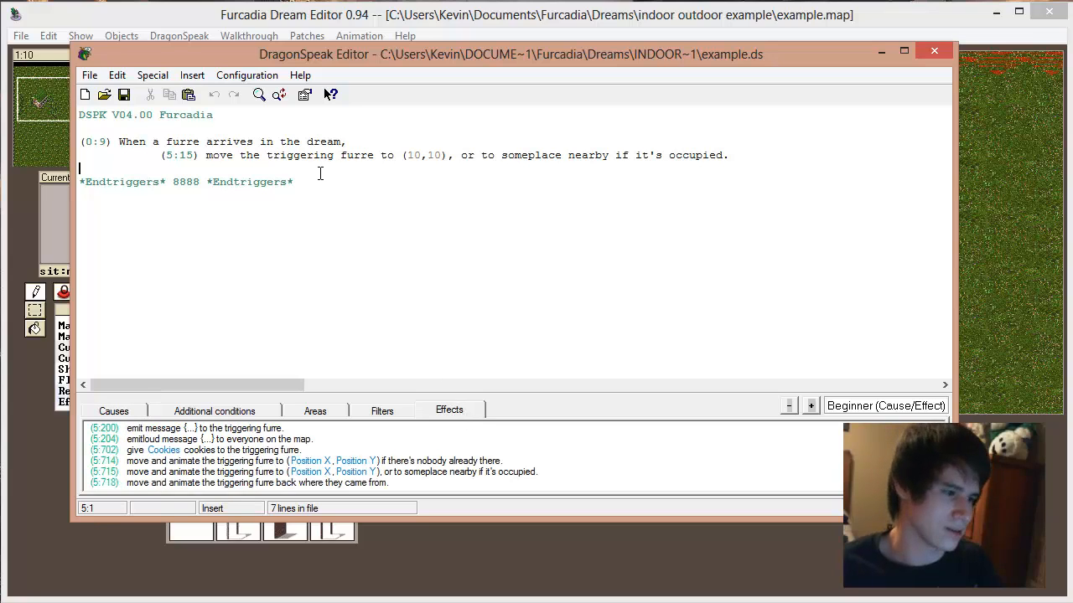
key("Return")
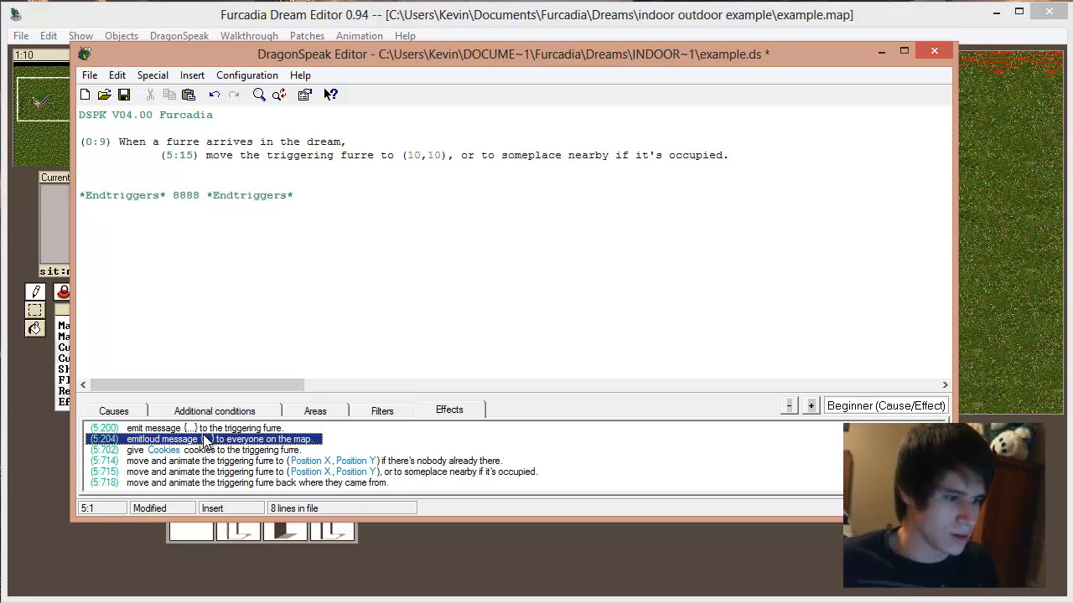
Step: Compare the available causes, such as standing up or picking up any object, with the available effects
scroll(205, 441, "up", 10)
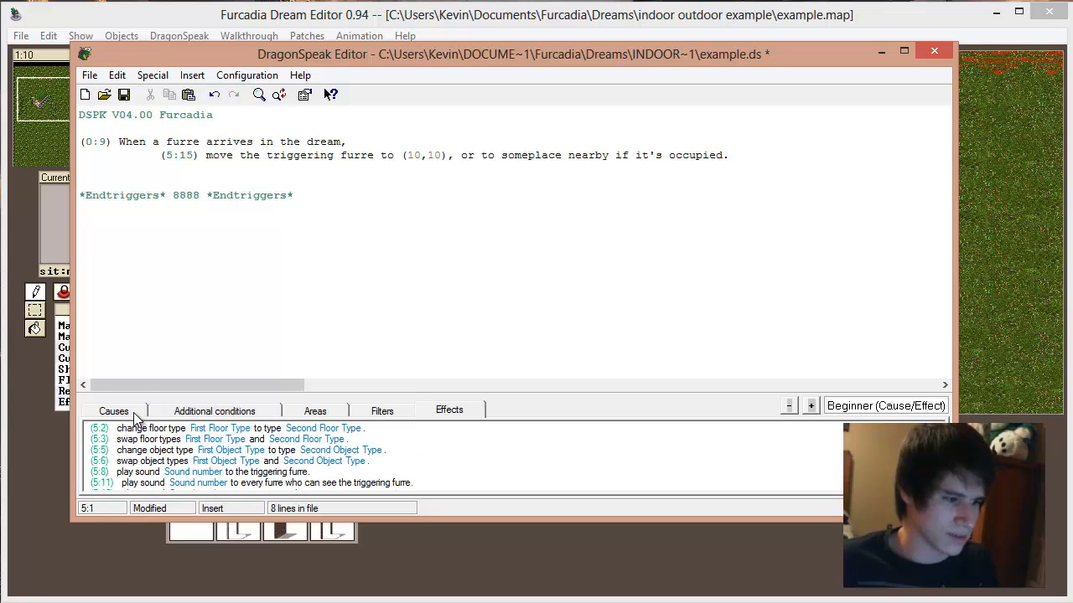
left_click(114, 411)
left_click(180, 439)
left_click(198, 451)
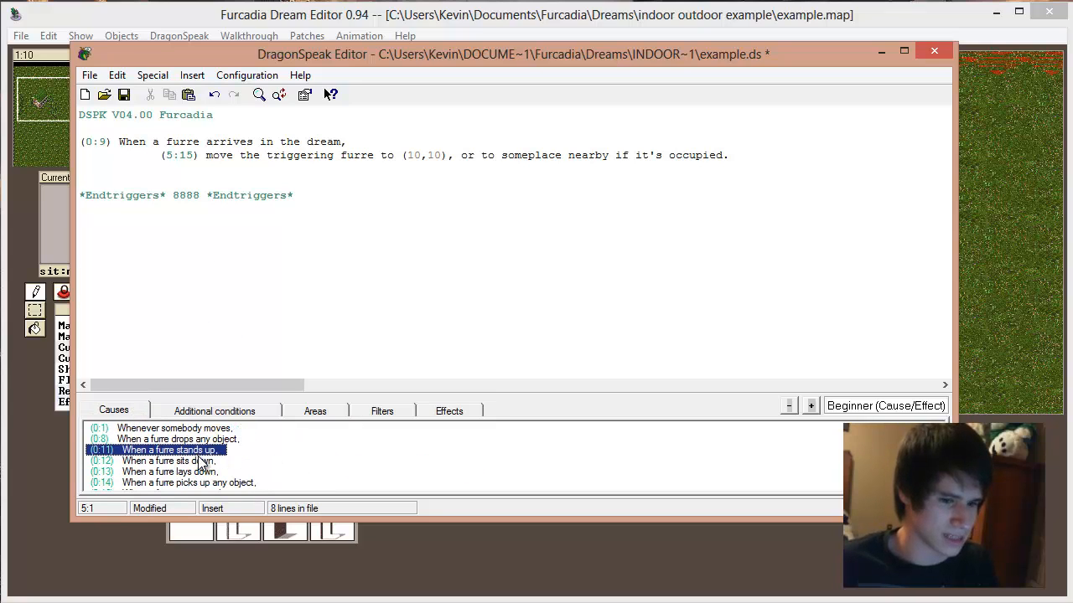
scroll(201, 461, "down", 1)
left_click(204, 452)
scroll(204, 456, "up", 1)
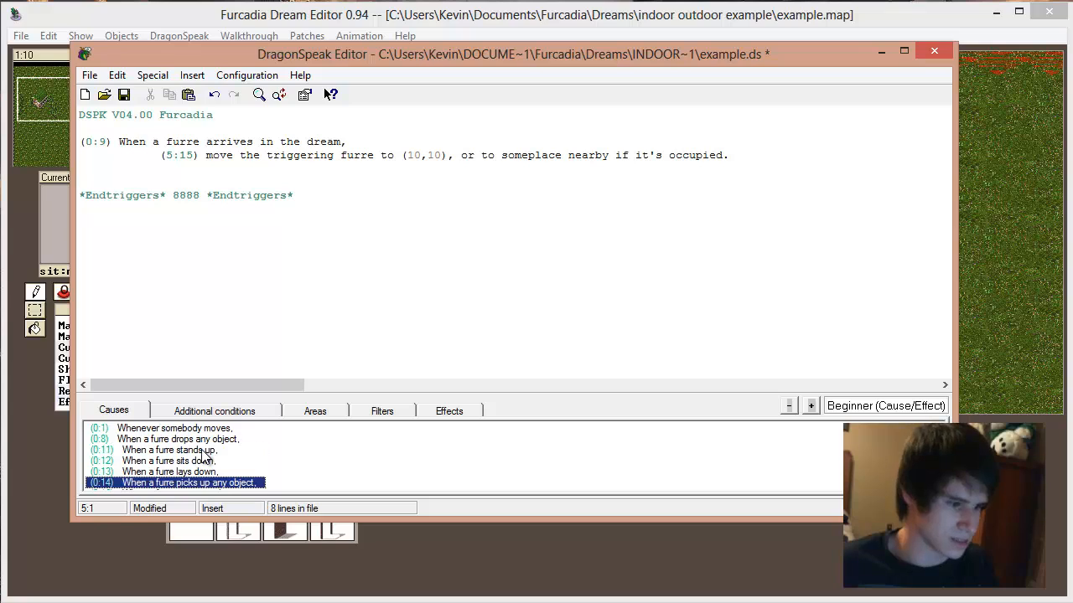
scroll(204, 455, "down", 1)
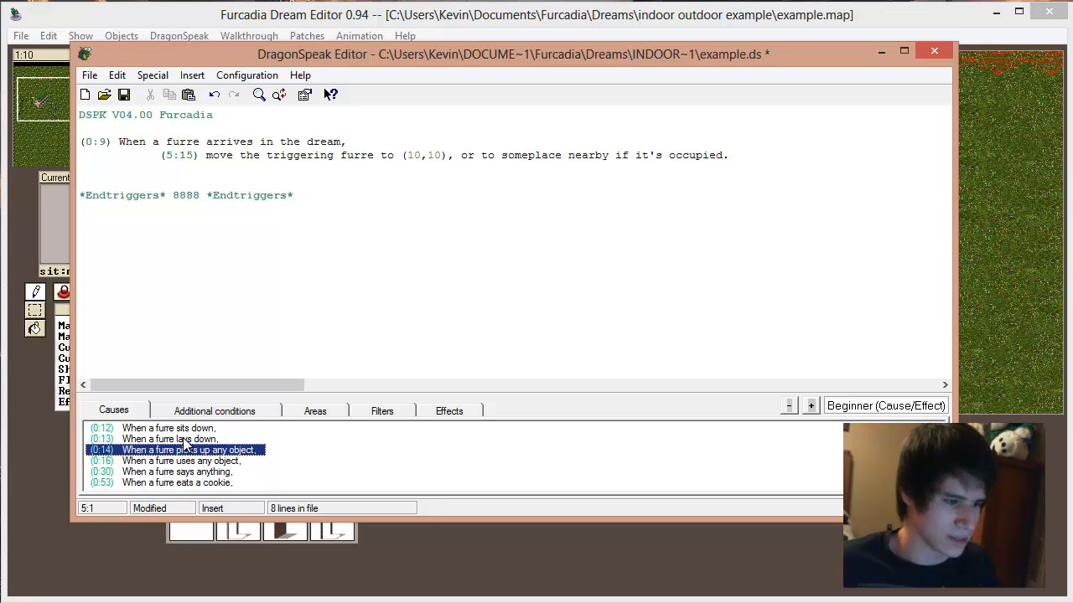
left_click(451, 412)
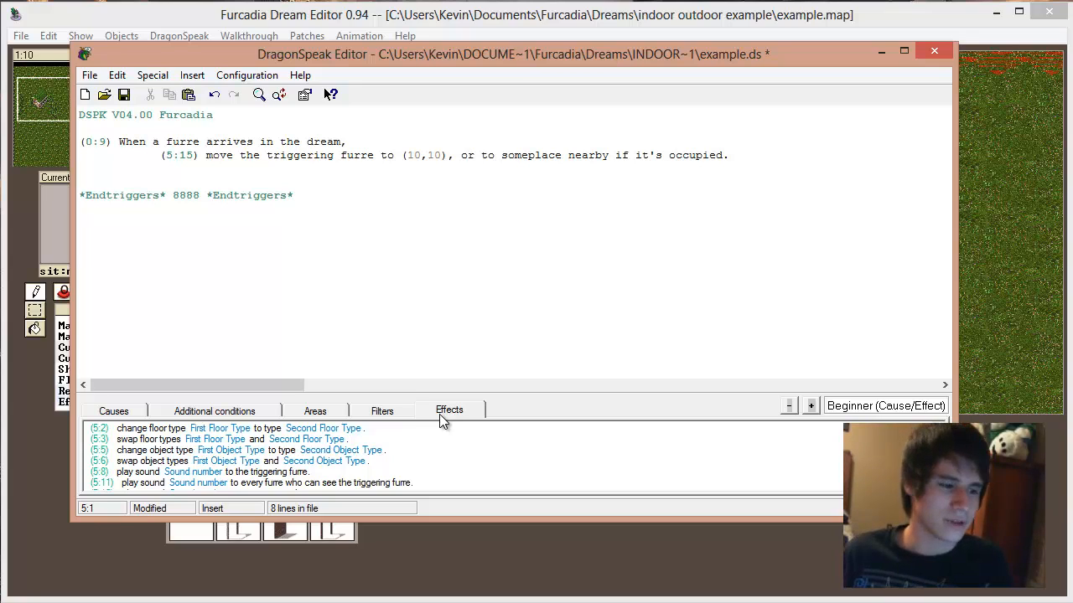
left_click(112, 412)
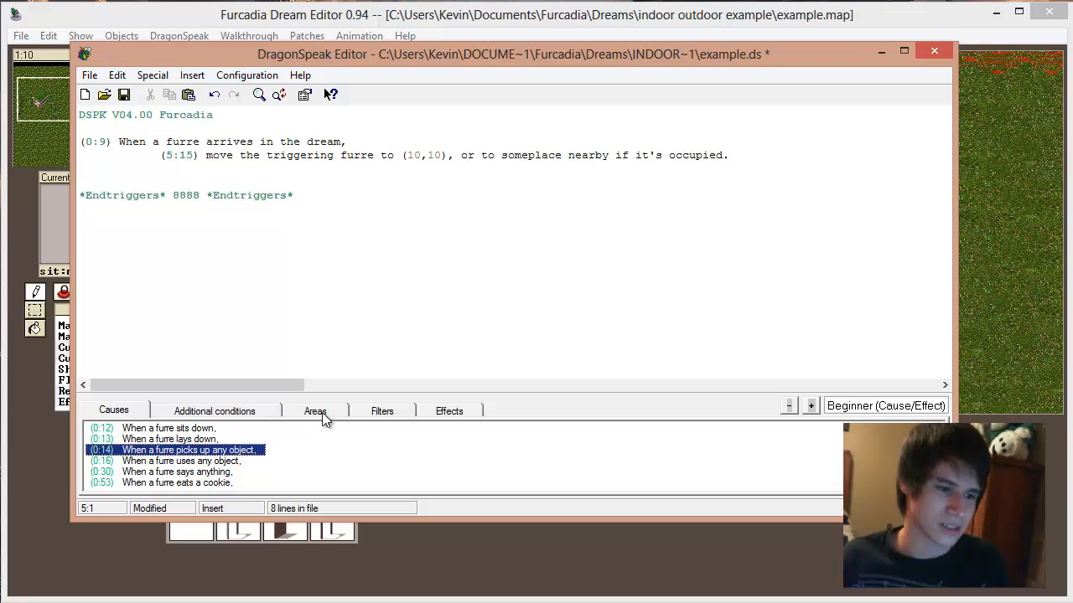
left_click(449, 412)
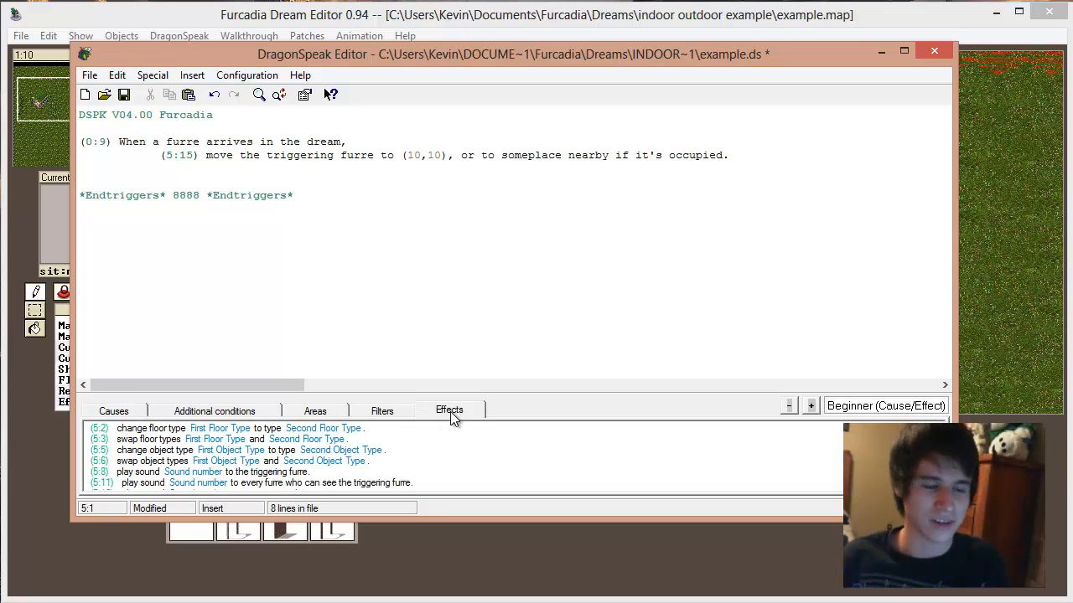
Step: Review the arrival cause and its 5:15 move effect, including the destination coordinates
left_click_drag(126, 141, 387, 165)
left_click(255, 165)
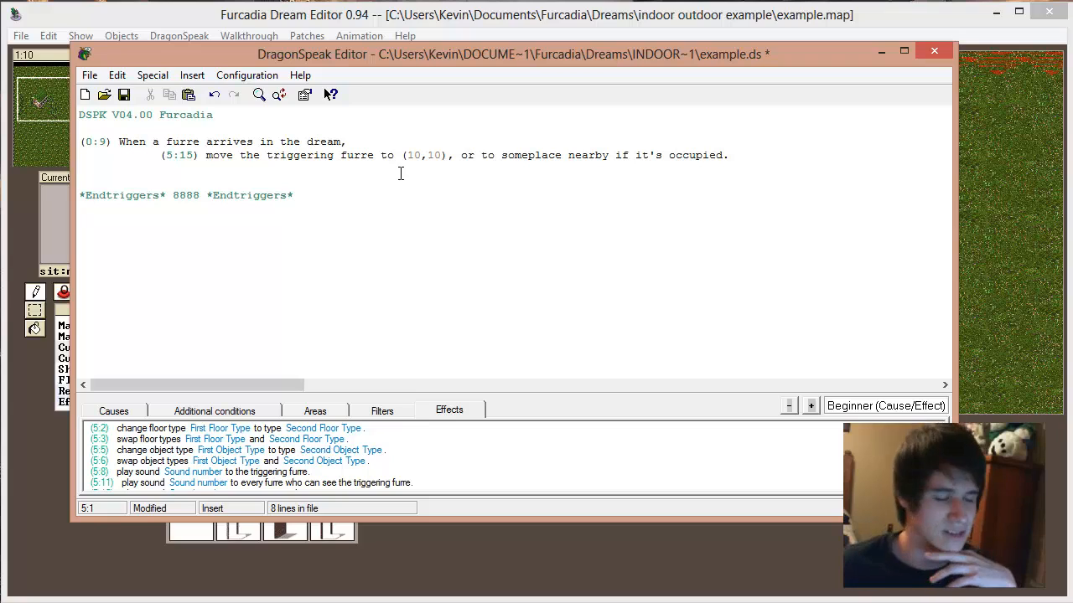
left_click(421, 155)
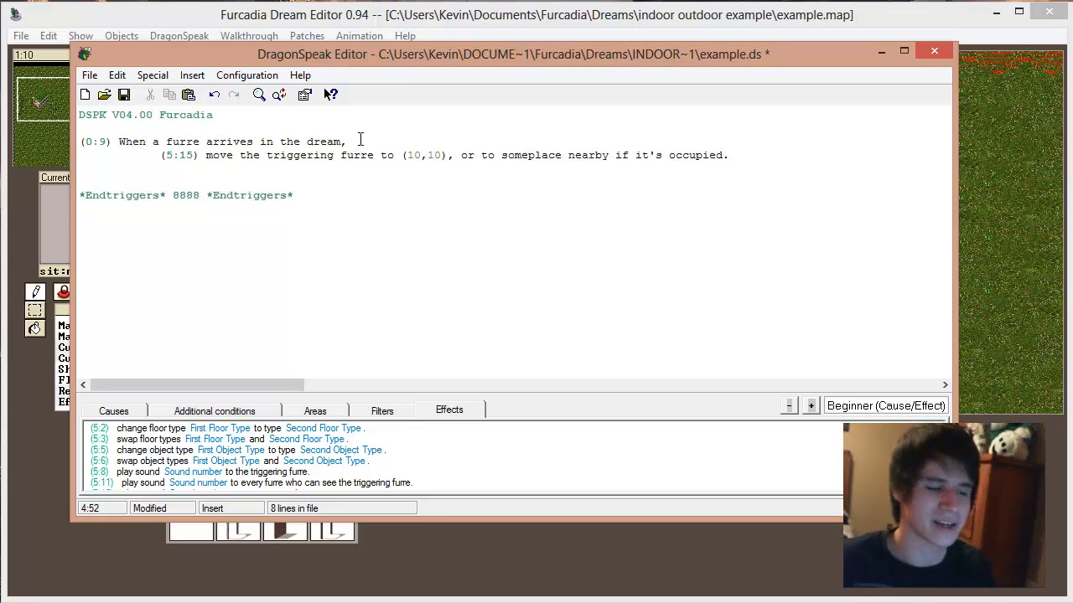
left_click_drag(356, 141, 122, 140)
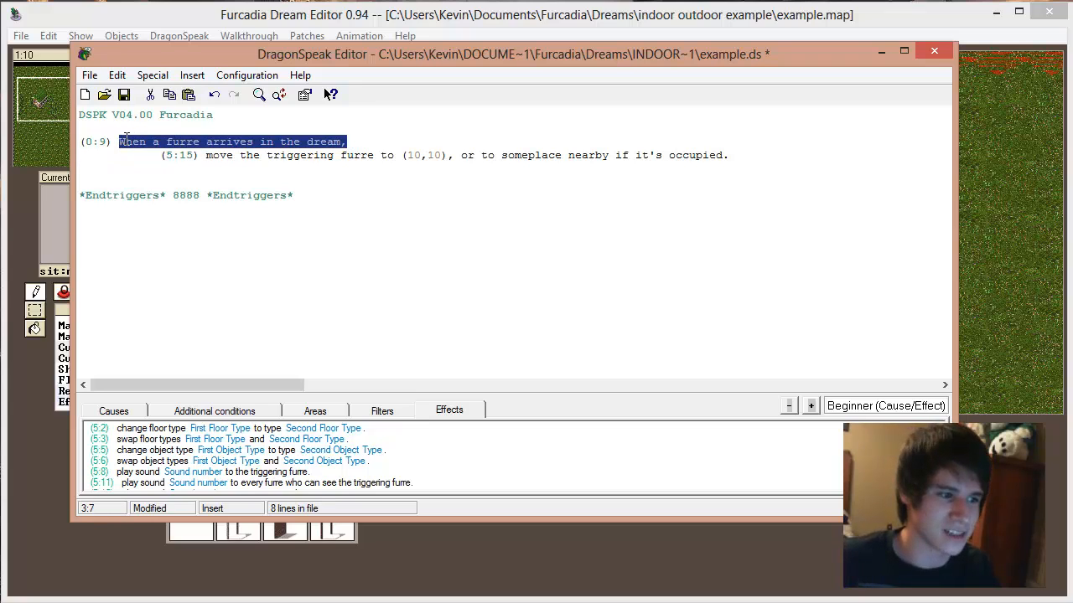
left_click_drag(214, 155, 407, 155)
left_click(406, 155)
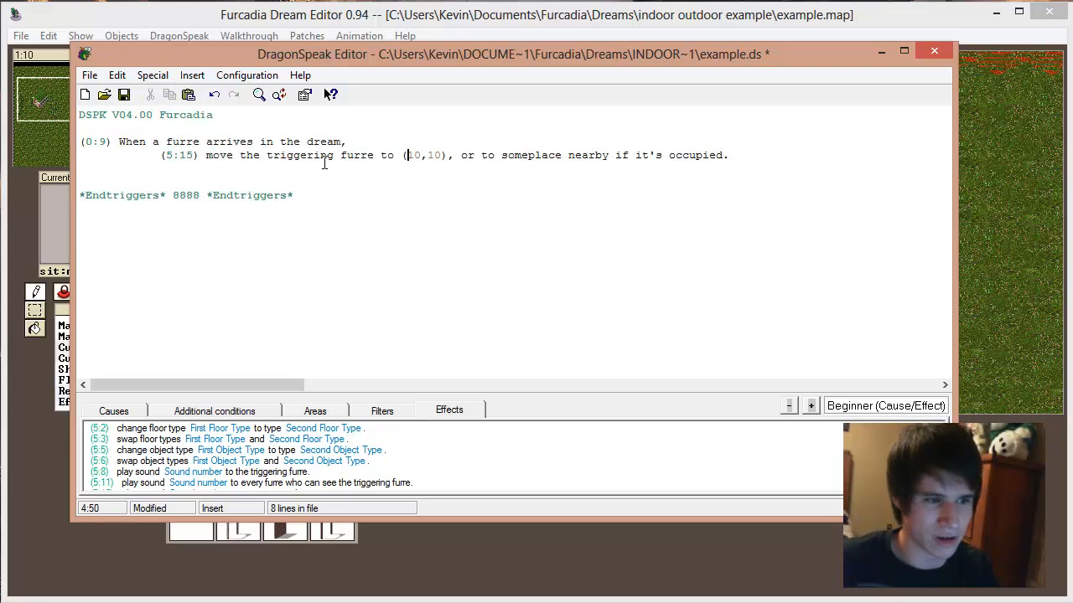
left_click_drag(327, 165, 363, 155)
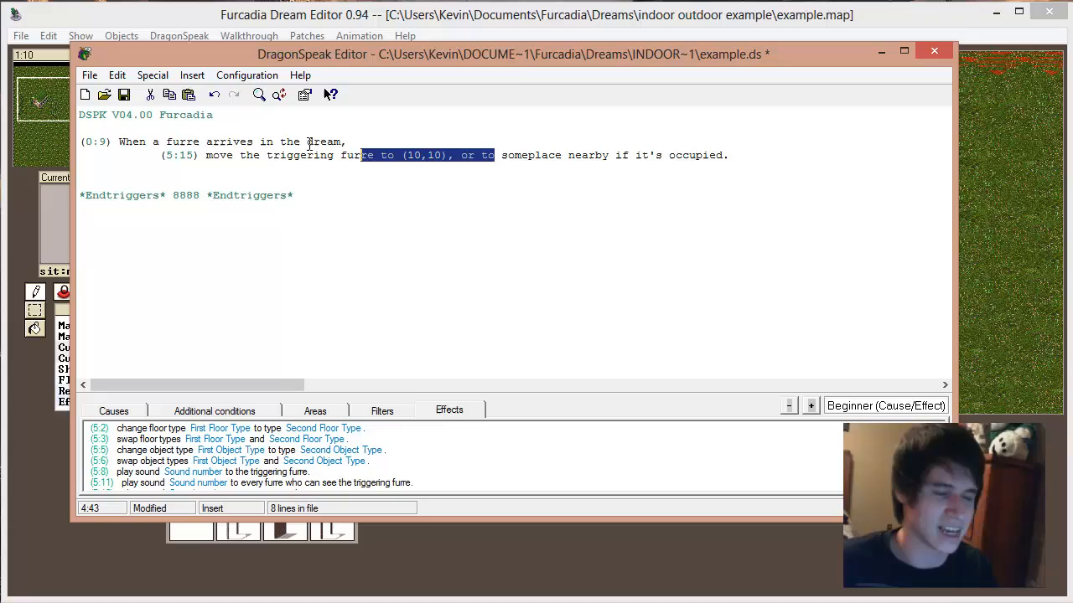
Step: Switch to the dream map, locate tile (10,10), and read the coordinates of a grass tile in front of the house
left_click(154, 22)
left_click_drag(58, 106, 39, 96)
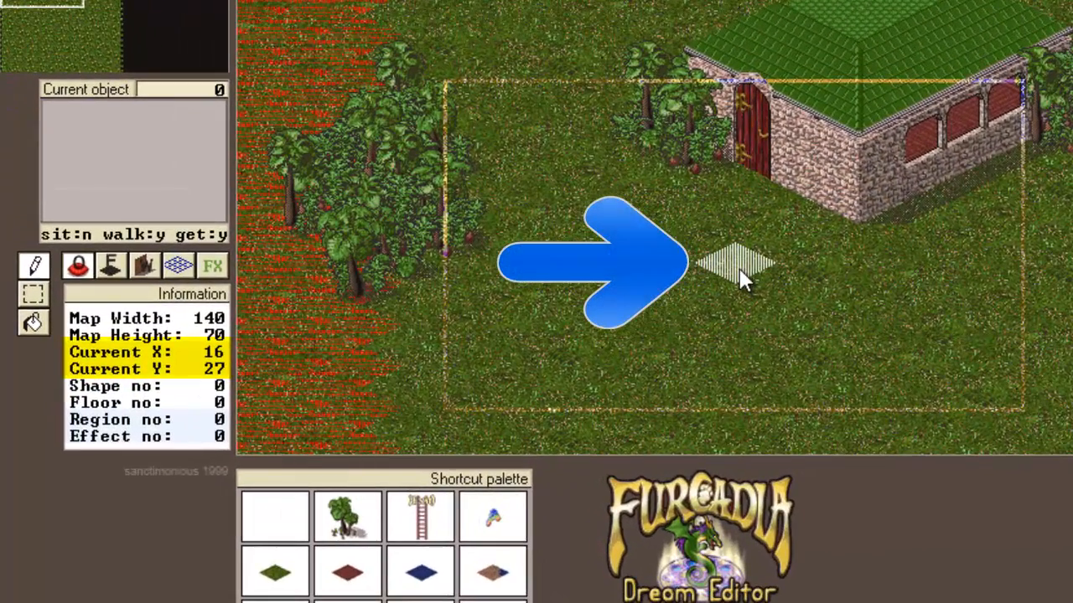
key("Up")
key("Up")
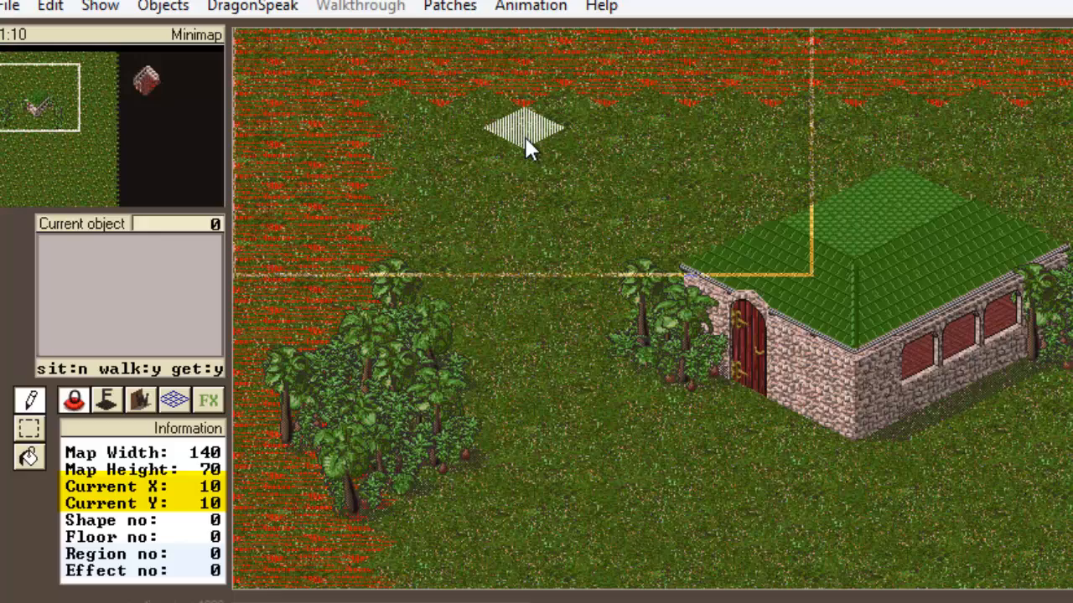
key("Down")
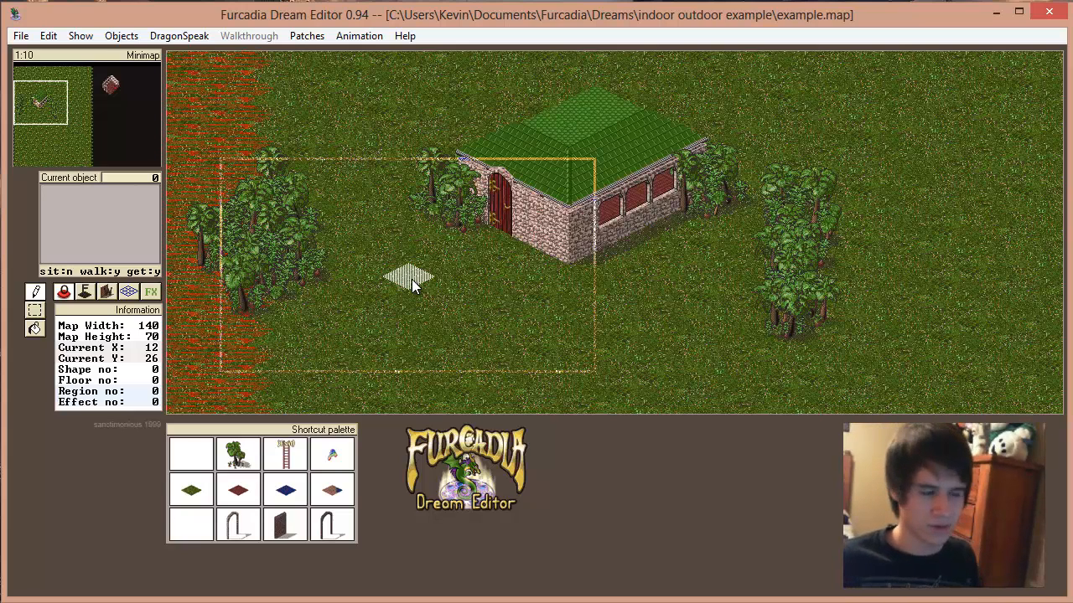
Step: Set the 5:15 arrival effect's destination to (12,26) in the DragonSpeak script and save the script
left_click(179, 36)
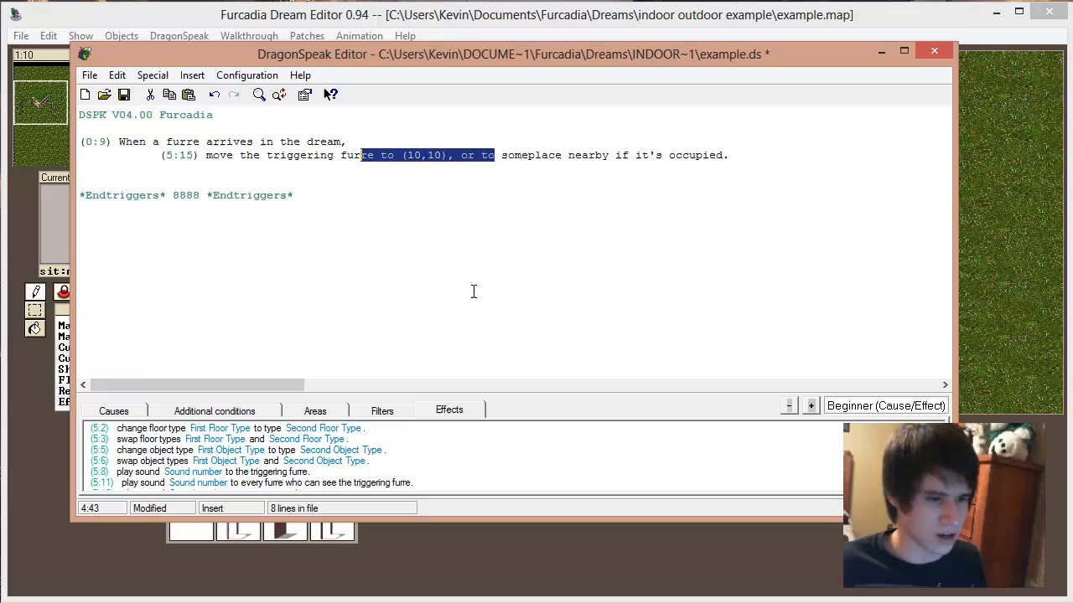
left_click(436, 153)
left_click(423, 153)
key("BackSpace")
type("2")
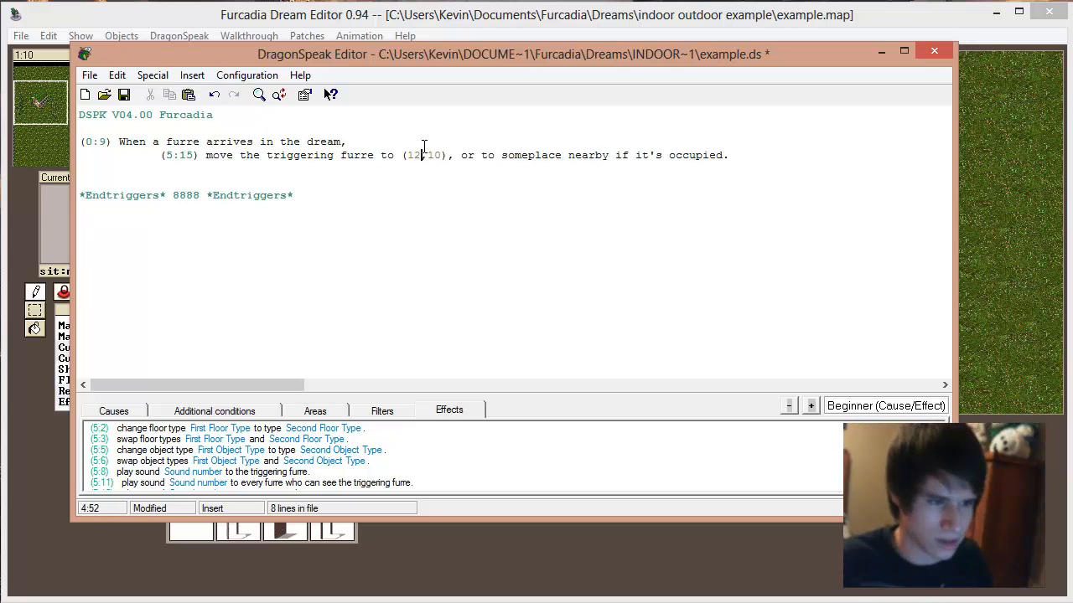
key("Right")
key("Right")
key("Right")
key("BackSpace")
key("BackSpace")
type("26")
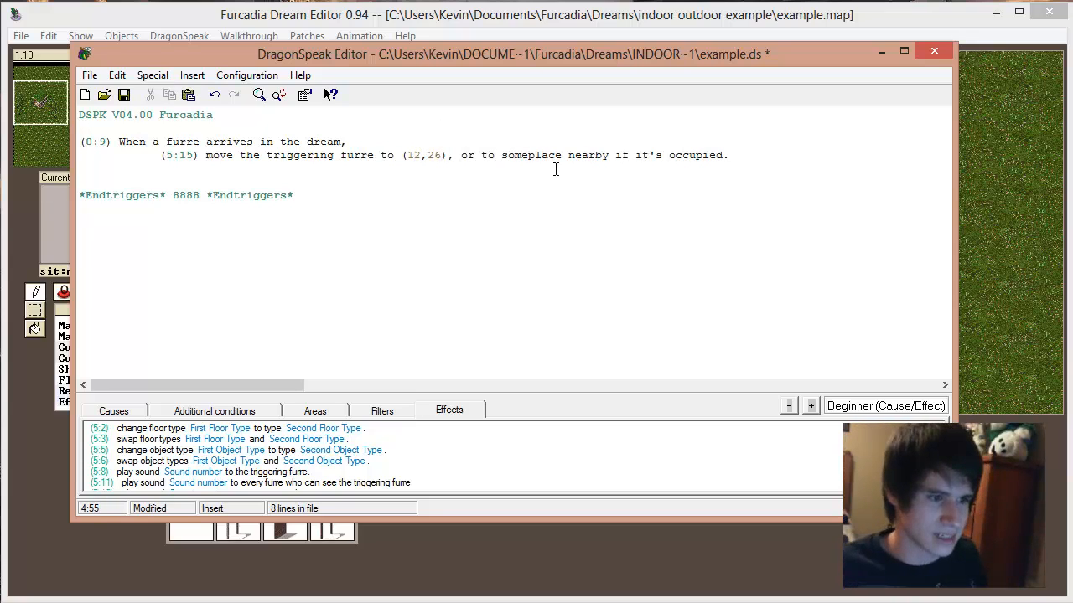
key("ctrl+s")
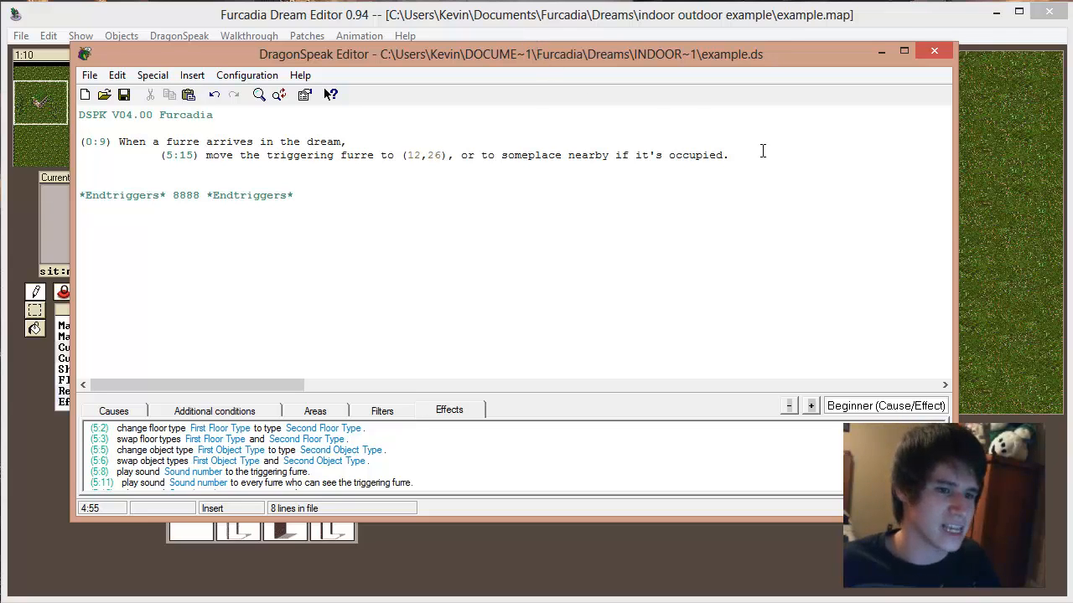
Step: Review the edited arrival trigger against the area around the house on the map
left_click_drag(187, 140, 346, 139)
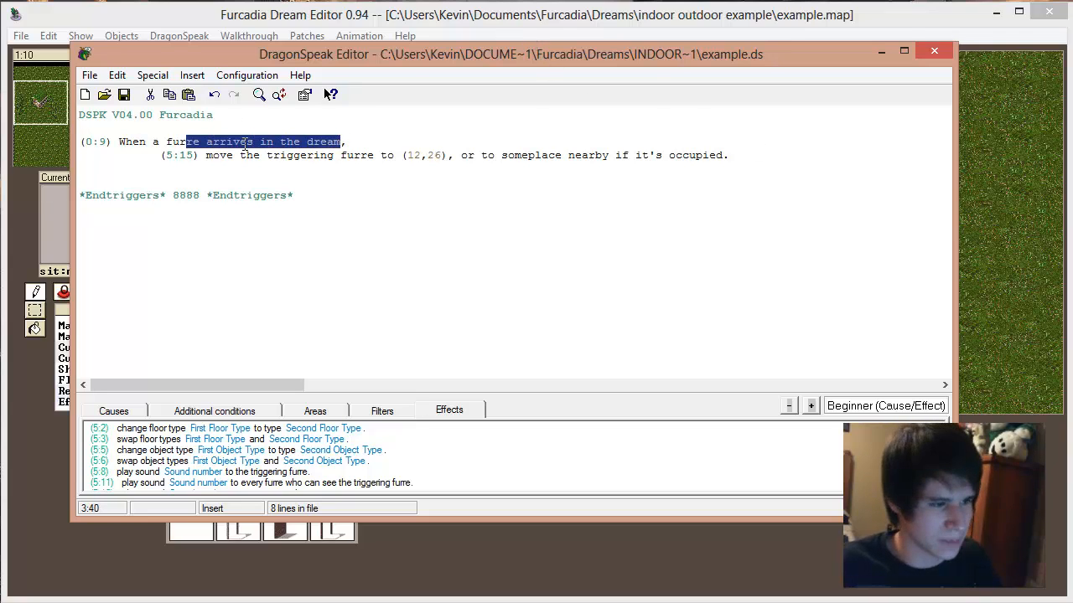
left_click_drag(279, 155, 427, 155)
left_click(521, 155)
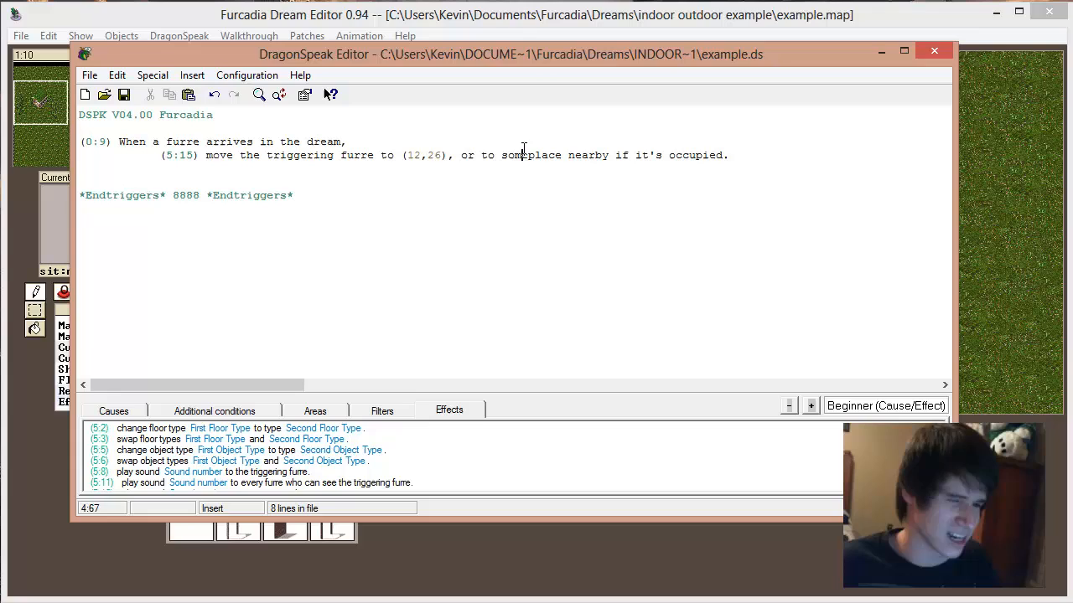
left_click(534, 27)
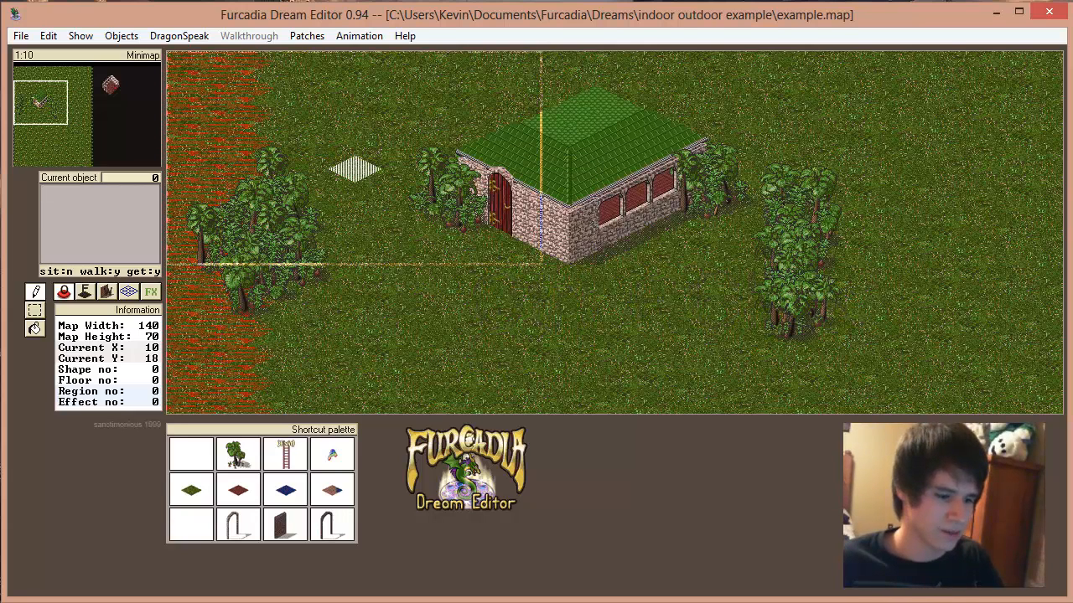
key("alt+Tab")
Step: Replace the move effect's destination coordinates with a pasted copy of 12,26
left_click_drag(441, 156, 408, 156)
key("ctrl+c")
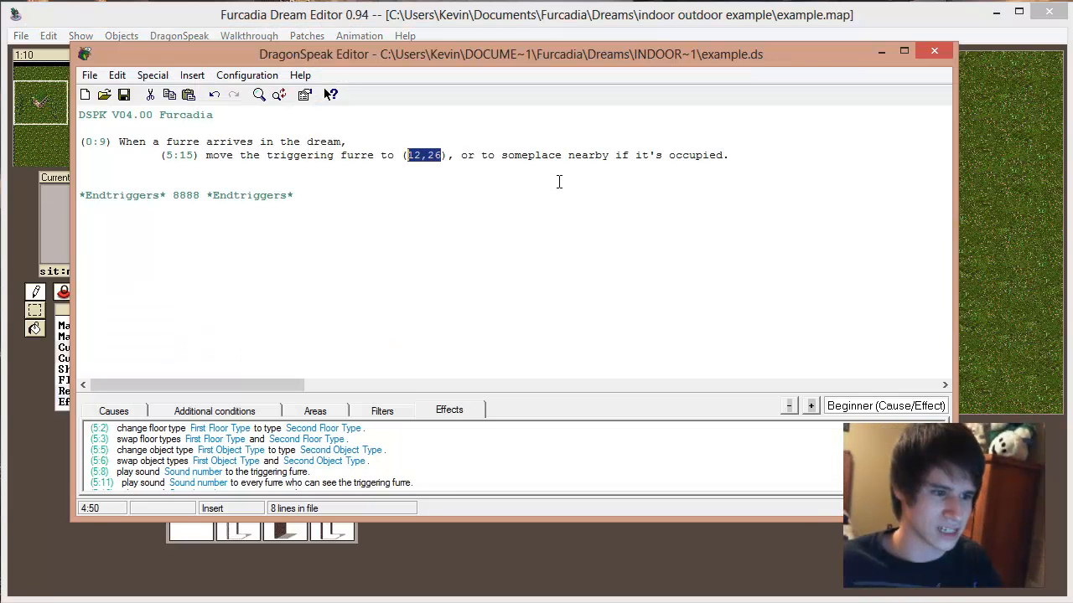
key("Delete")
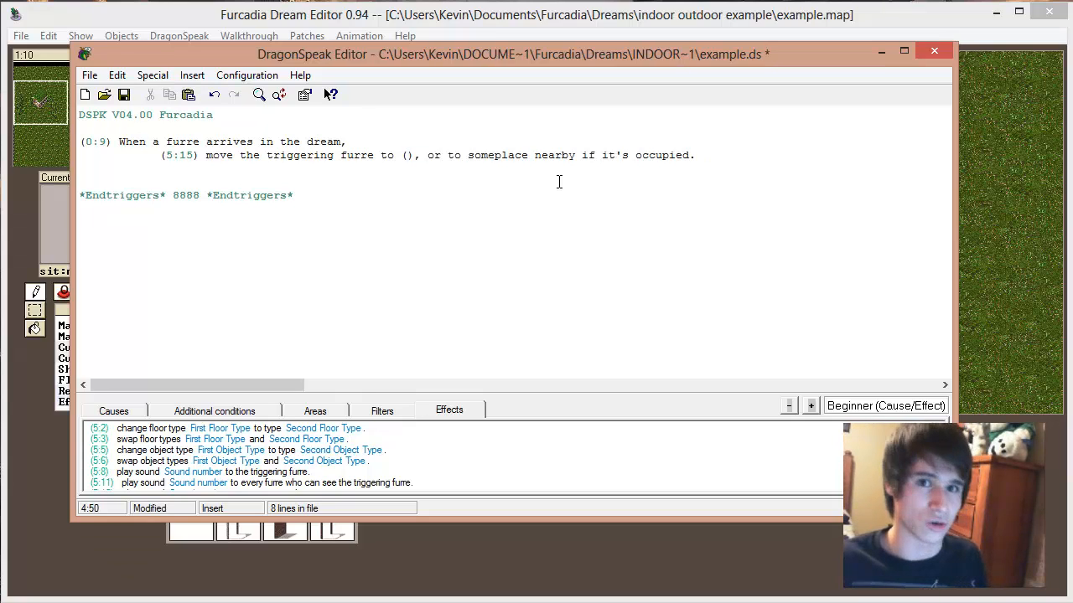
key("ctrl+v")
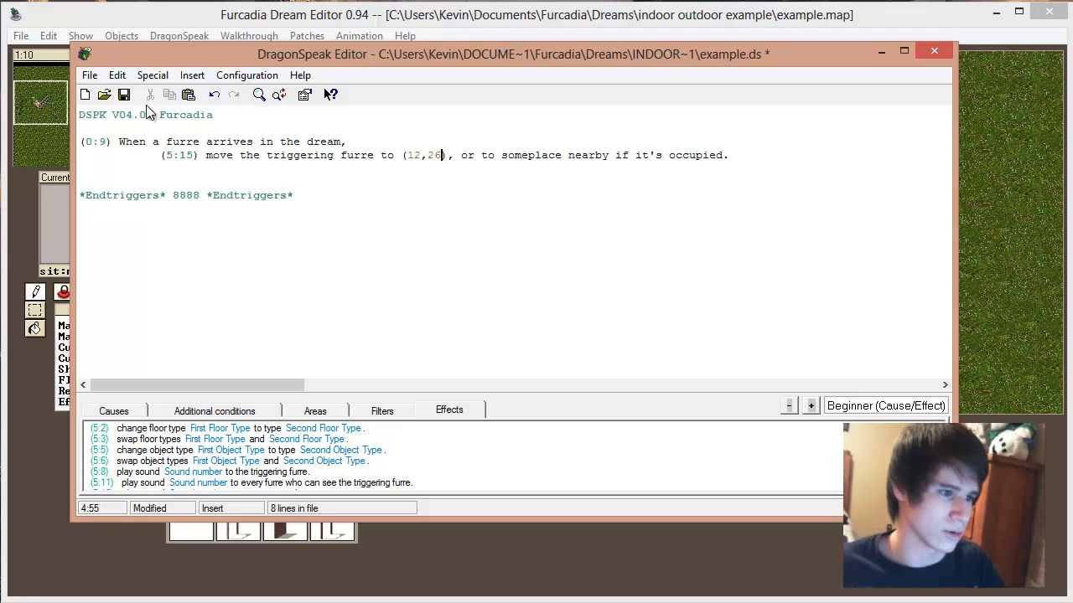
left_click(118, 76)
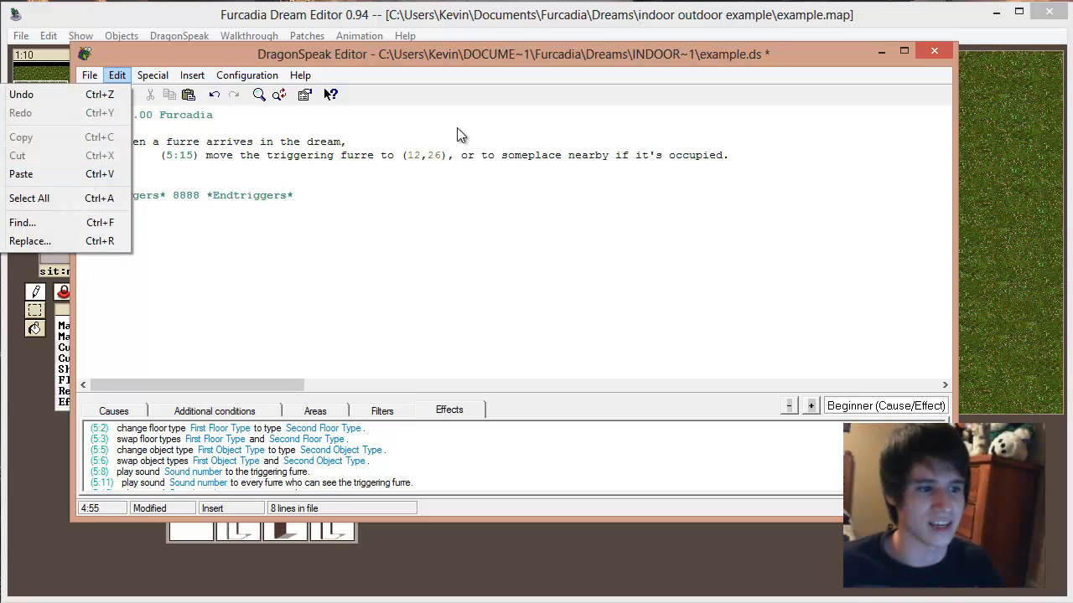
left_click(370, 155)
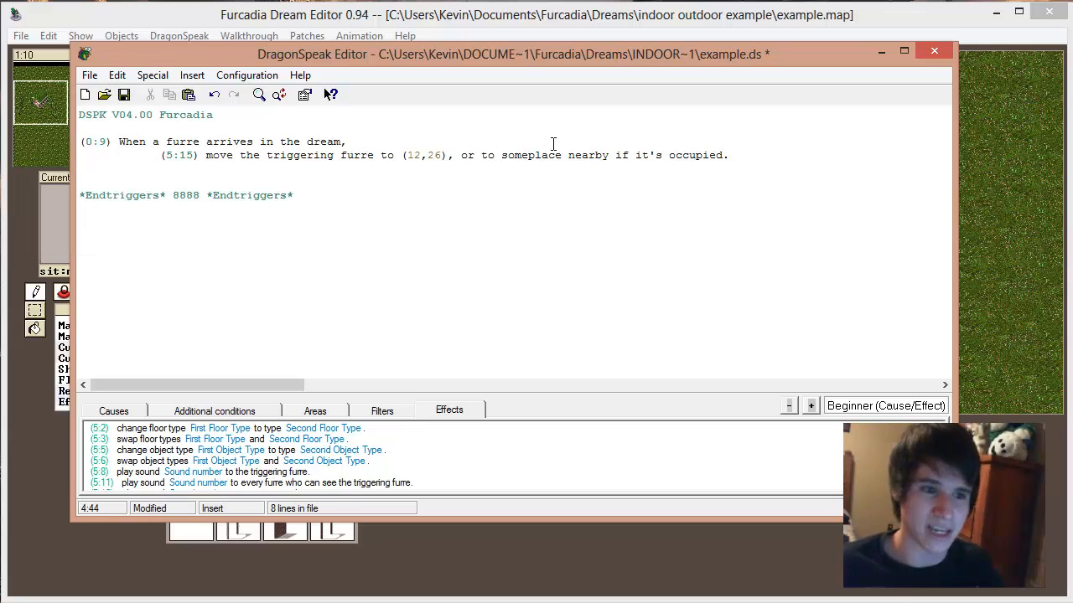
Step: Save the DragonSpeak script and add two blank lines below the arrival trigger for a new trigger
left_click(126, 96)
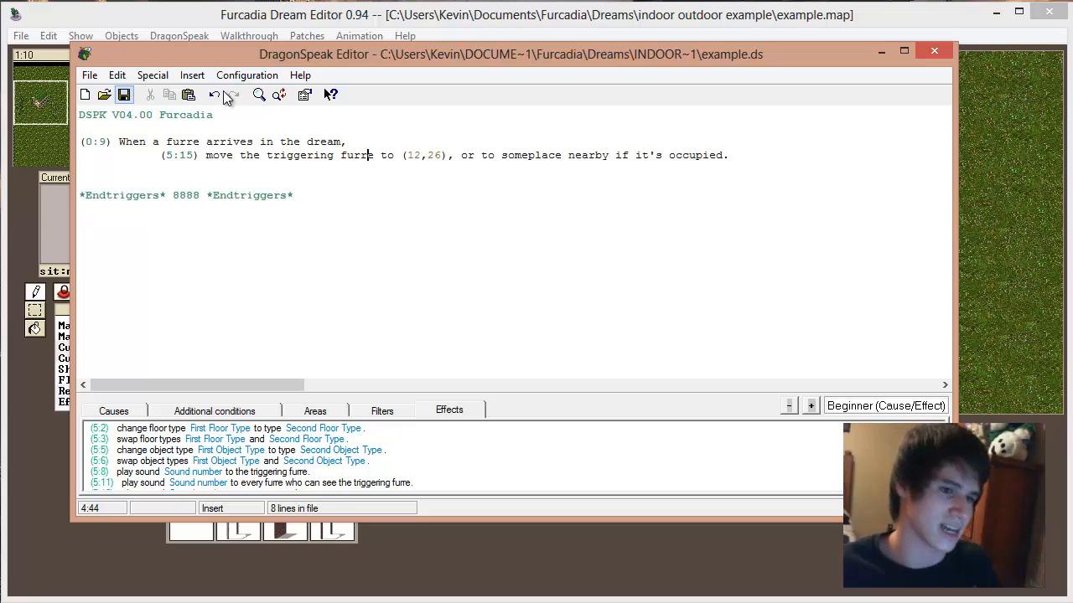
left_click(738, 154)
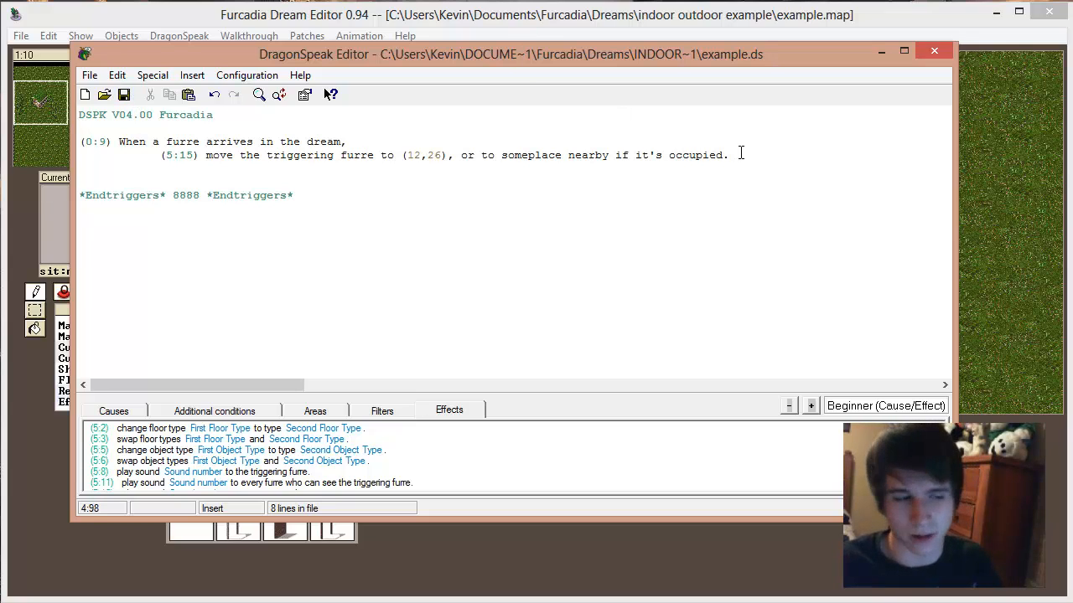
key("Return")
key("Return")
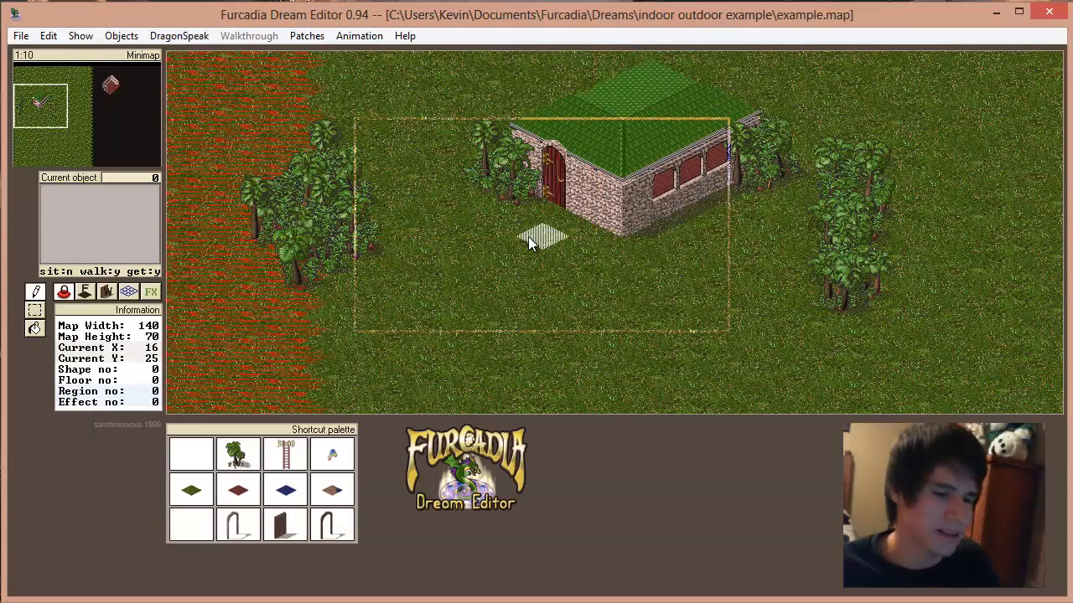
Step: View the indoor room and the outdoor house on the dream map, and return to the DragonSpeak script
left_click(126, 92)
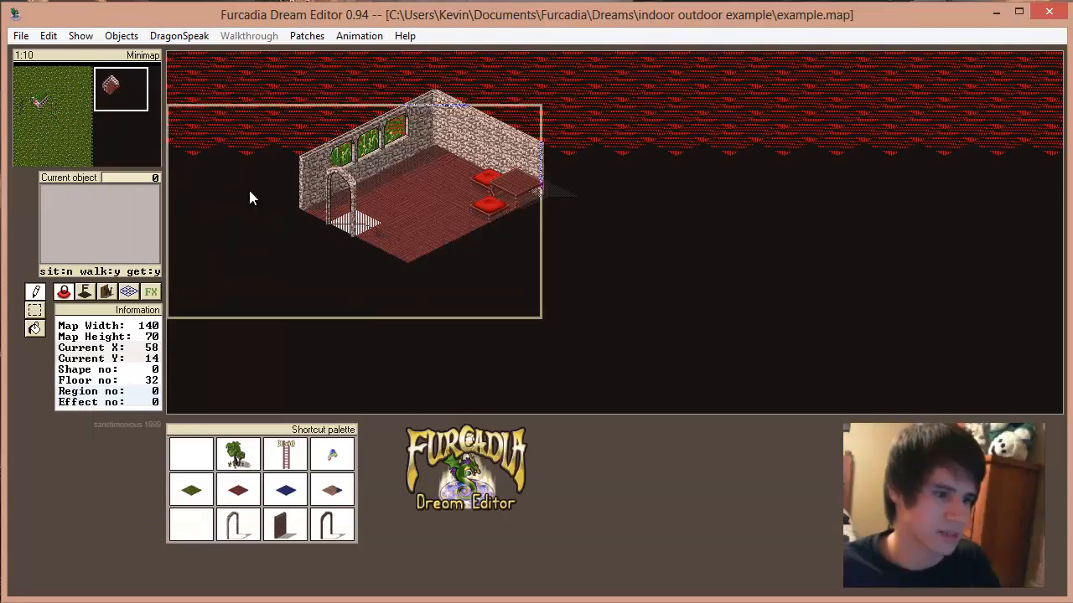
left_click(39, 98)
mouse_move(39, 98)
left_mouse_down()
mouse_move(111, 85)
mouse_move(40, 99)
left_mouse_up()
left_click(179, 36)
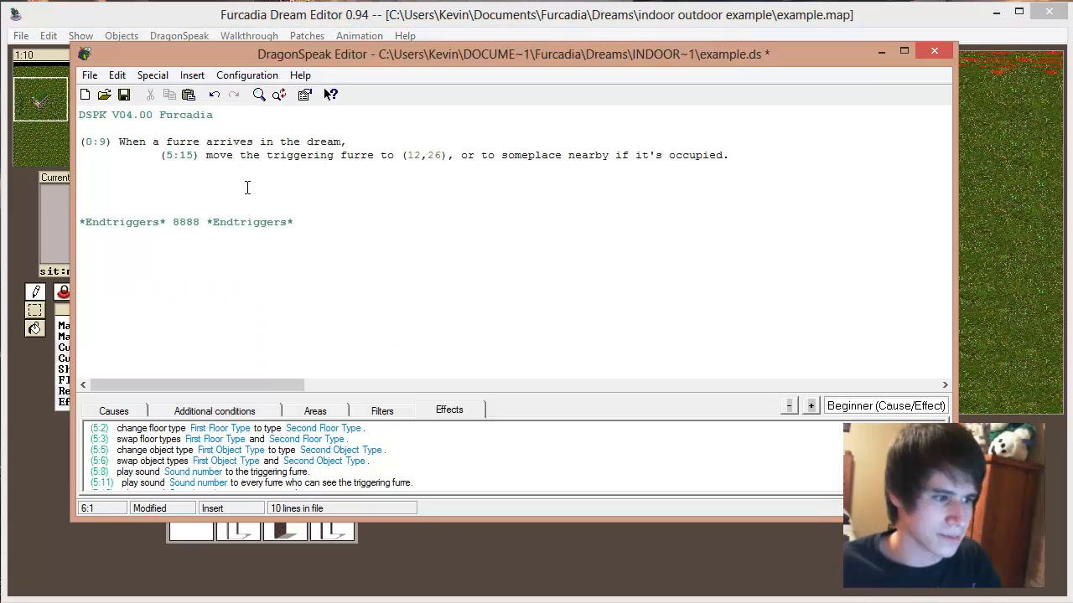
Step: Review the wording of the arrival trigger's cause and its 5:15 move effect
left_click(220, 142)
left_click(262, 143)
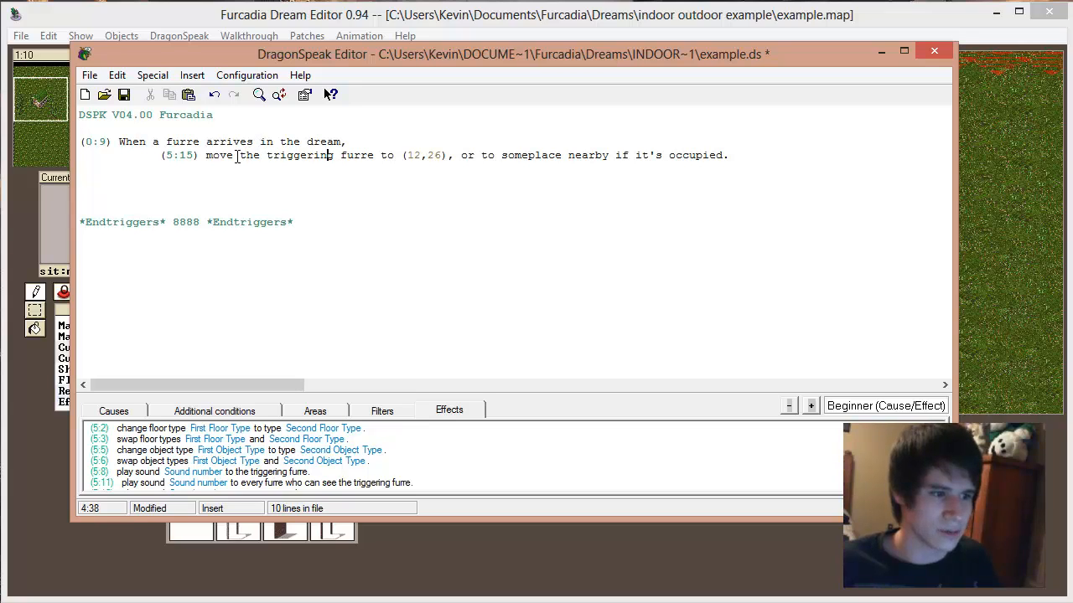
left_click_drag(237, 157, 594, 156)
left_click(634, 157)
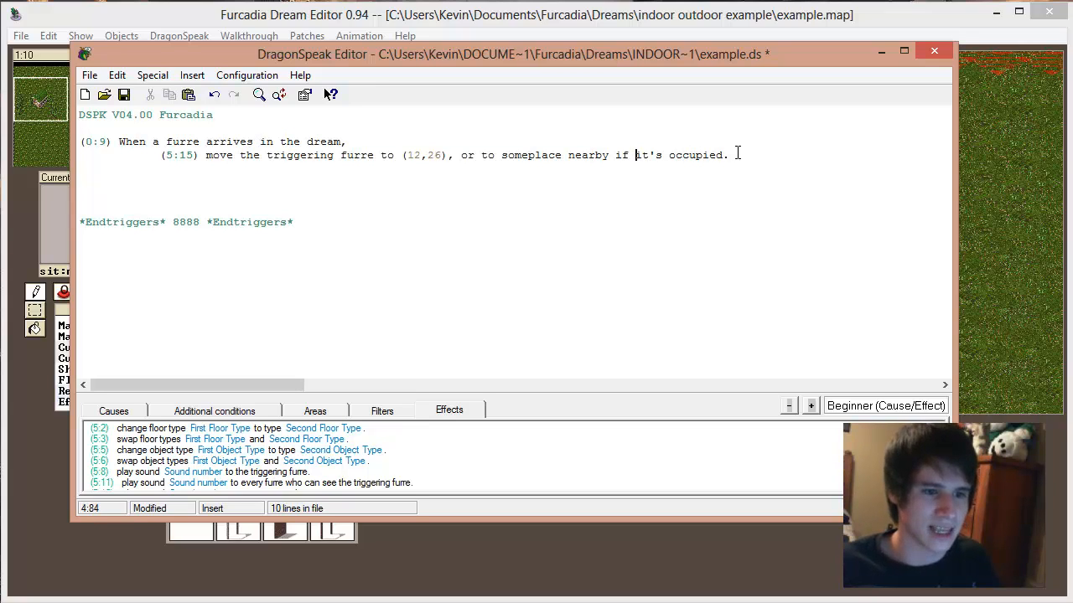
left_click_drag(738, 155, 689, 155)
left_click(161, 157)
left_click(689, 156)
left_click_drag(777, 163, 405, 146)
left_click(412, 149)
left_click(405, 153)
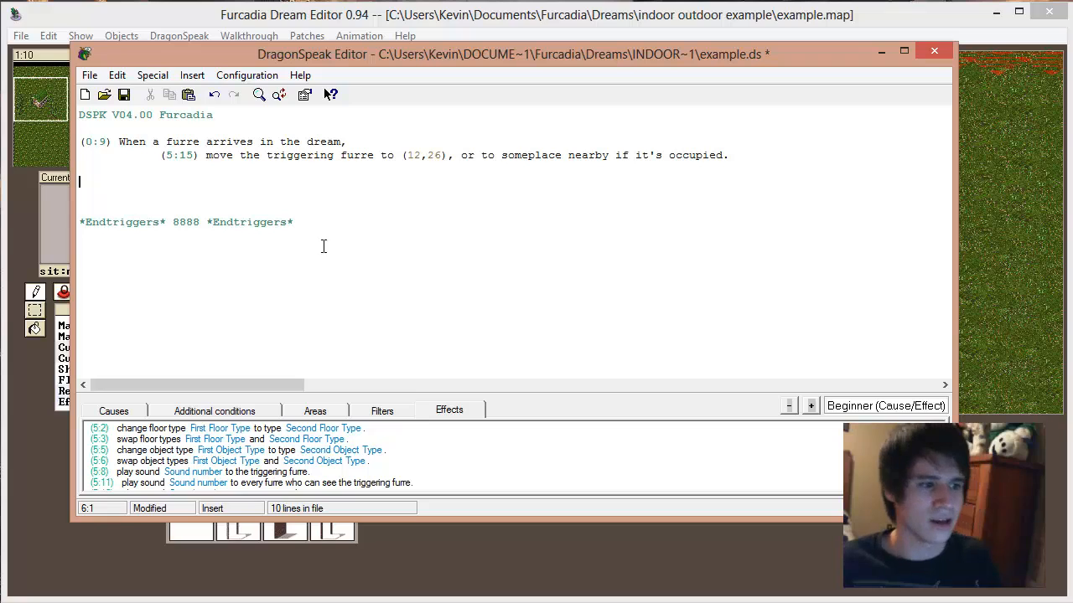
Step: Look through the Beginner-level causes for a trigger about a furre moving to a specific place
left_click(117, 410)
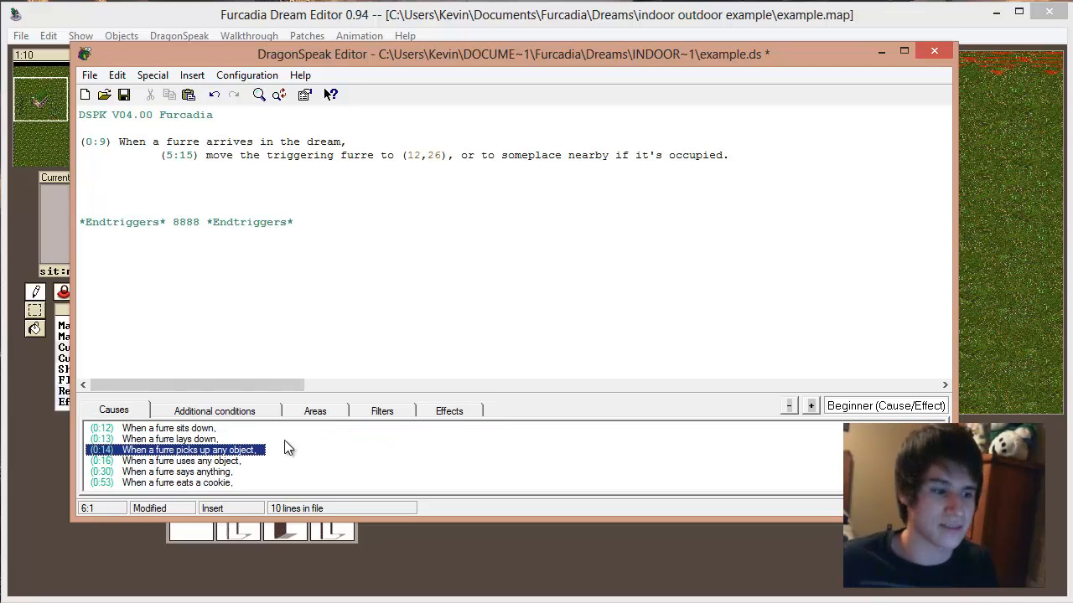
left_click(212, 440)
scroll(211, 450, "up", 1)
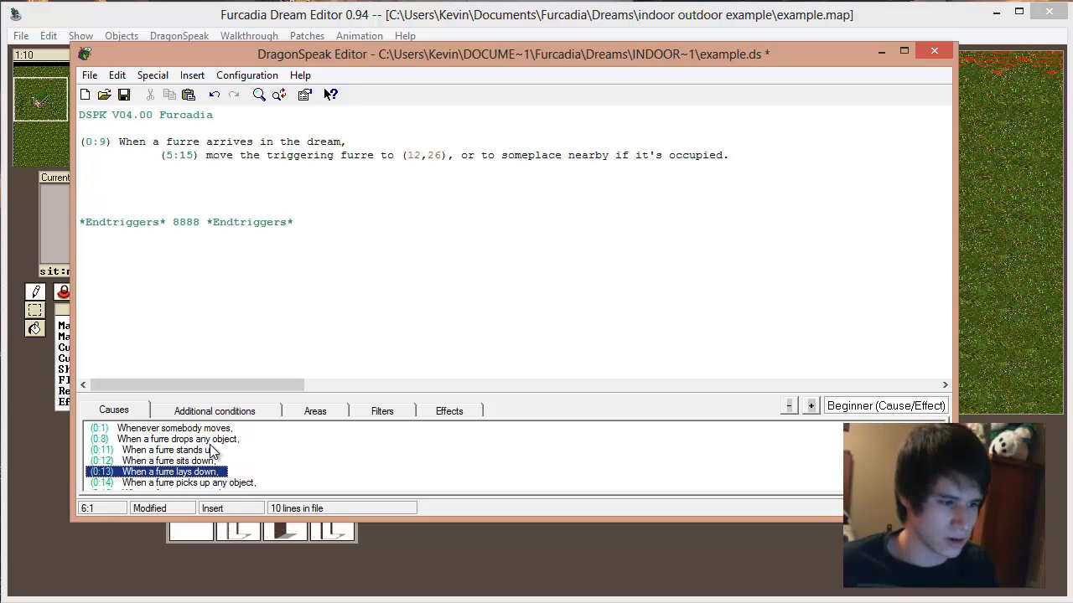
scroll(211, 450, "down", 1)
scroll(212, 451, "up", 1)
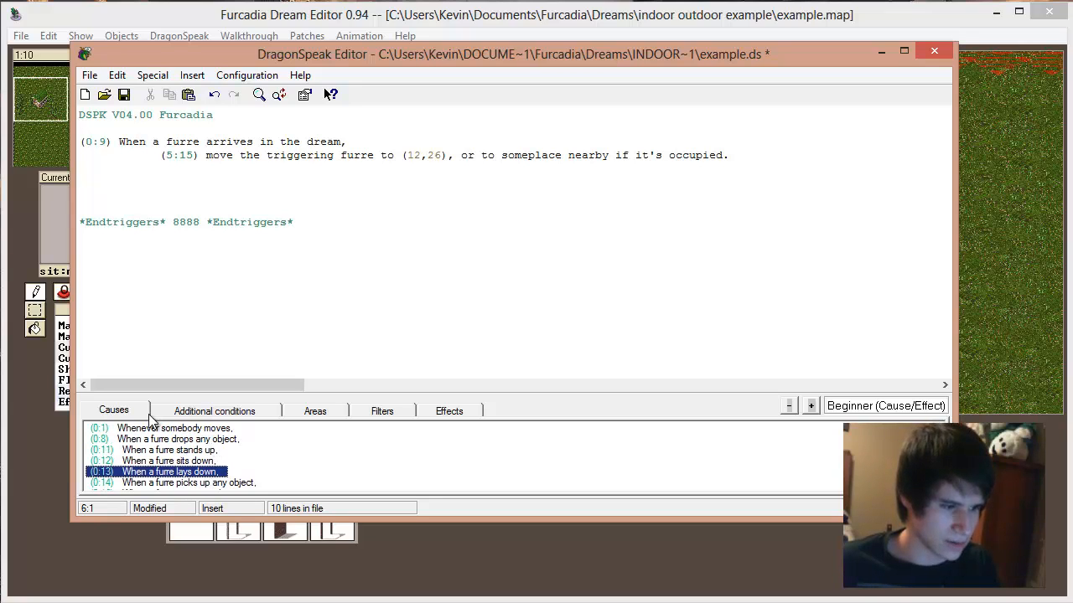
left_click(182, 452)
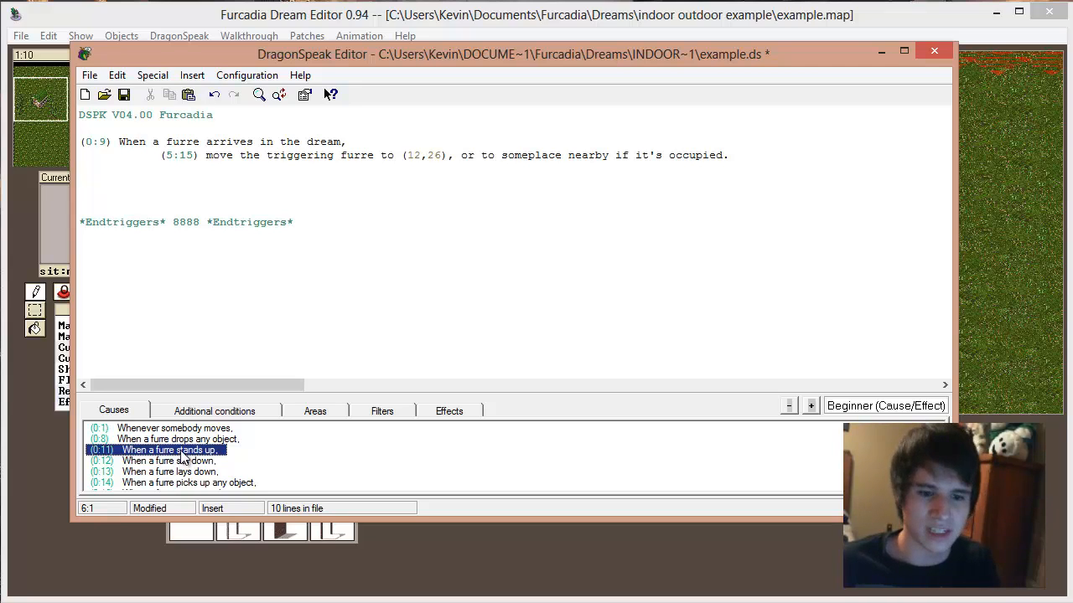
scroll(192, 453, "down", 1)
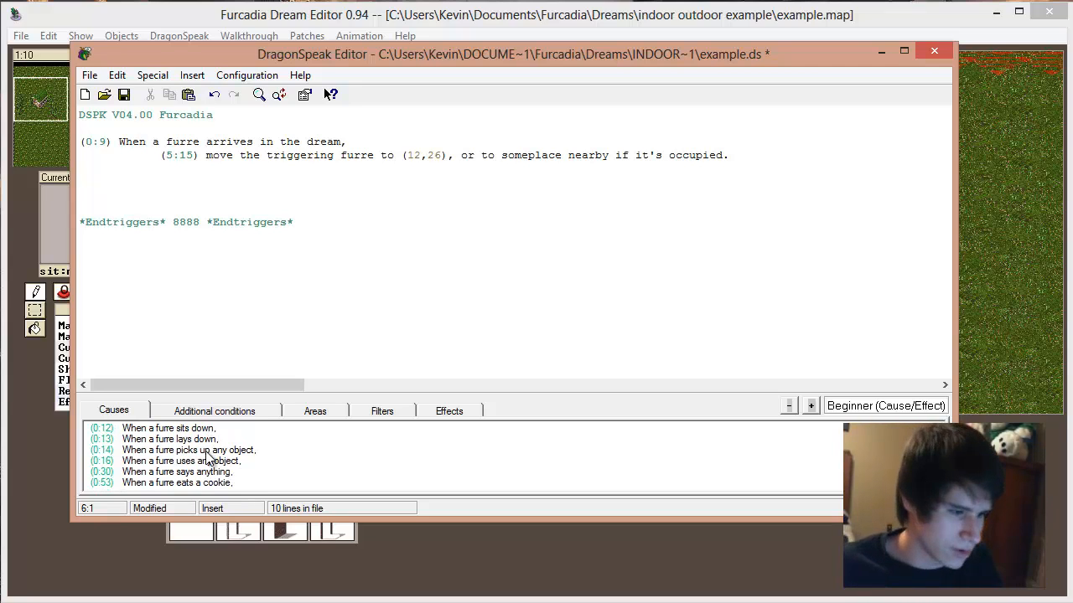
scroll(206, 452, "up", 1)
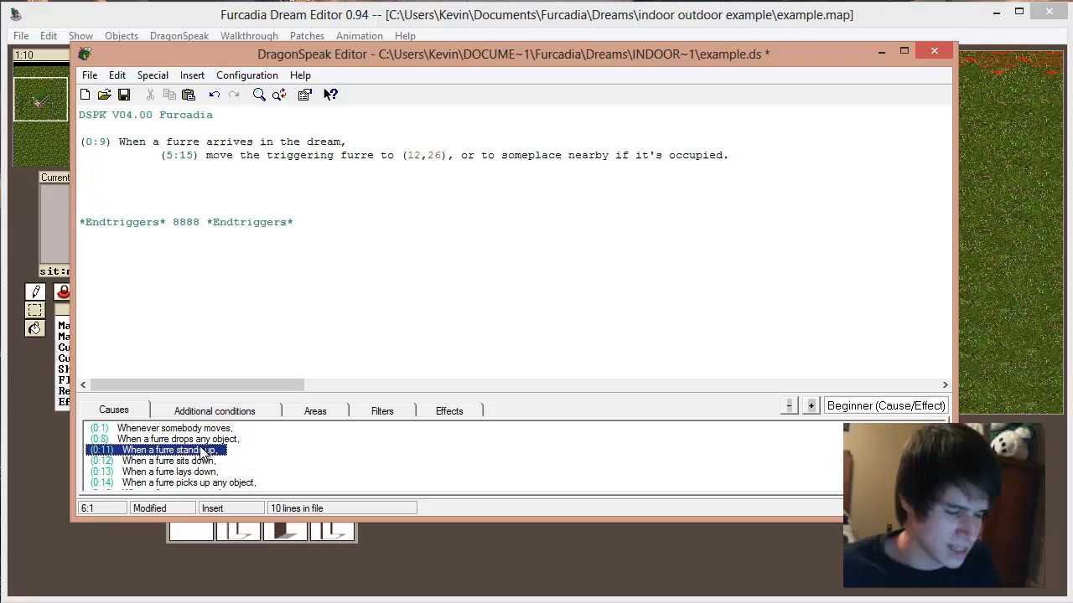
Step: Raise the trigger list level to Experimenter (Areas) and insert the (0:7) cause "When somebody moves into position"
left_click(812, 407)
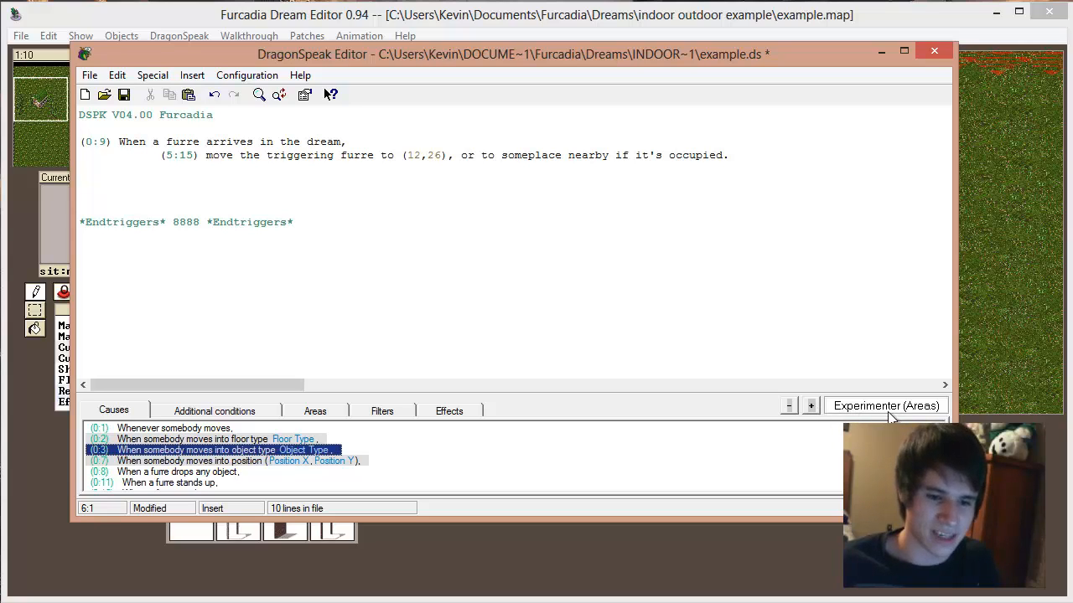
left_click(300, 463)
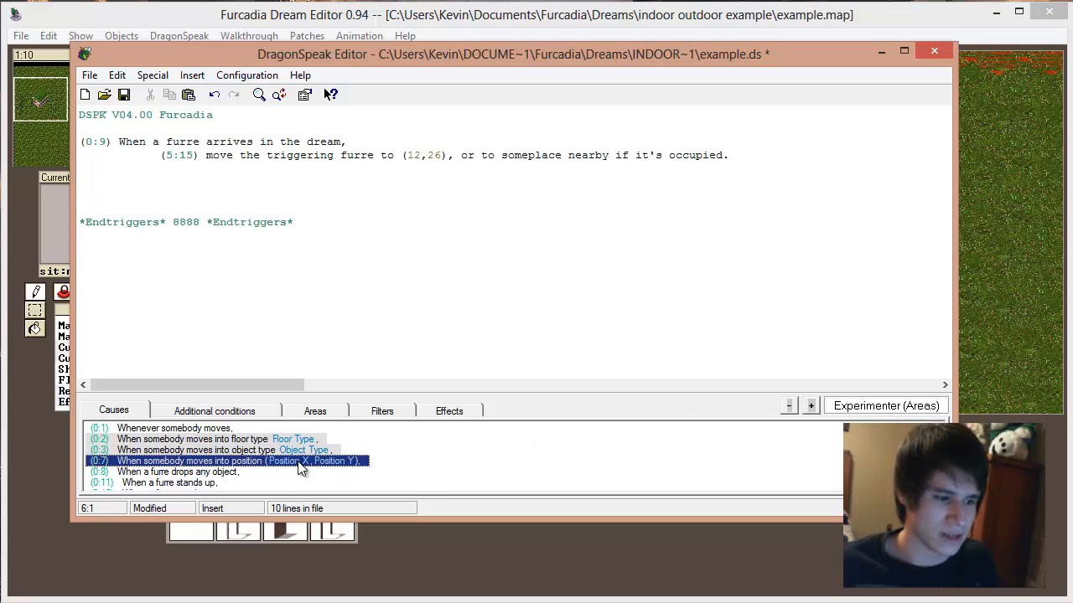
double_click(191, 465)
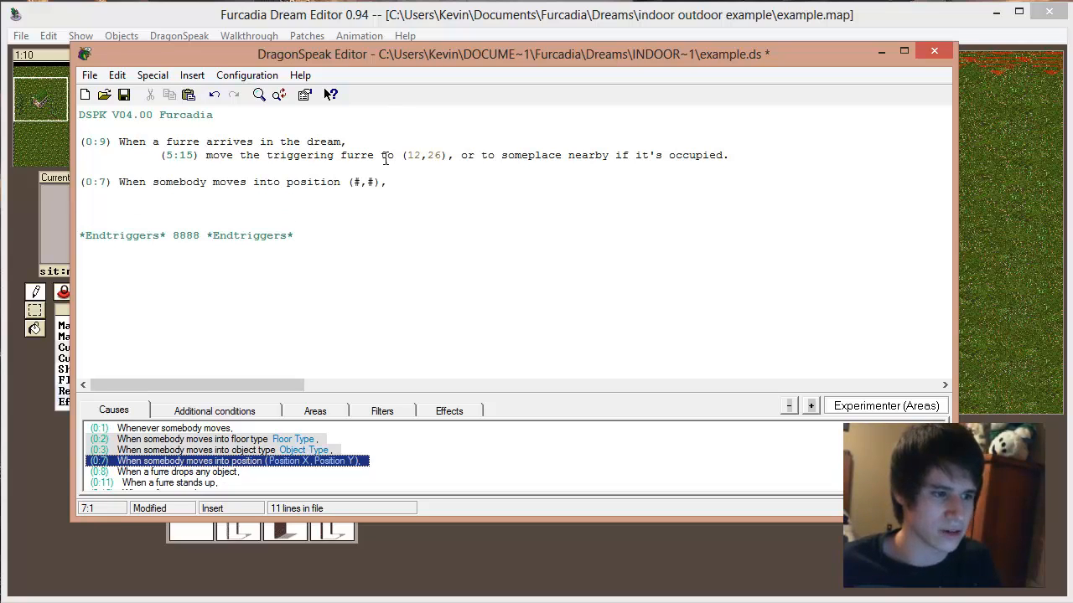
Step: Insert the (5:15) effect that moves the triggering furre to a position or someplace nearby under the 0:7 cause
left_click(397, 185)
key("Return")
left_click(449, 411)
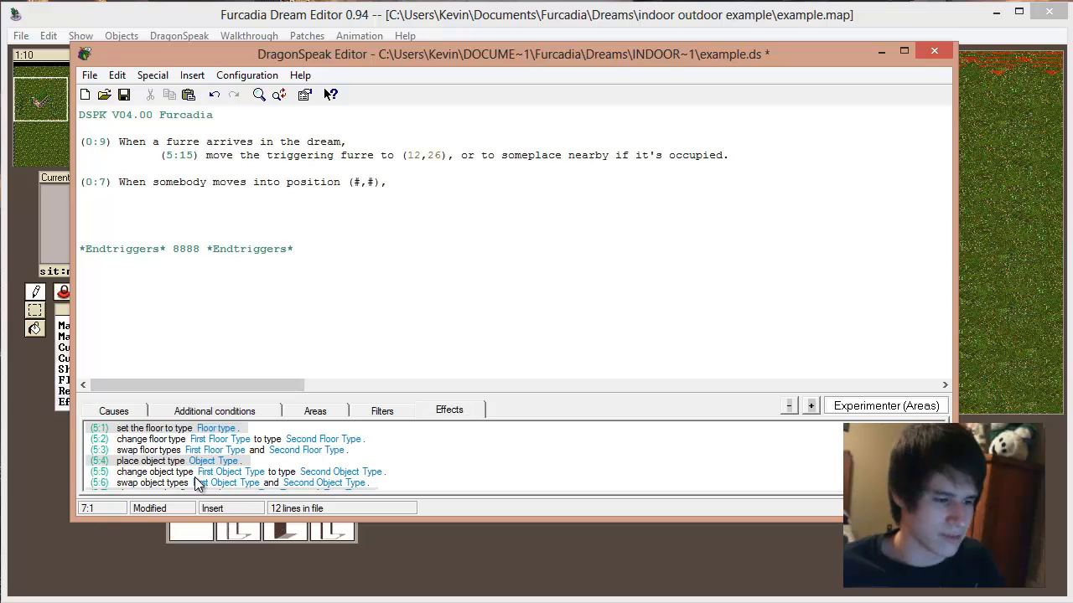
scroll(250, 469, "down", 5)
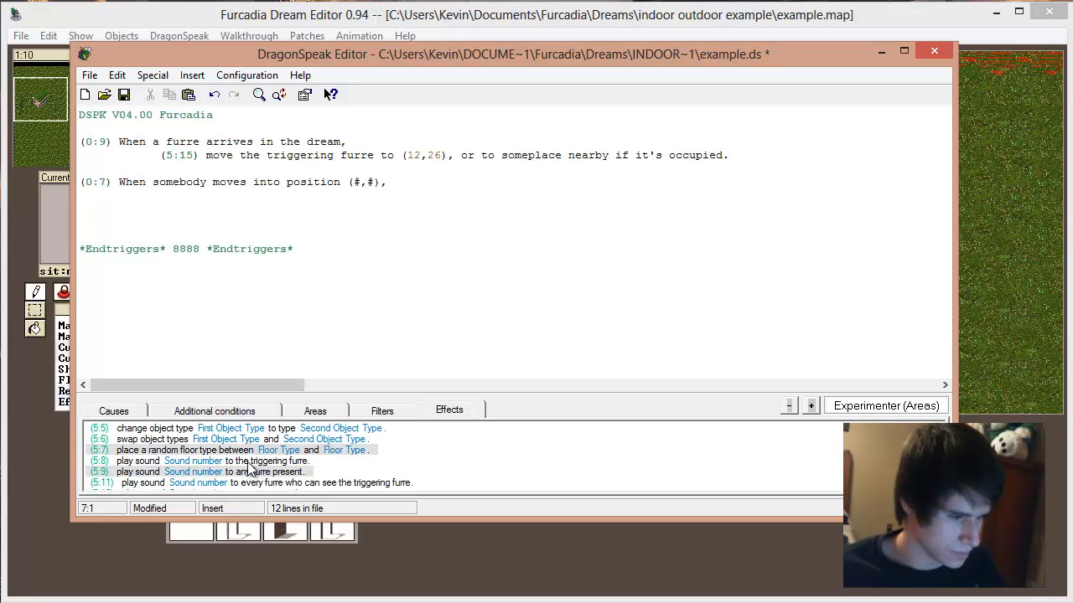
left_click(316, 450)
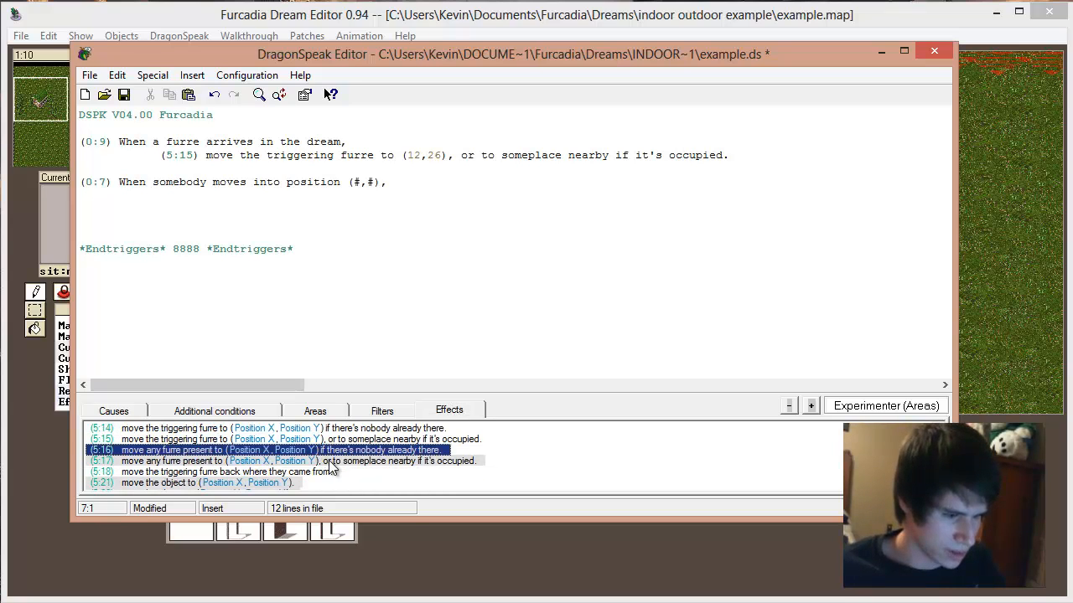
left_click(332, 461)
left_click(303, 440)
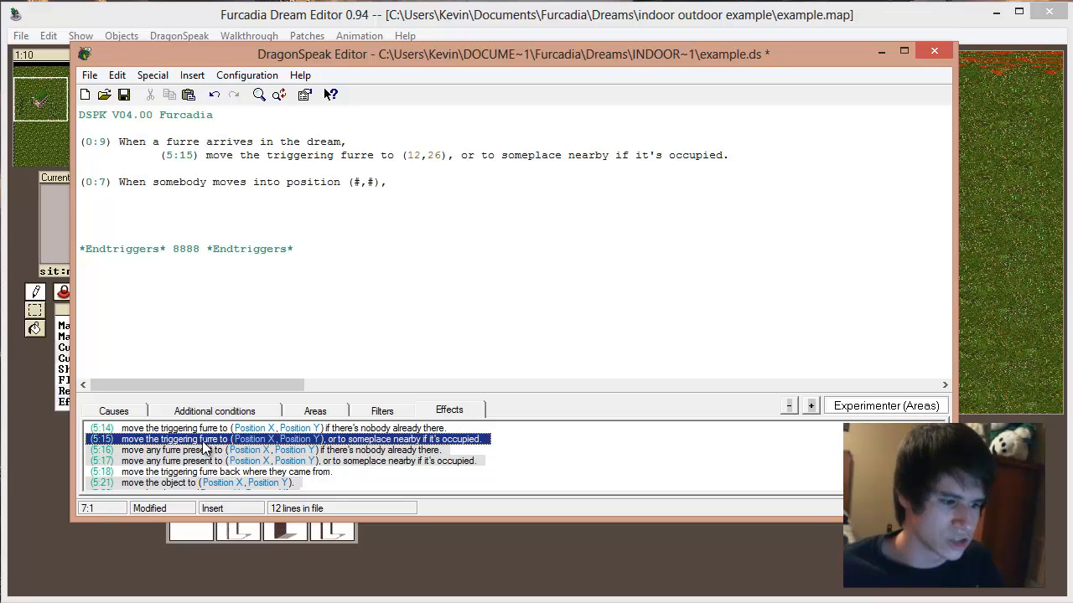
double_click(208, 440)
Step: Compare the inserted 5:15 effect's wording with the 5:16 and 5:17 "move any furre present" effects
left_click_drag(404, 197, 503, 196)
left_click(503, 197)
left_click_drag(596, 196, 549, 196)
left_click(455, 197)
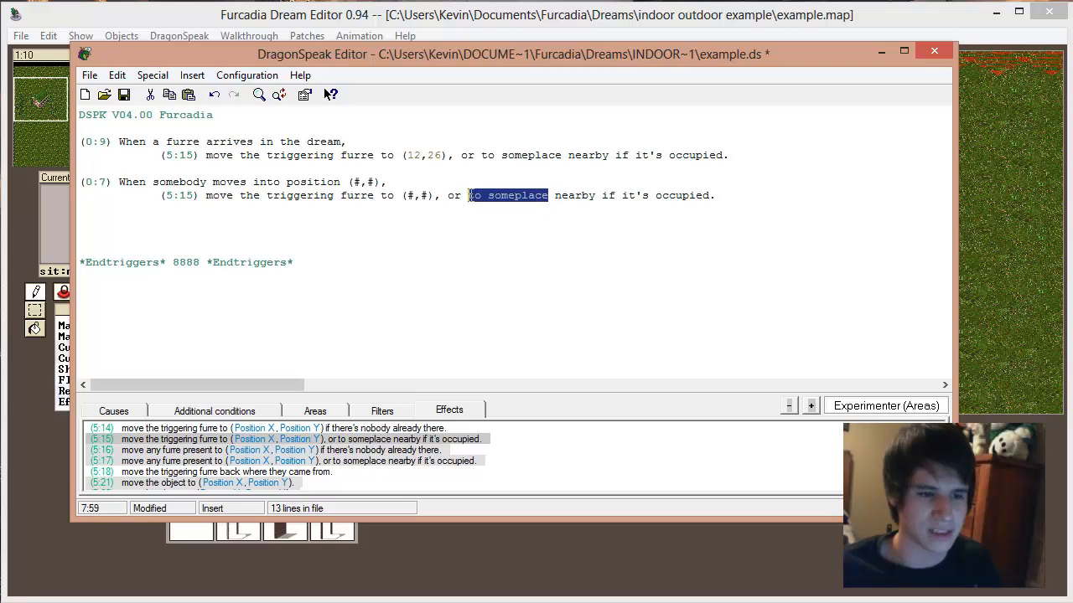
left_click(352, 452)
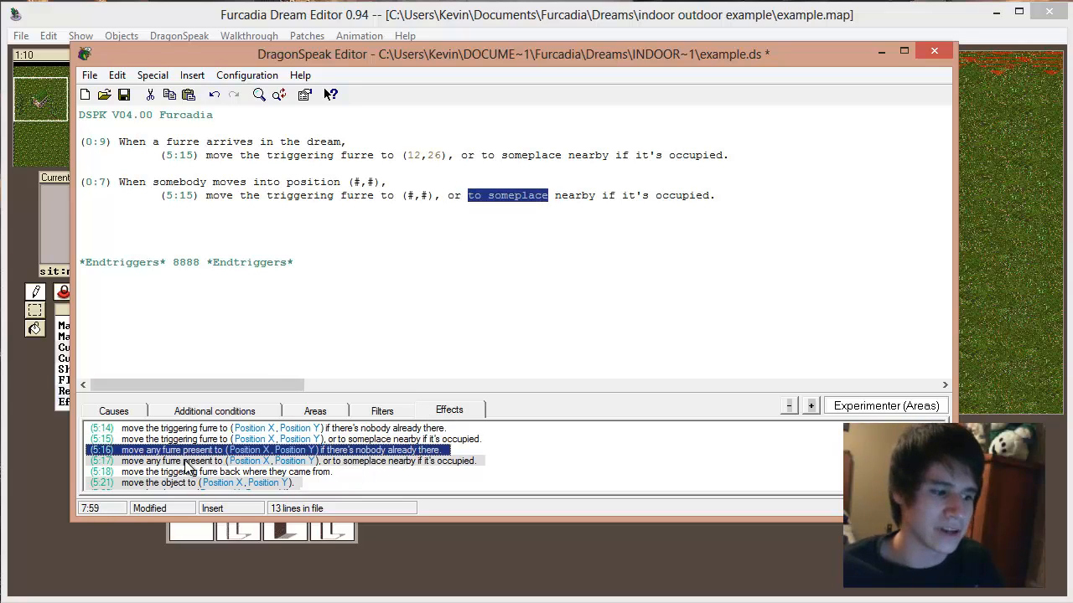
left_click(194, 462)
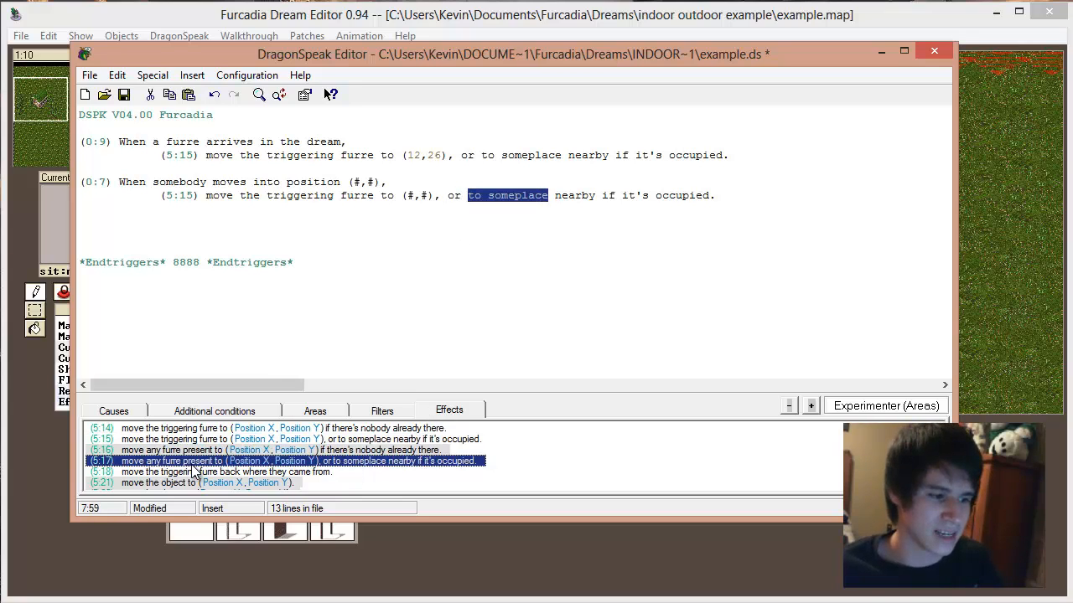
left_click(198, 451)
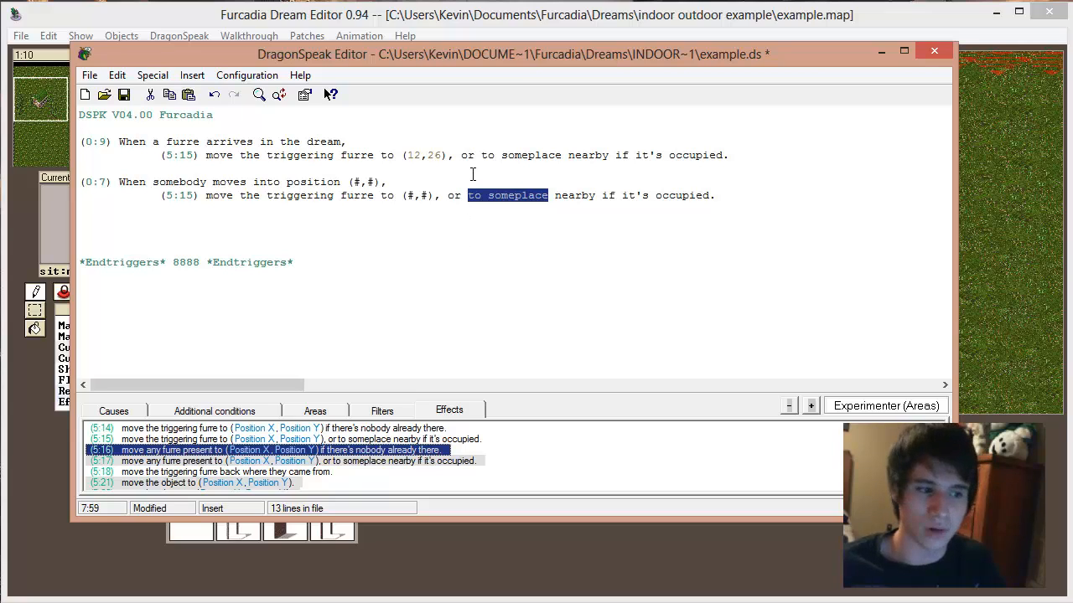
Step: Duplicate the 0:7 cause and its 5:15 effect as a second trigger block below the first
left_click(473, 174)
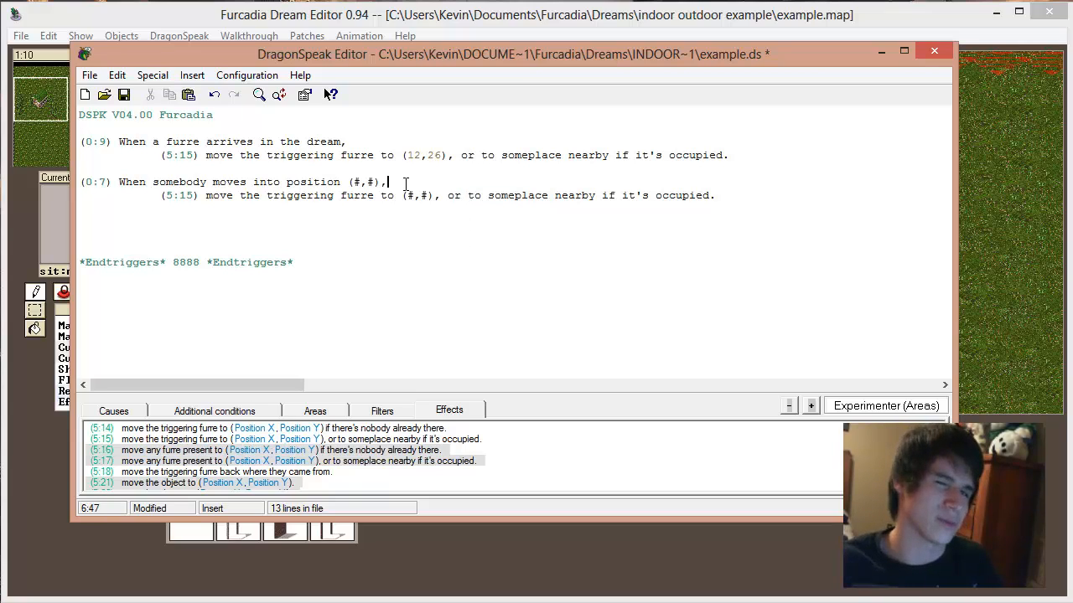
key("Return")
key("Return")
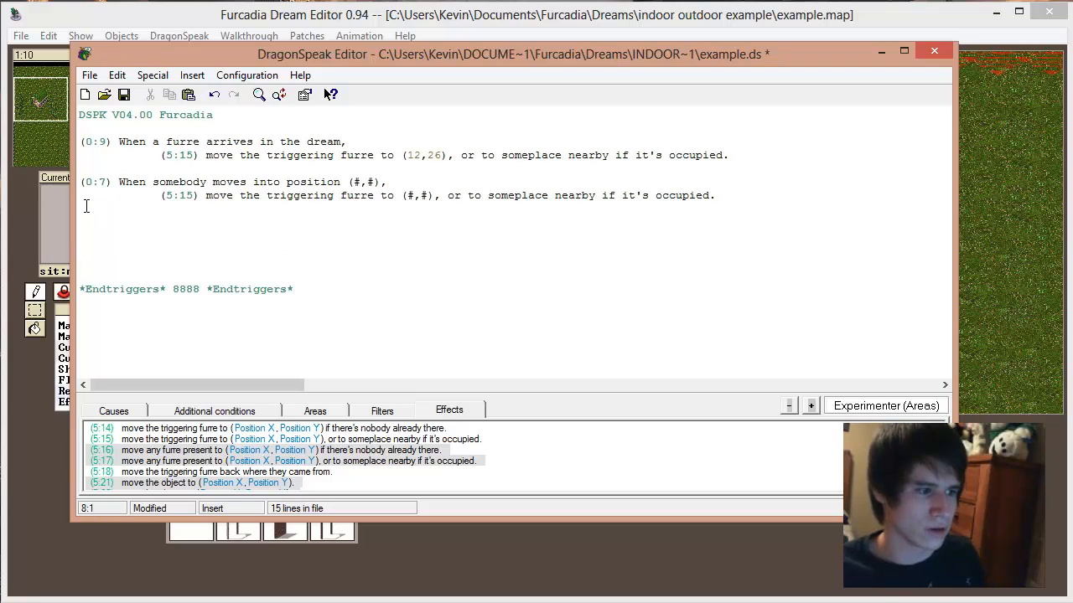
left_click_drag(86, 186, 95, 216)
key("ctrl+c")
left_click(114, 217)
key("ctrl+v")
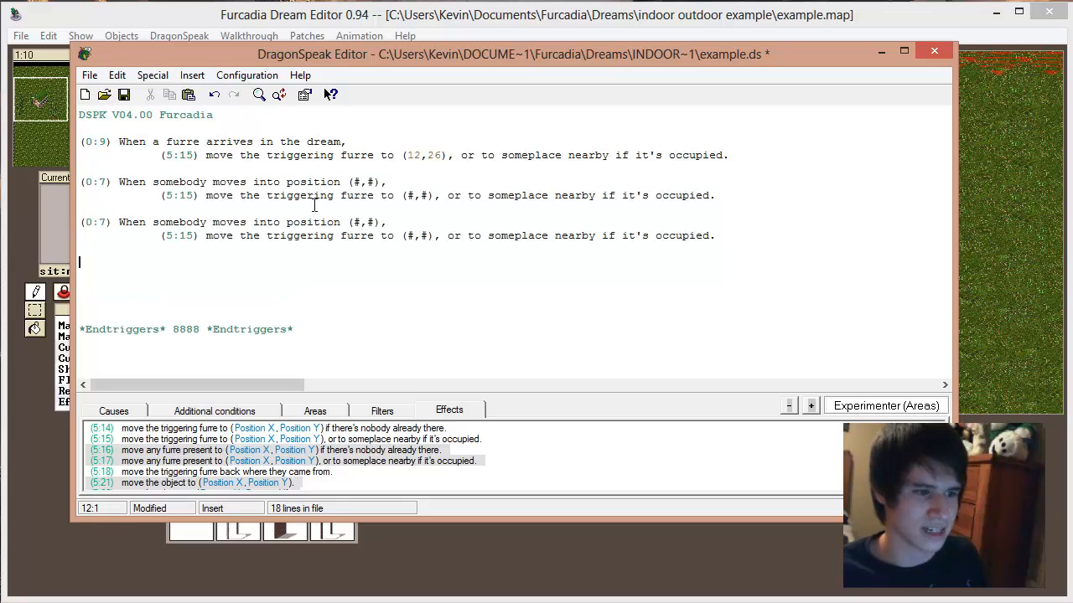
Step: Delete the #,# placeholders from the causes and move effects of both 0:7 trigger blocks
left_click_drag(376, 181, 356, 181)
key("Delete")
left_click_drag(429, 195, 409, 196)
key("Delete")
left_click_drag(359, 220, 354, 222)
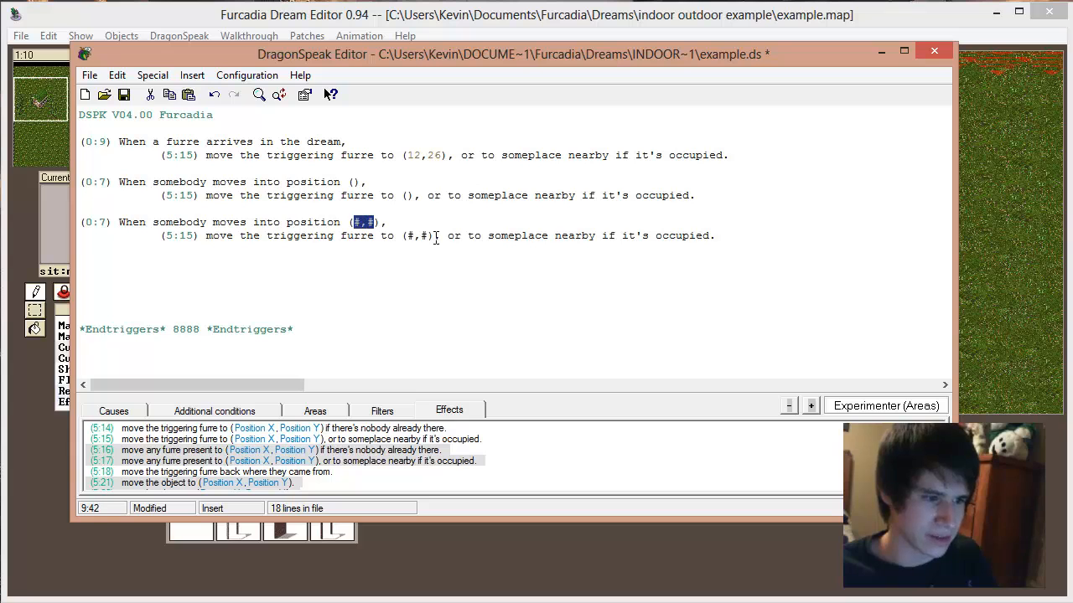
key("Delete")
left_click_drag(433, 236, 408, 237)
key("Delete")
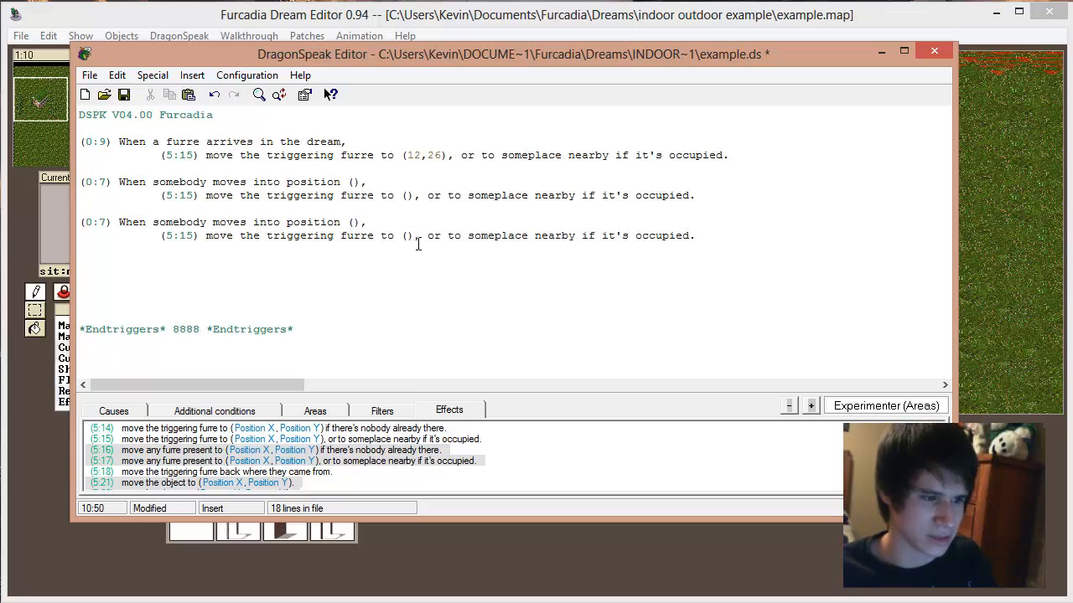
Step: Read the house door tile's coordinates on the map and set the first 0:7 cause's position to (16,22)
left_click(630, 28)
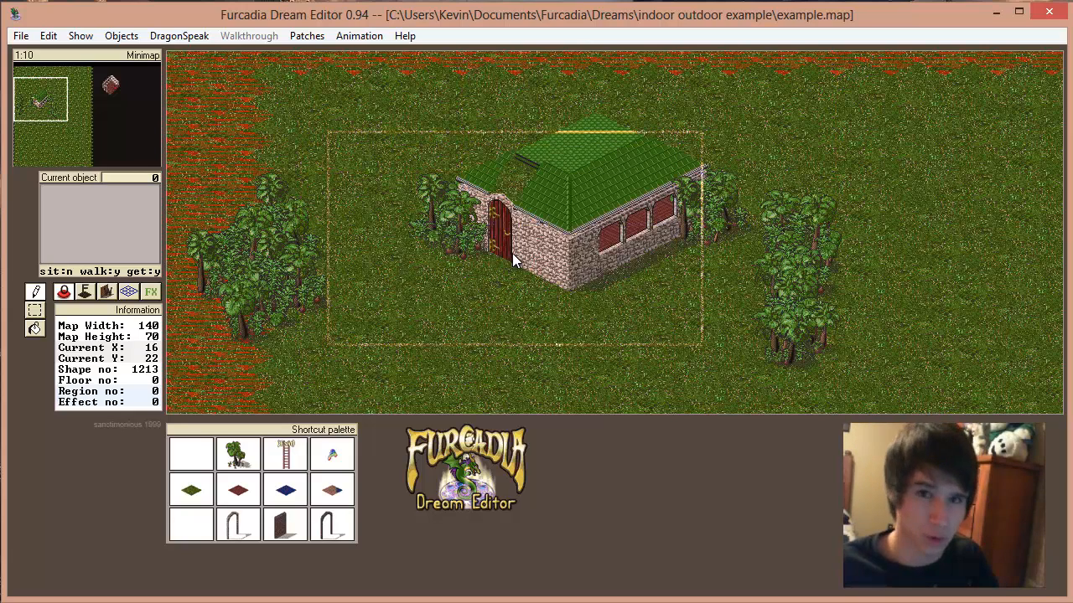
left_click(178, 36)
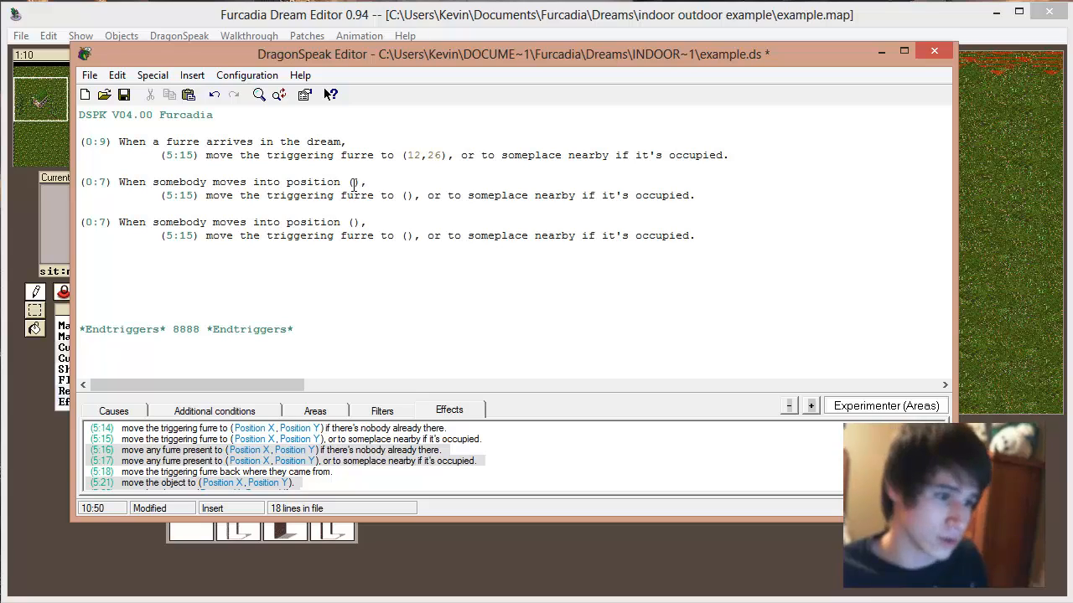
left_click(353, 184)
type("56,22")
Step: Read the tile inside the indoor archway on the map, set the first 0:7 block's move destination to (58,14), and save the script
left_click(382, 17)
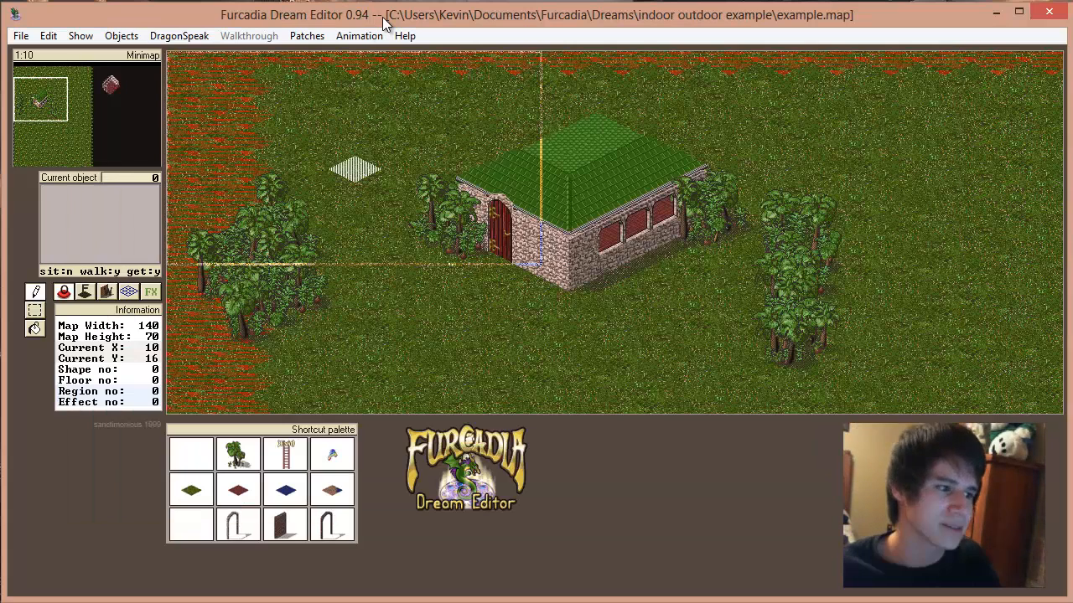
left_click(105, 96)
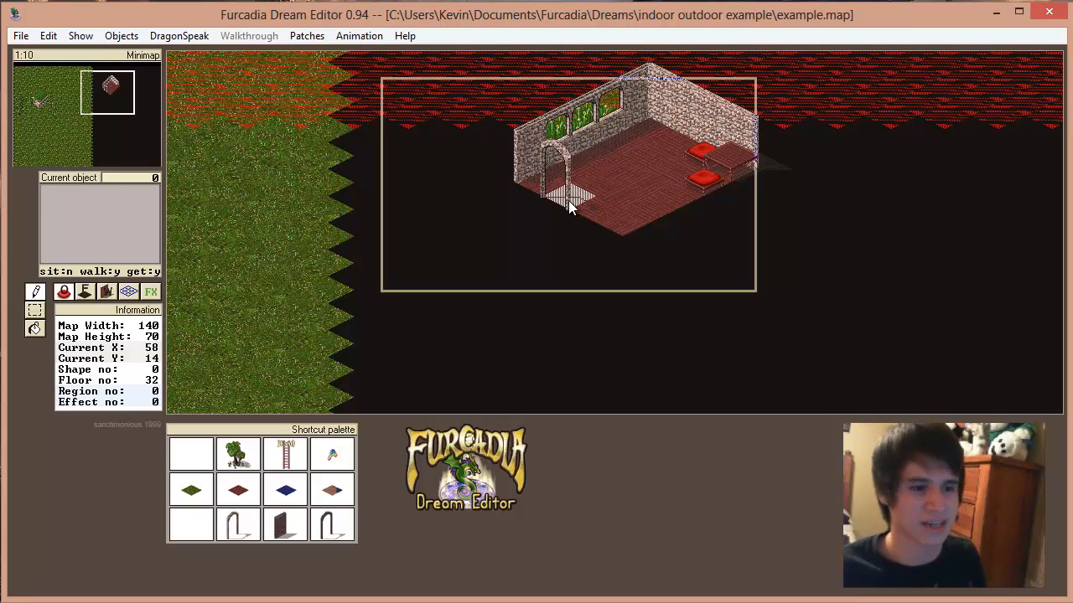
key("alt+Tab")
left_click(403, 196)
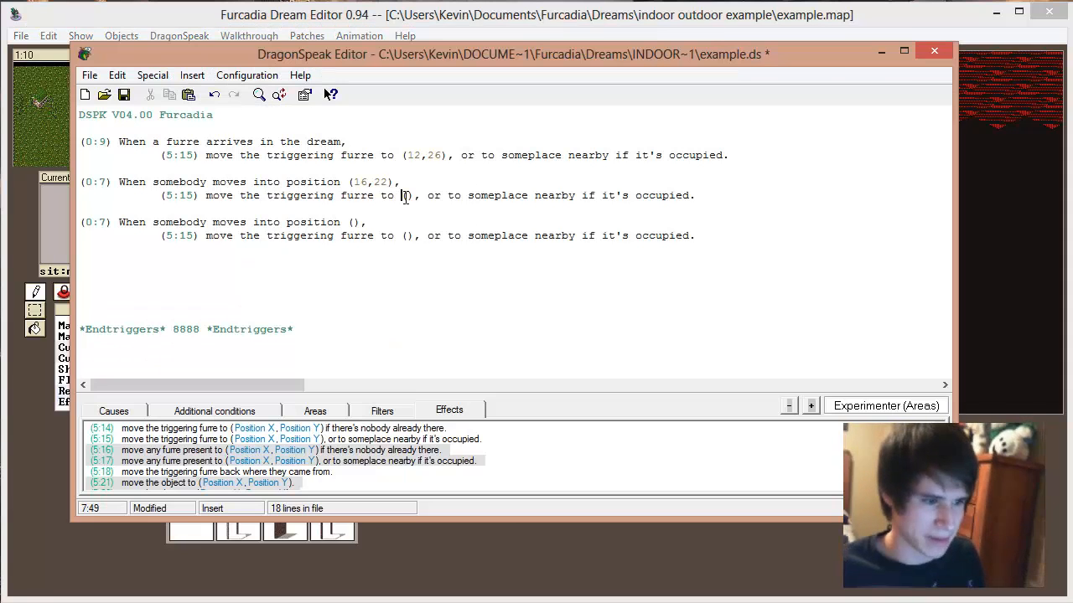
type("58,14")
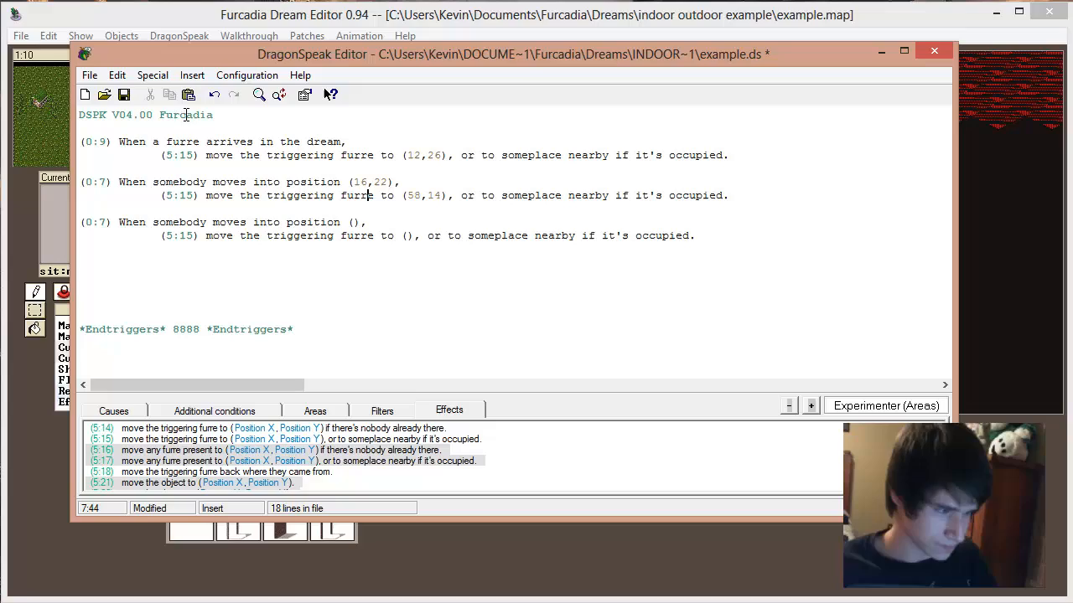
left_click(123, 94)
Step: Read the tile just outside the indoor archway on the map and set the second 0:7 cause's position to (58,15)
key("alt+Tab")
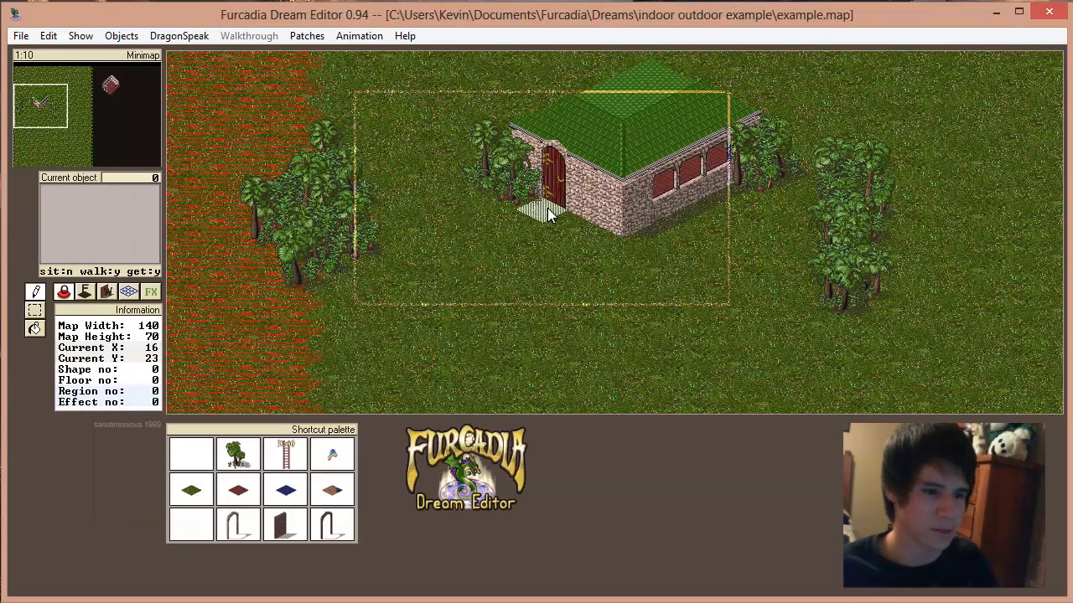
left_click(117, 97)
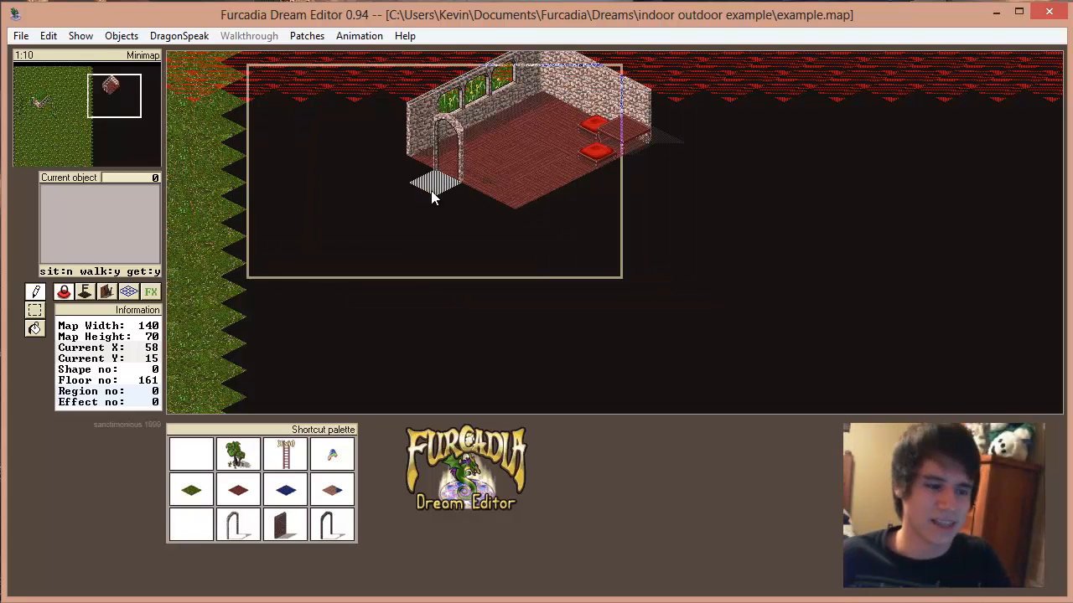
left_click(367, 602)
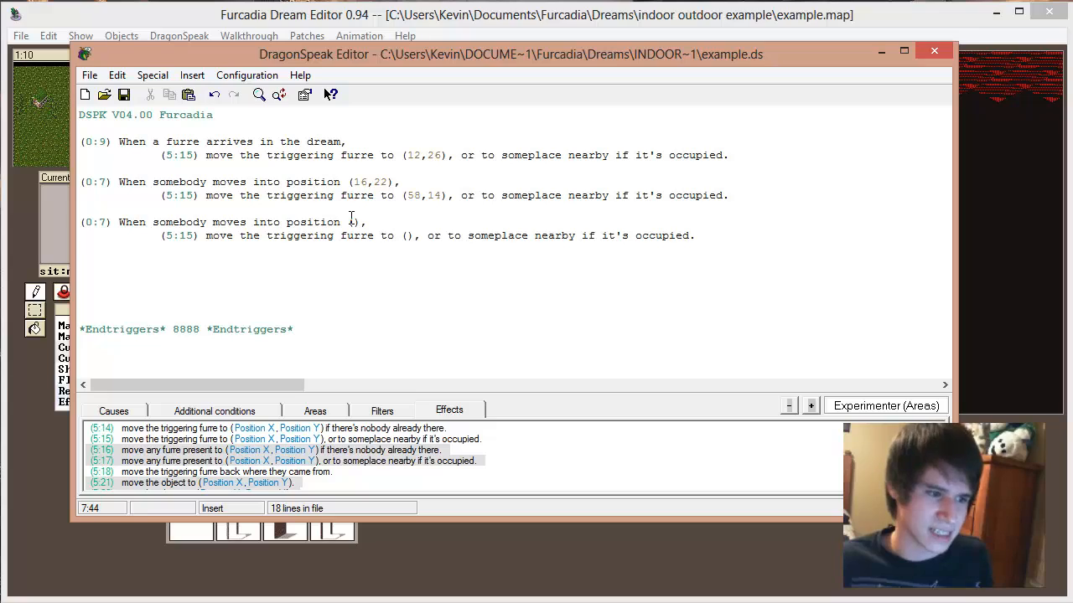
type("58,14")
Step: Read the tile in front of the house door and set the second 0:7 block's move destination to (16,23)
left_click(201, 25)
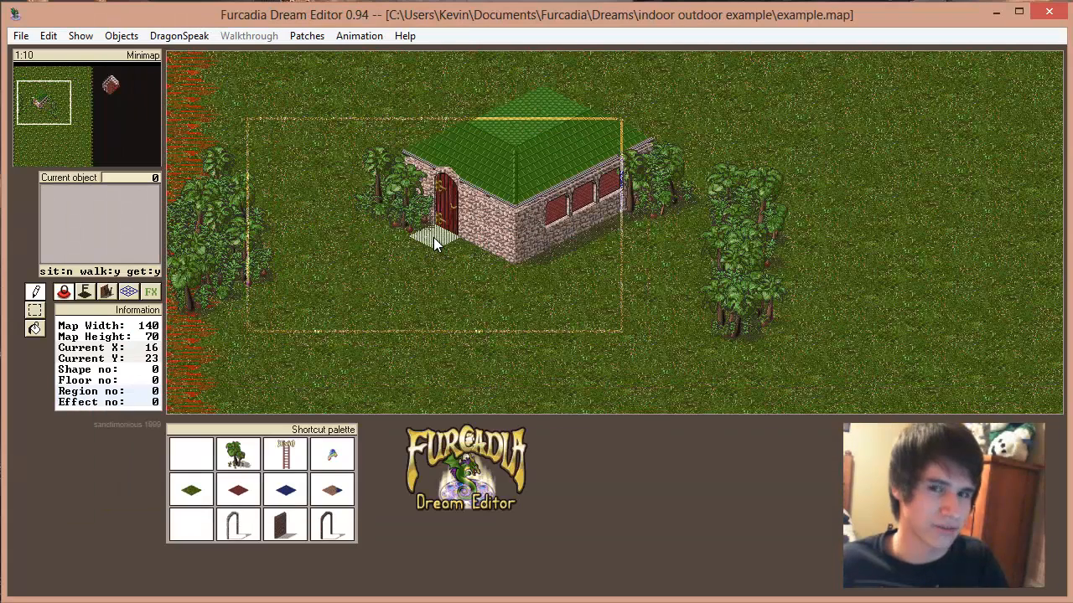
key("alt+Tab")
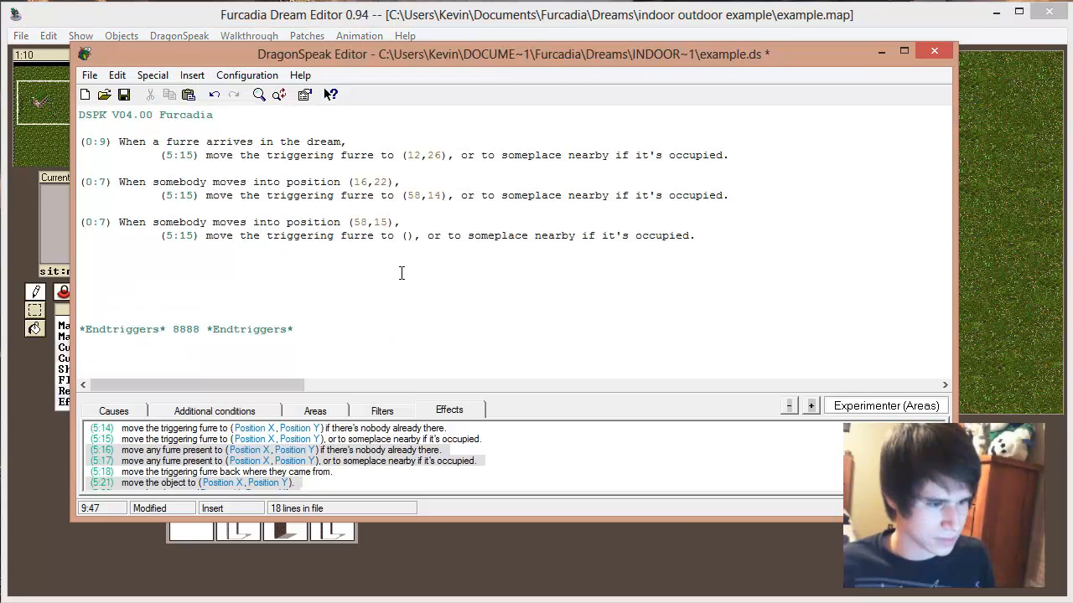
left_click(409, 235)
type("16,23")
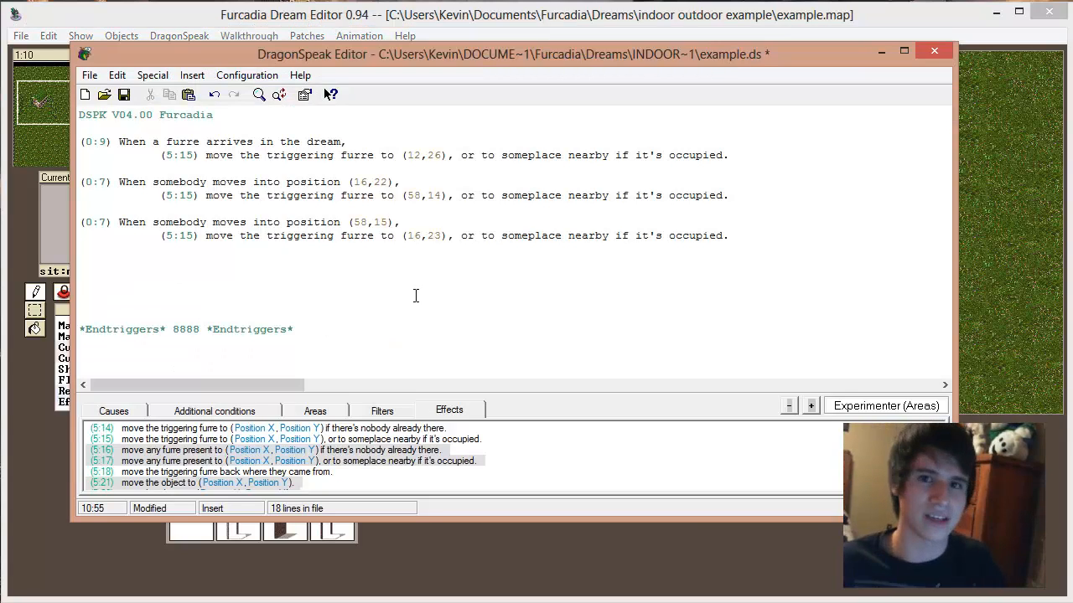
Step: Save the DragonSpeak script and the dream map
key("Up")
key("Up")
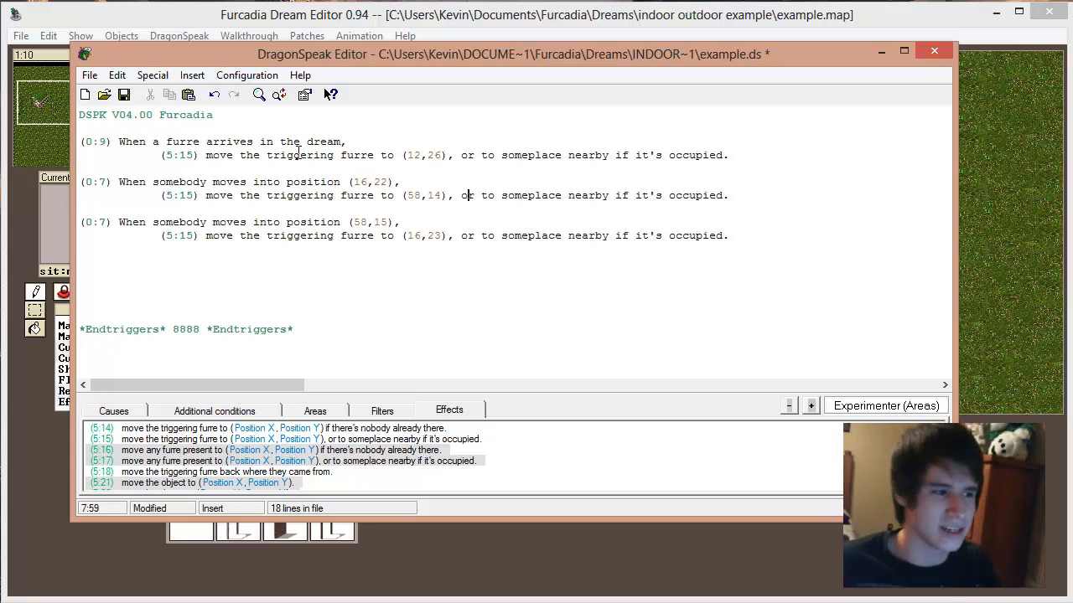
left_click(123, 94)
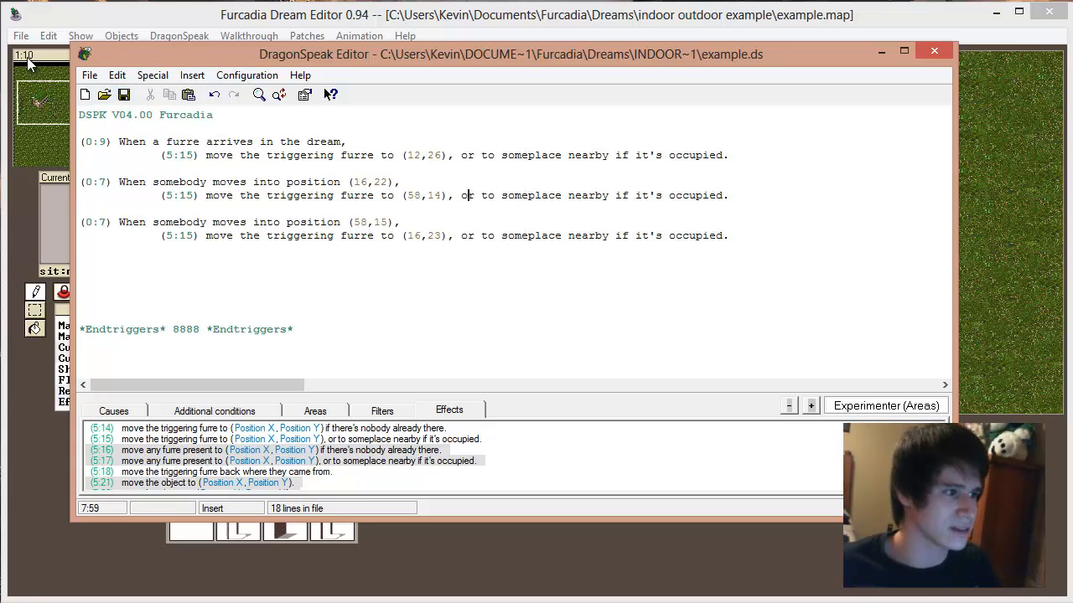
left_click(128, 25)
left_click(21, 36)
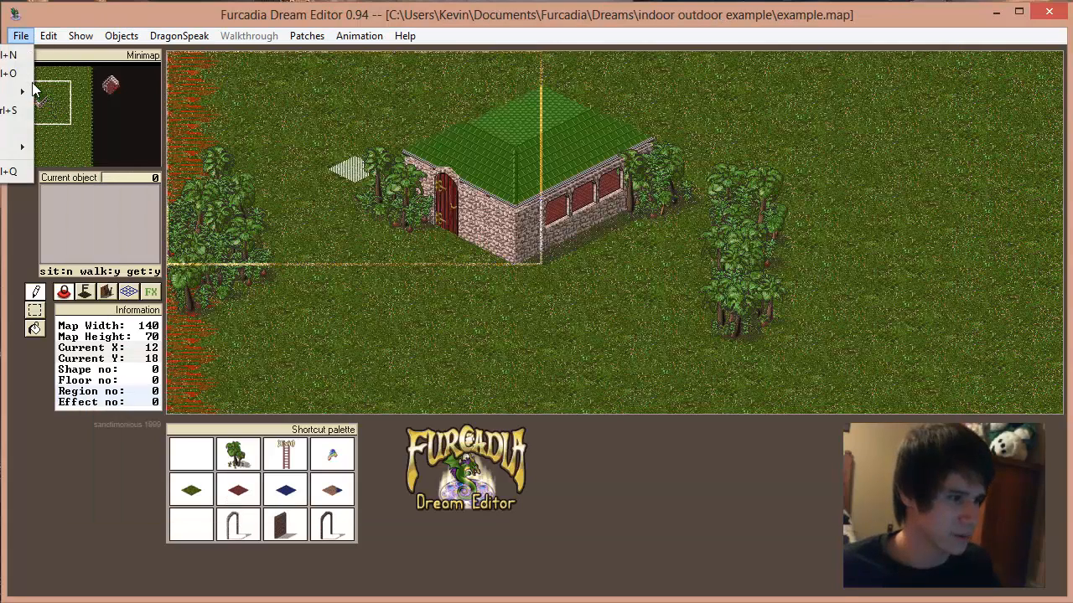
left_click(12, 110)
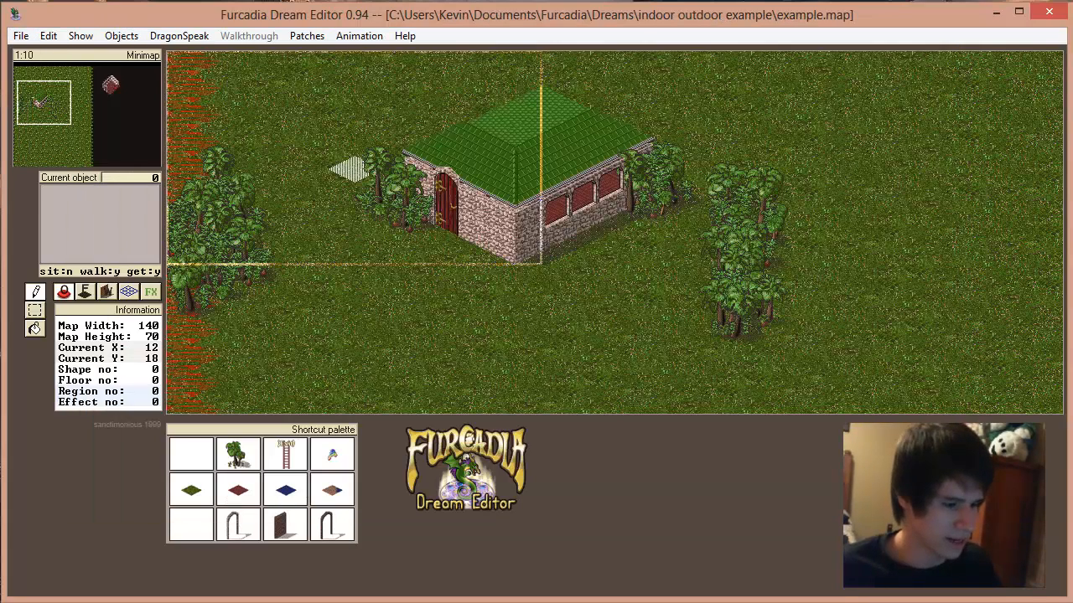
Step: Switch to the Furcadia client, travel to Acropolis, and upload the dream from an open spot there
left_click(51, 601)
left_click(50, 598)
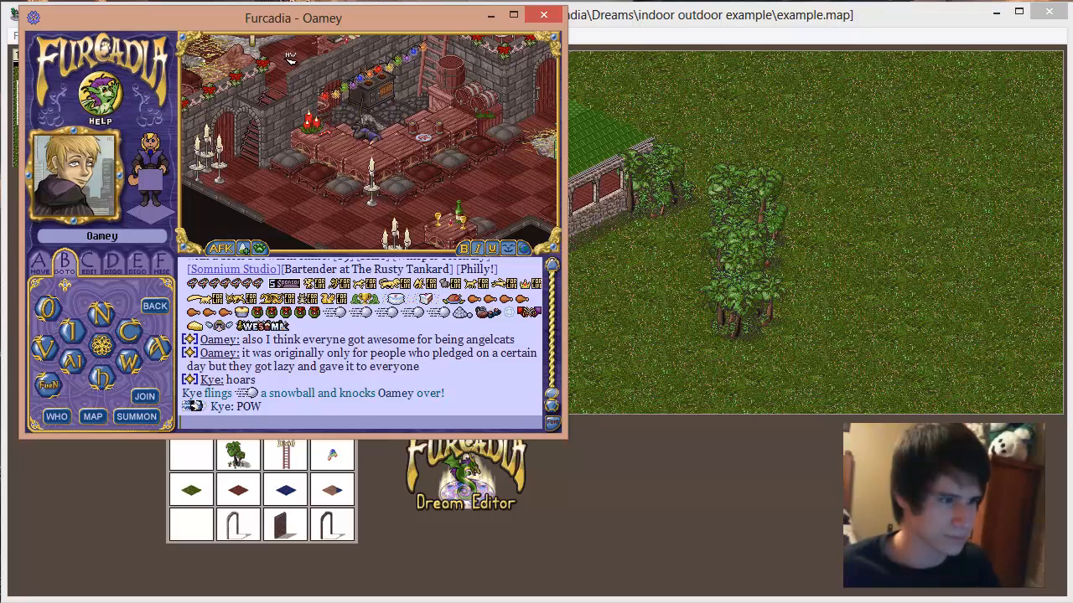
left_click_drag(285, 23, 462, 76)
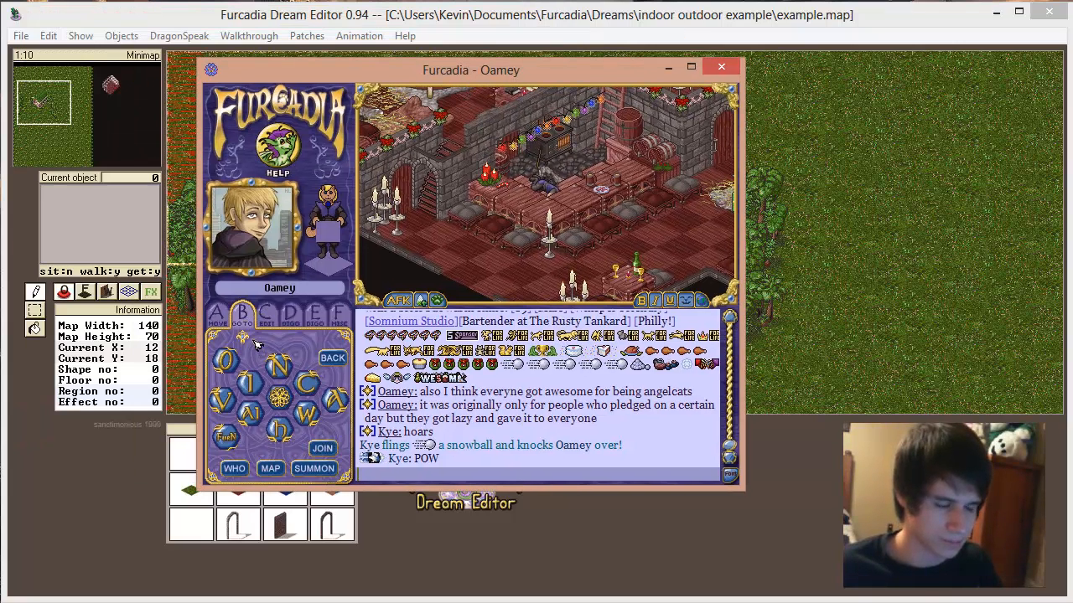
left_click(334, 406)
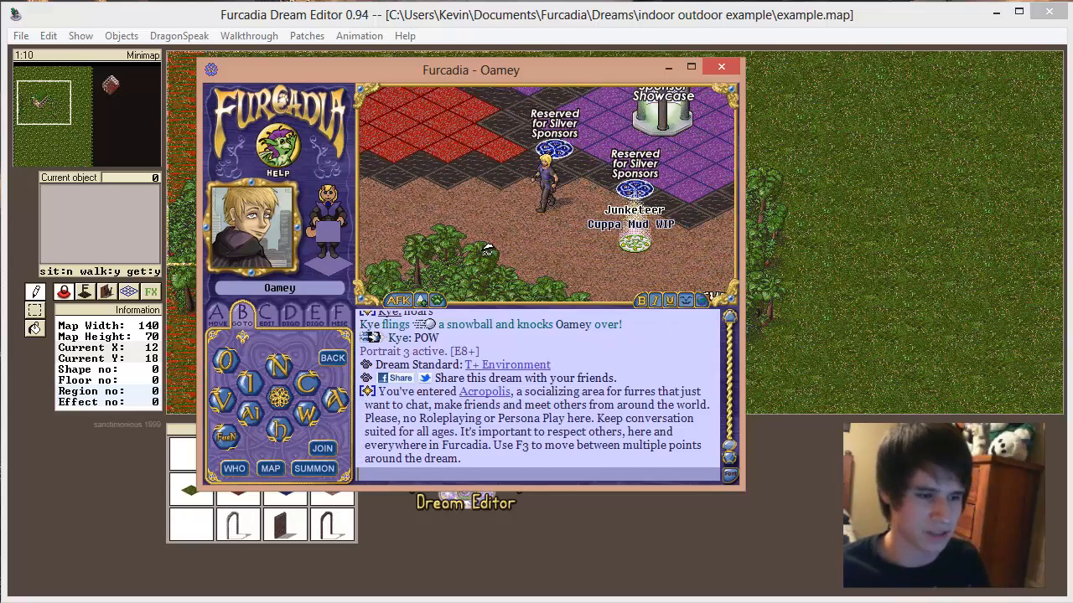
mouse_move(488, 249)
left_mouse_down()
mouse_move(623, 254)
mouse_move(650, 187)
mouse_move(556, 267)
left_mouse_up()
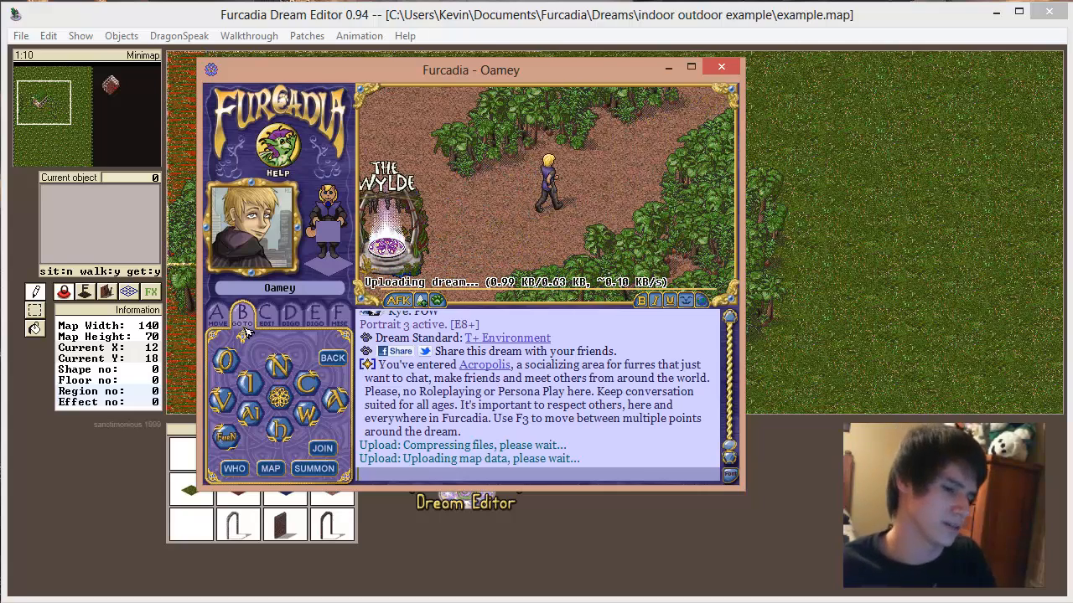
left_click(267, 317)
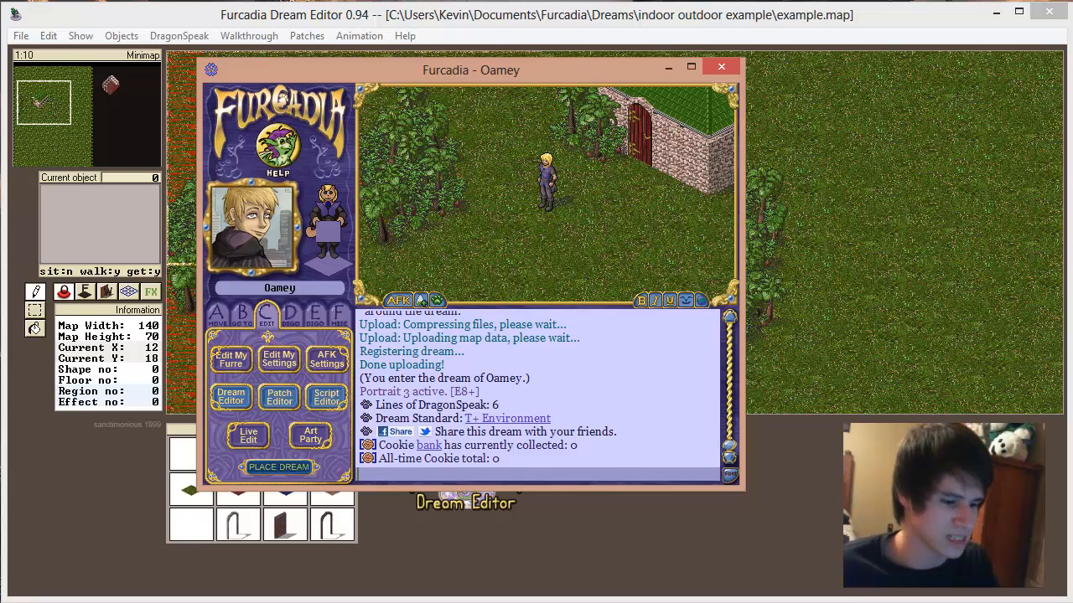
Step: Place the Furcadia client beside the script and walk the character into the house door to test the first trigger
key("alt+Tab")
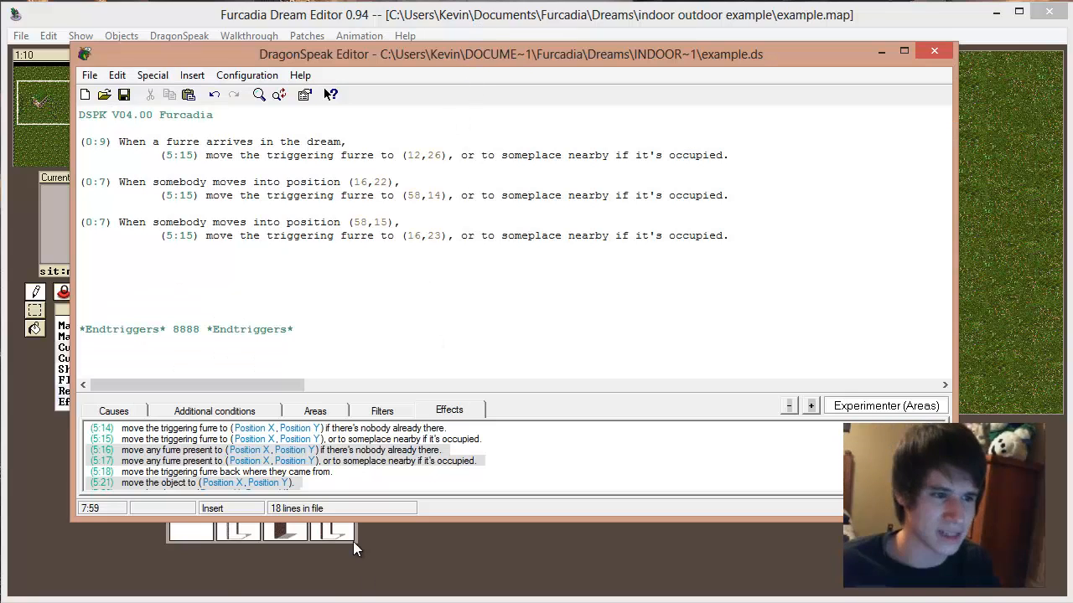
key("alt+Tab")
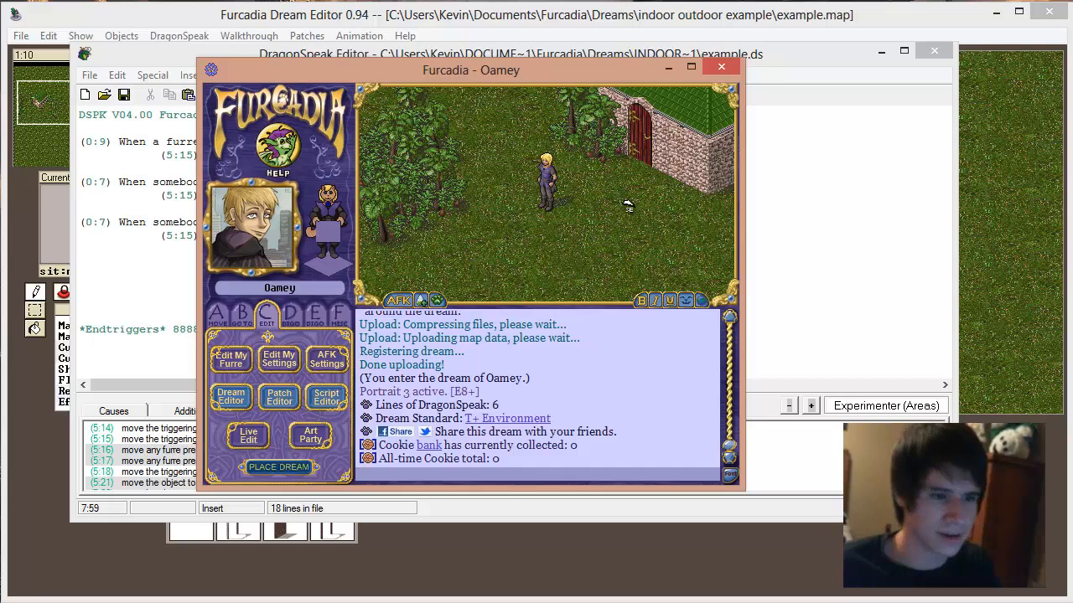
left_click(617, 138)
left_click_drag(591, 74, 916, 62)
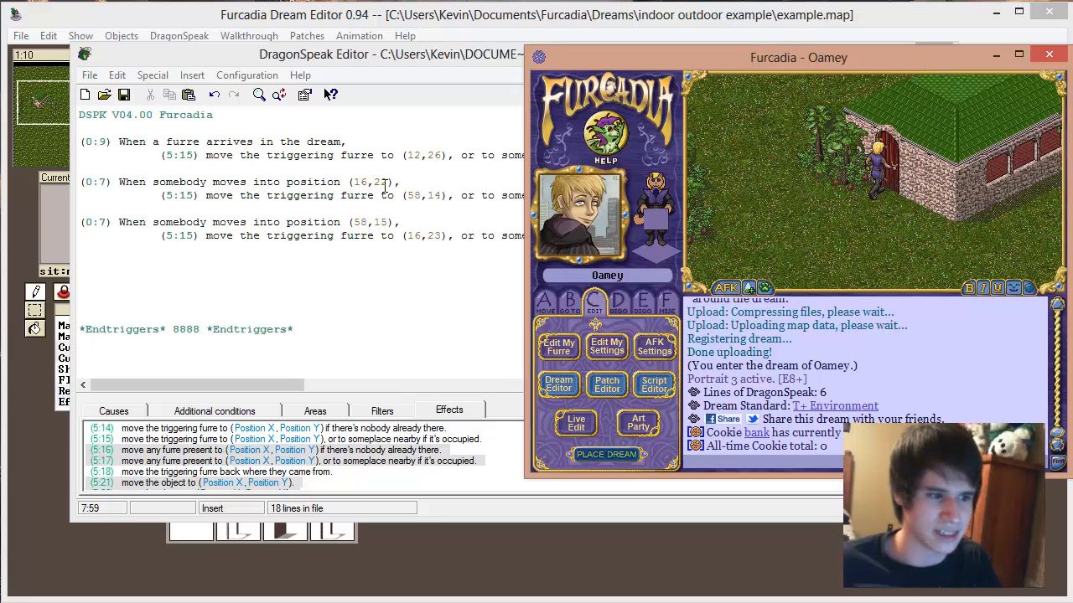
left_click(908, 146)
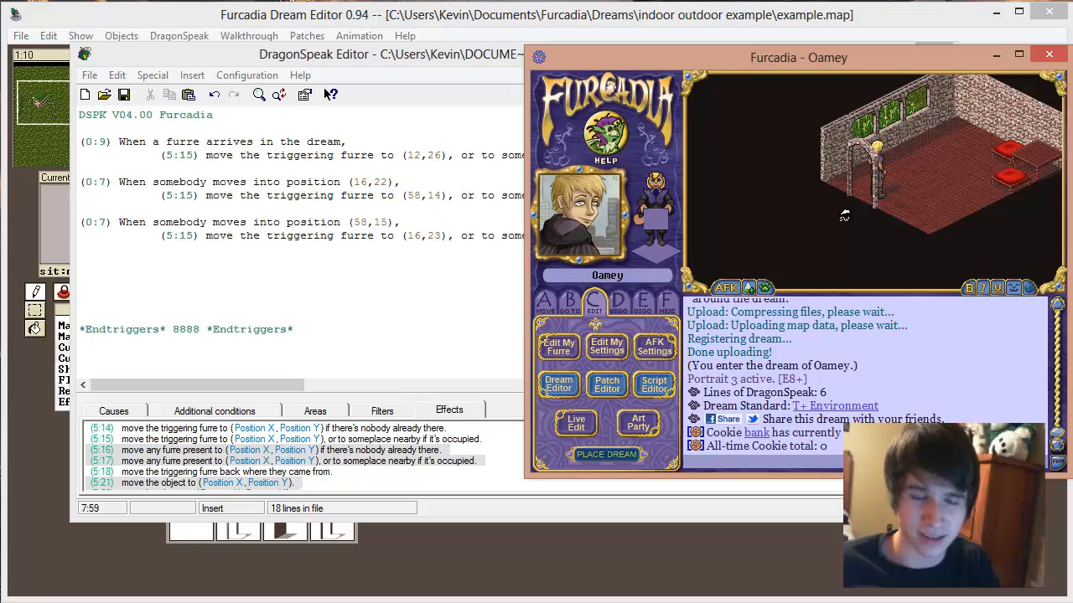
Step: Walk the character across the indoor room to the table and back out through the archway to test the second trigger
left_click(964, 148)
key("Page_Up")
key("Page_Up")
key("Page_Up")
key("Home")
key("Page_Down")
key("Page_Down")
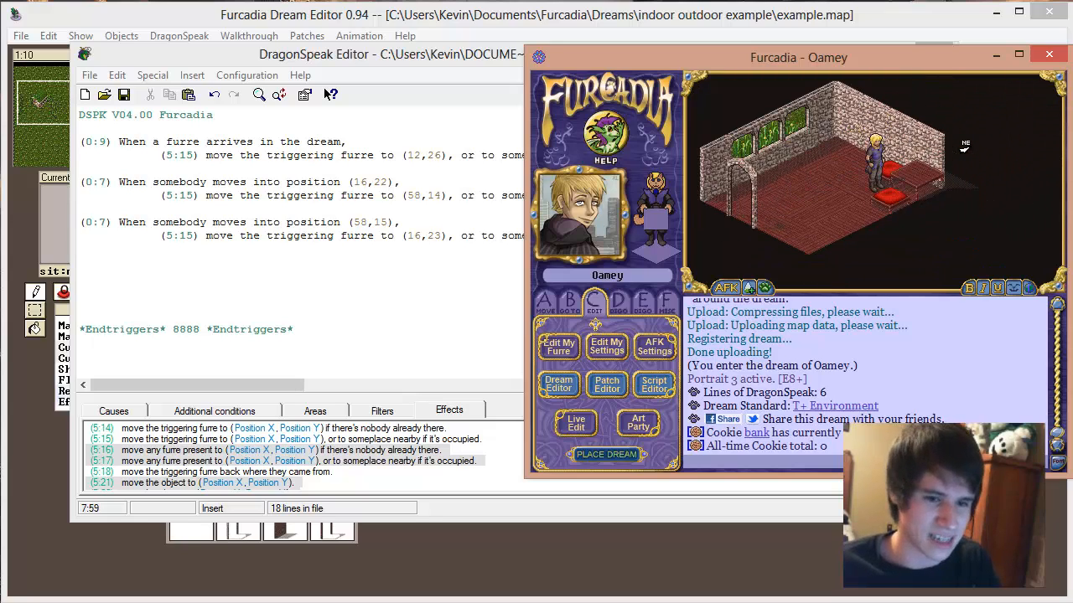
key("End")
key("Home")
key("End")
key("End")
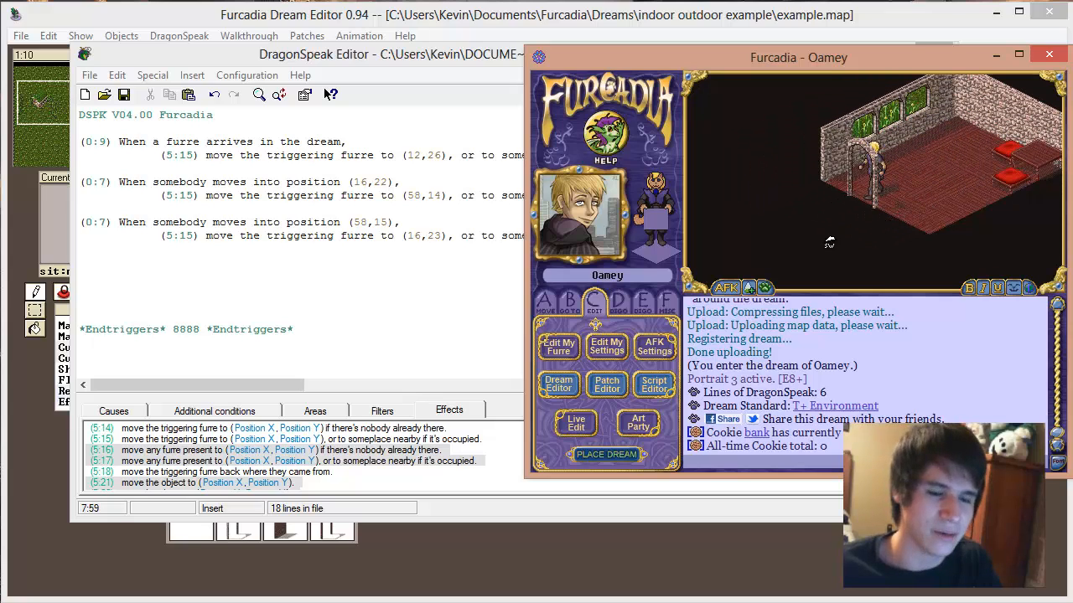
key("End")
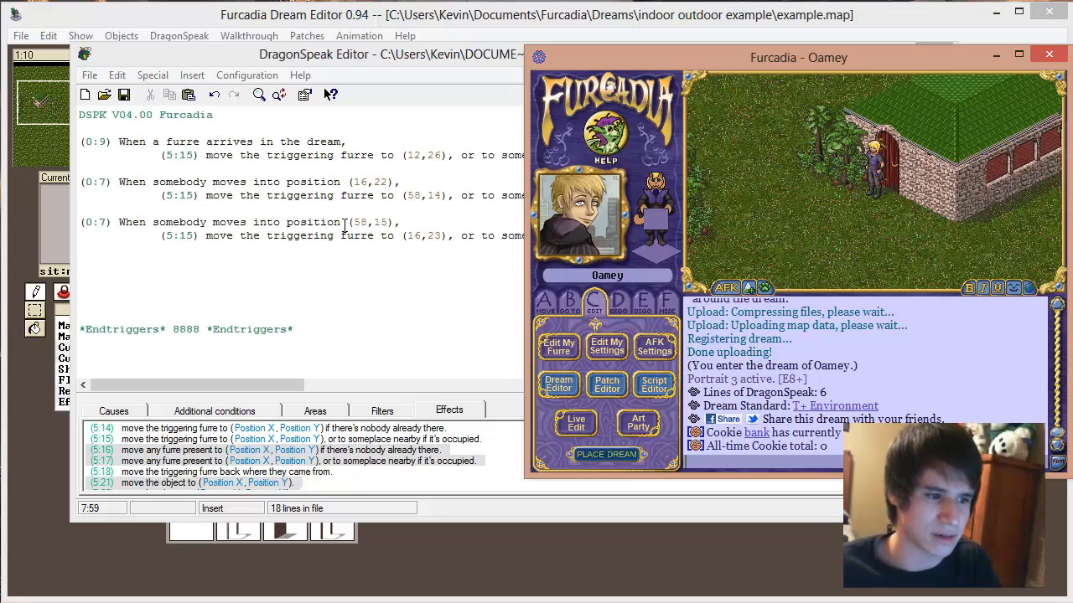
Step: Check the second trigger's (16,23) destination against the character's spot by the house door, and walk the character away from the house
left_click(394, 223)
left_click_drag(448, 235, 404, 236)
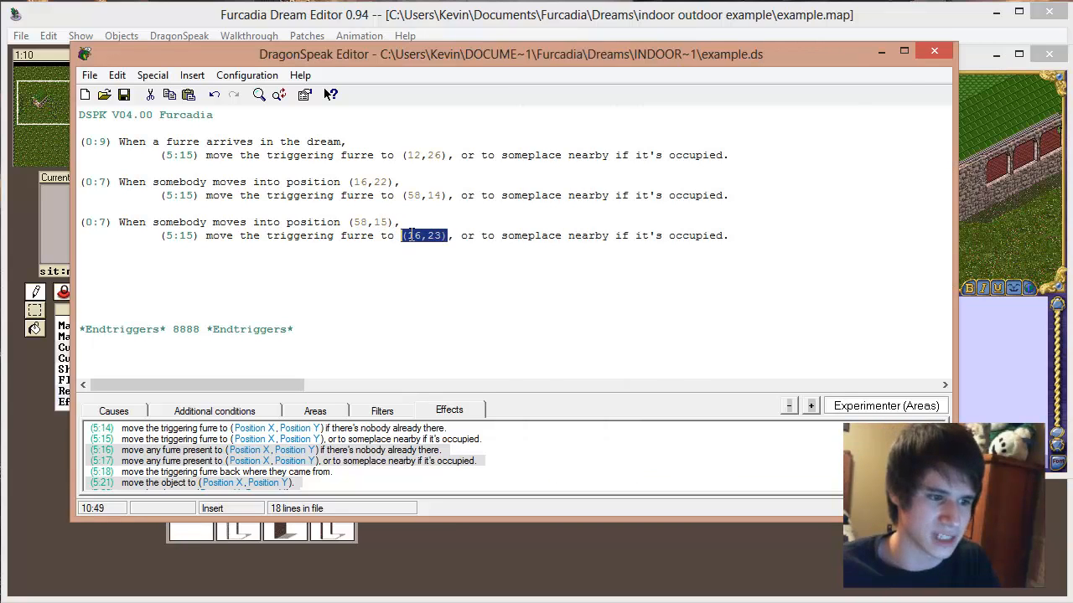
left_click(974, 61)
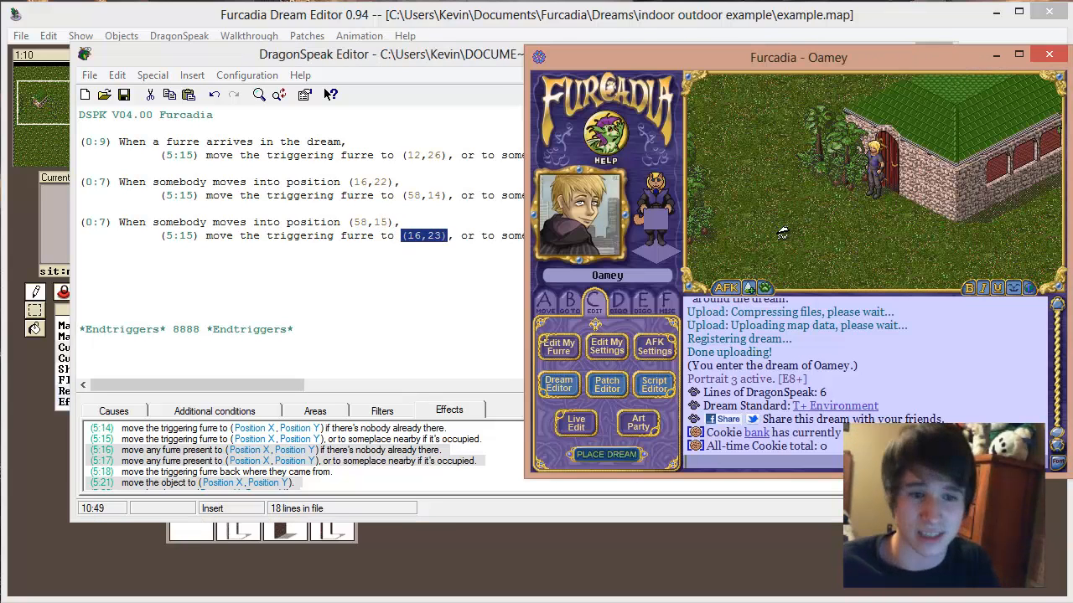
key("End")
key("End")
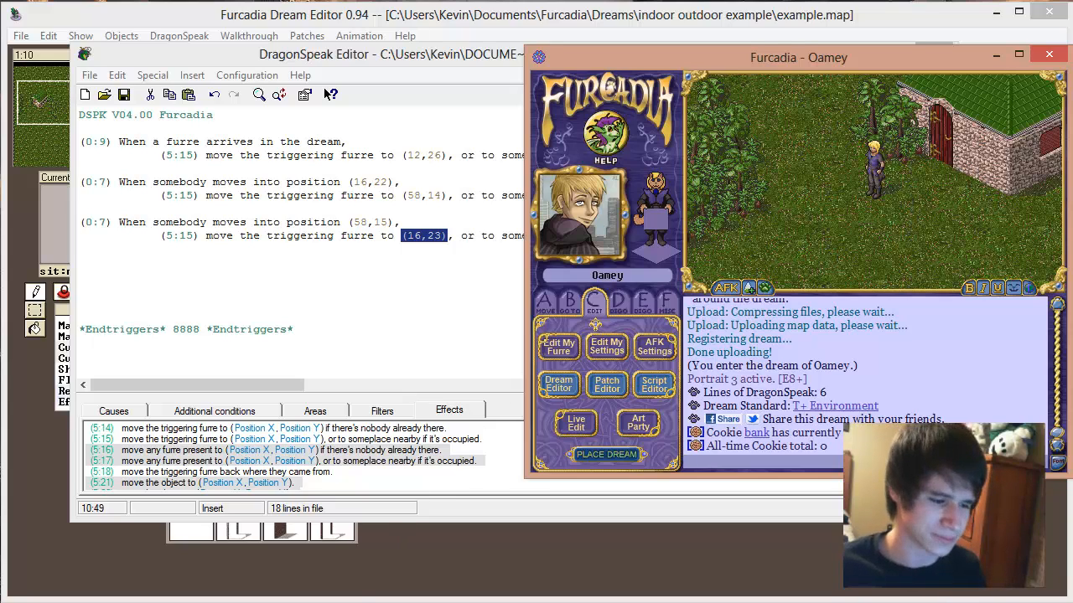
left_click(779, 526)
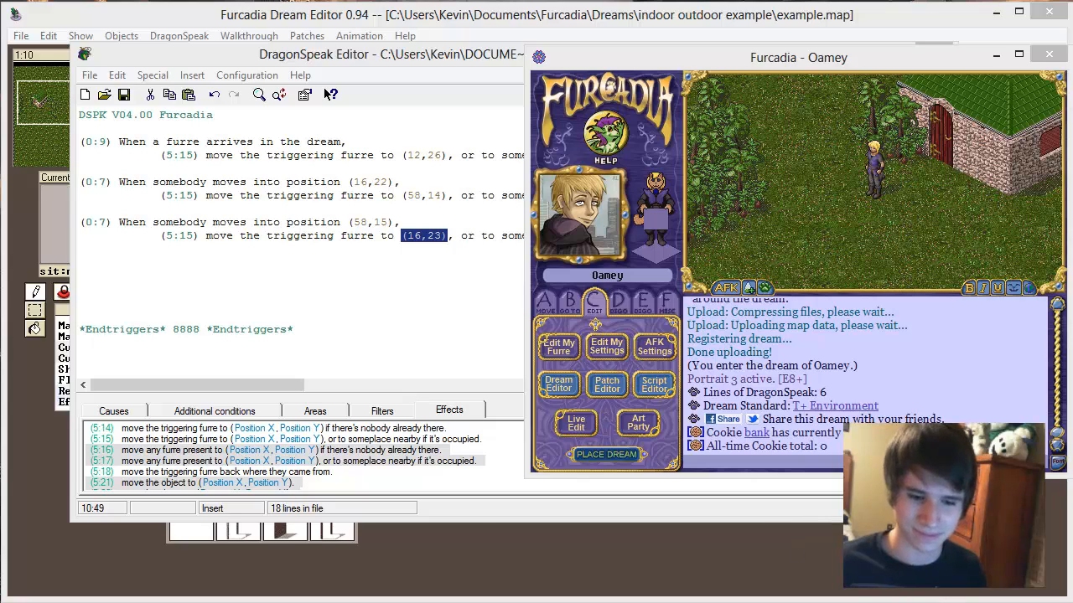
key("F10")
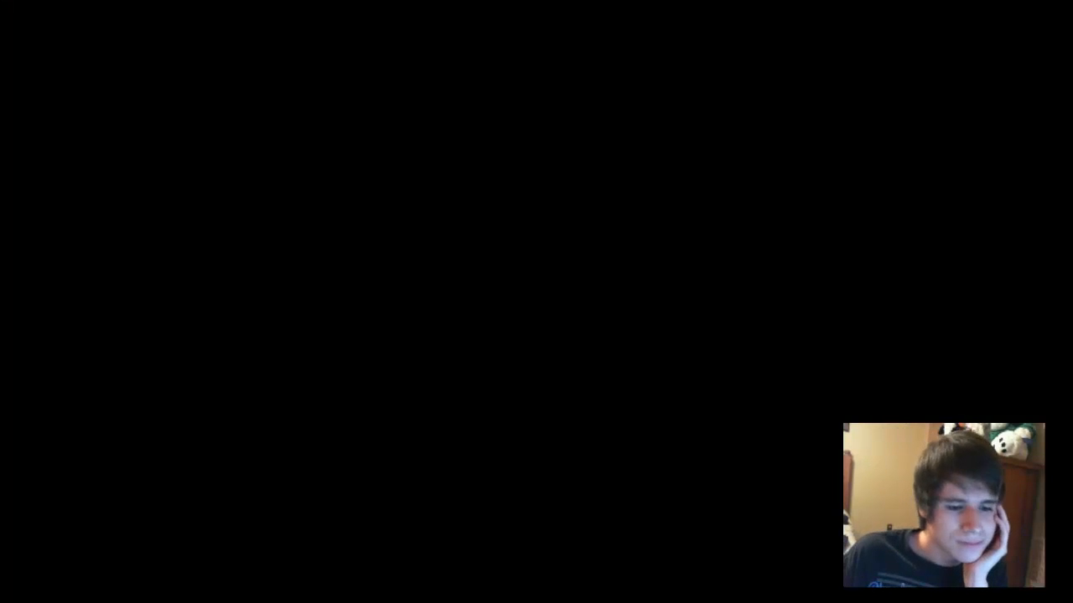